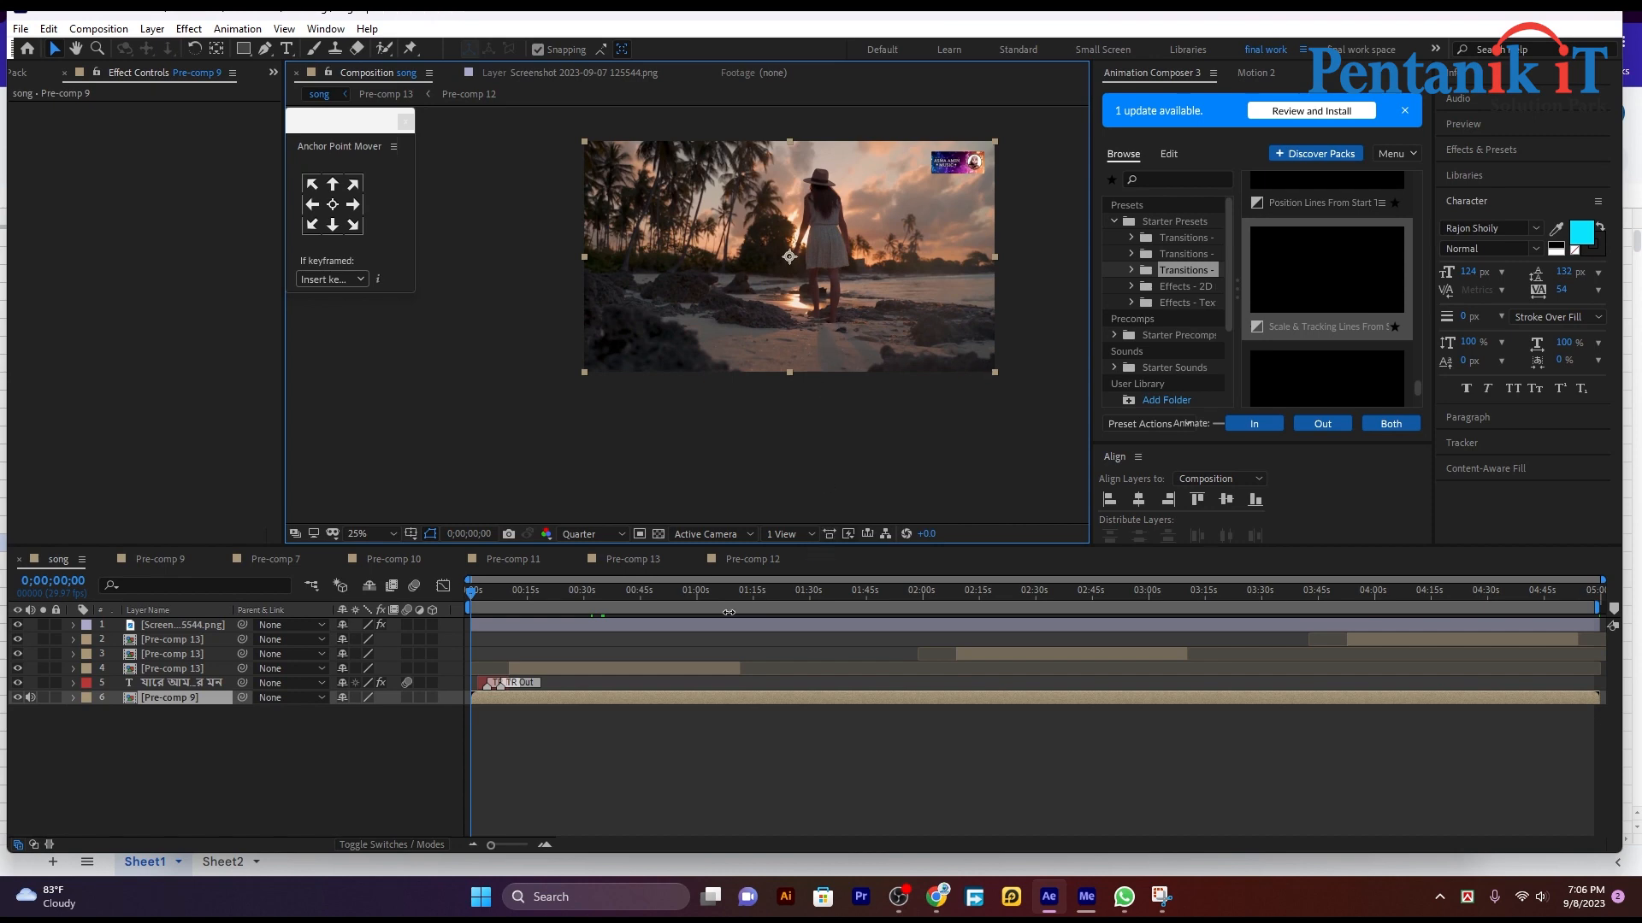
Step: Delete the screenshot image layer from the song composition
click(658, 628)
key(Delete)
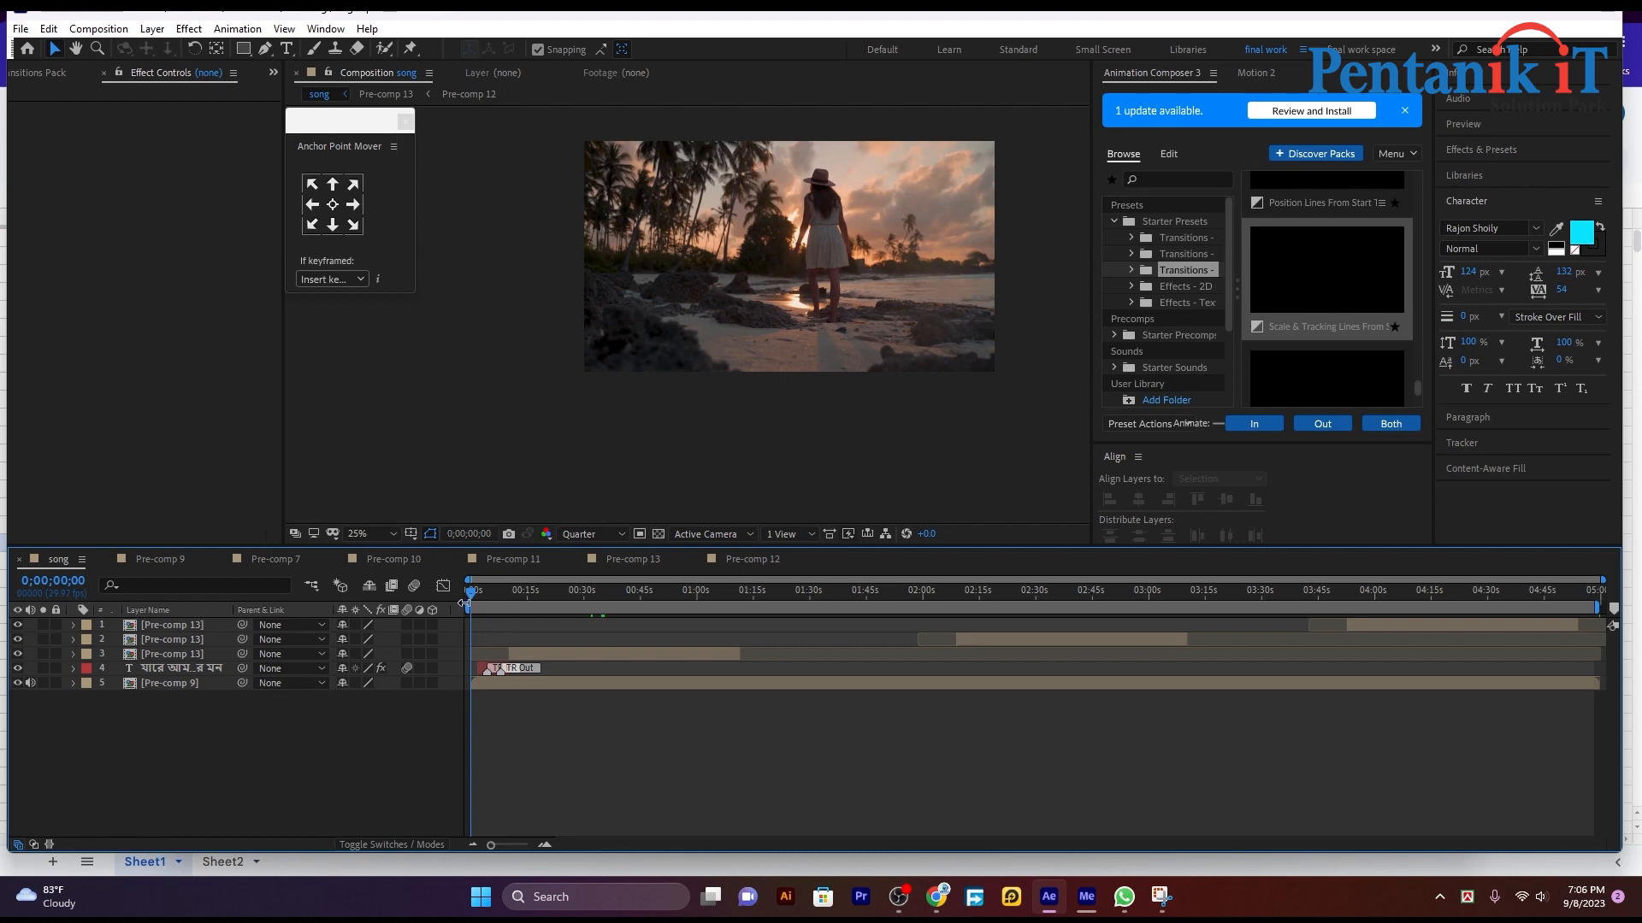
drag(477, 602, 449, 630)
scroll(701, 351, up, 2)
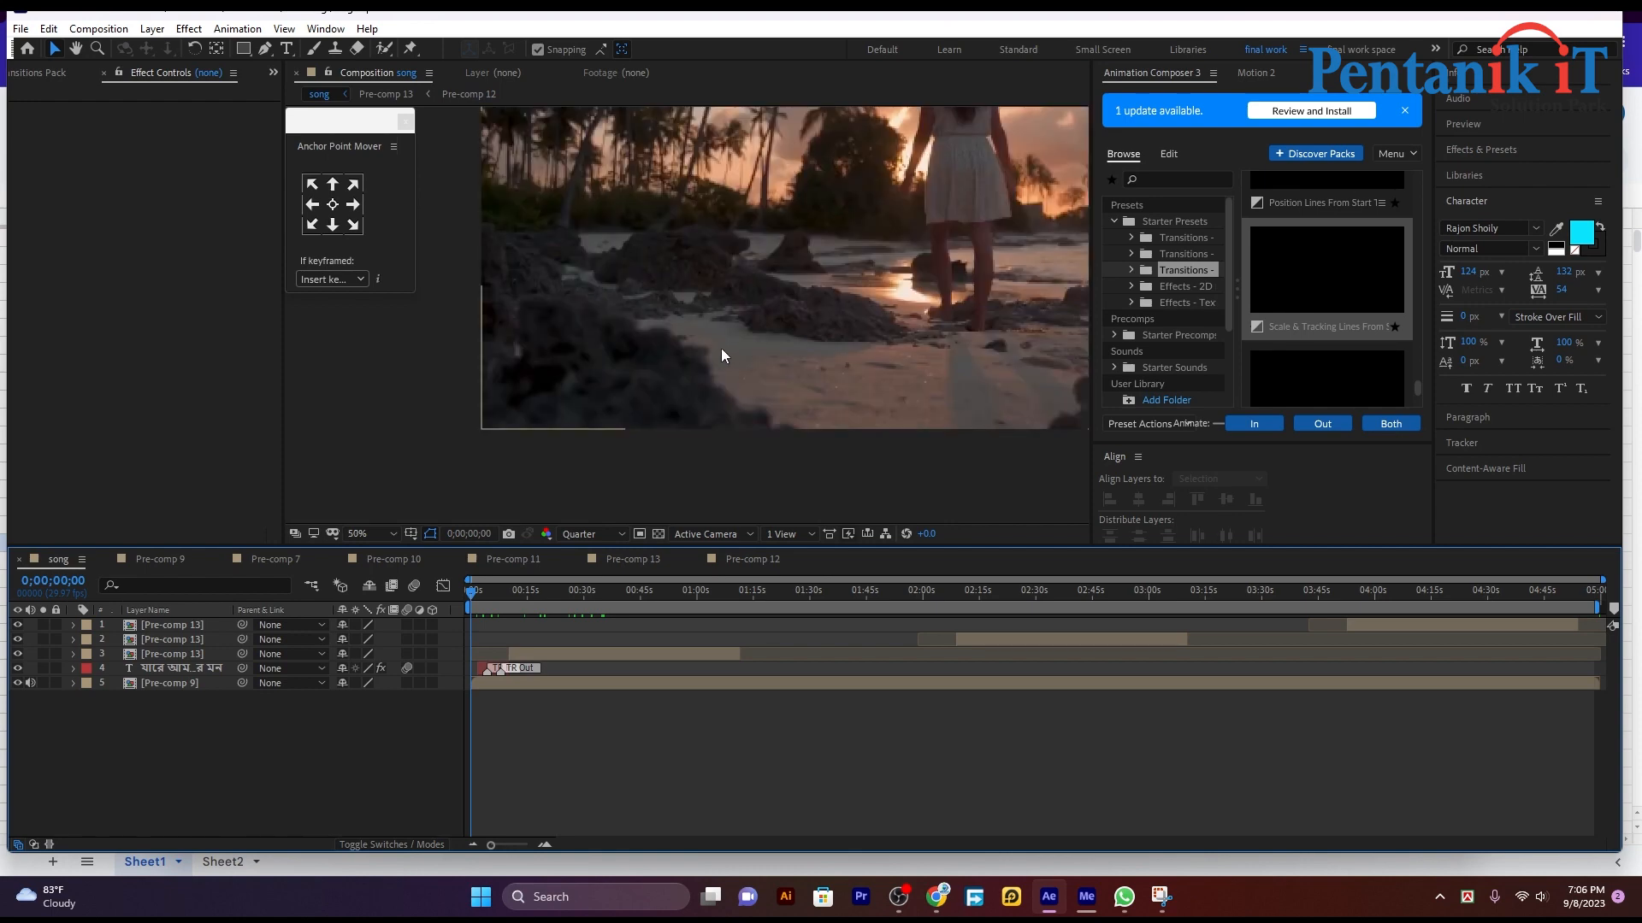
scroll(603, 366, down, 2)
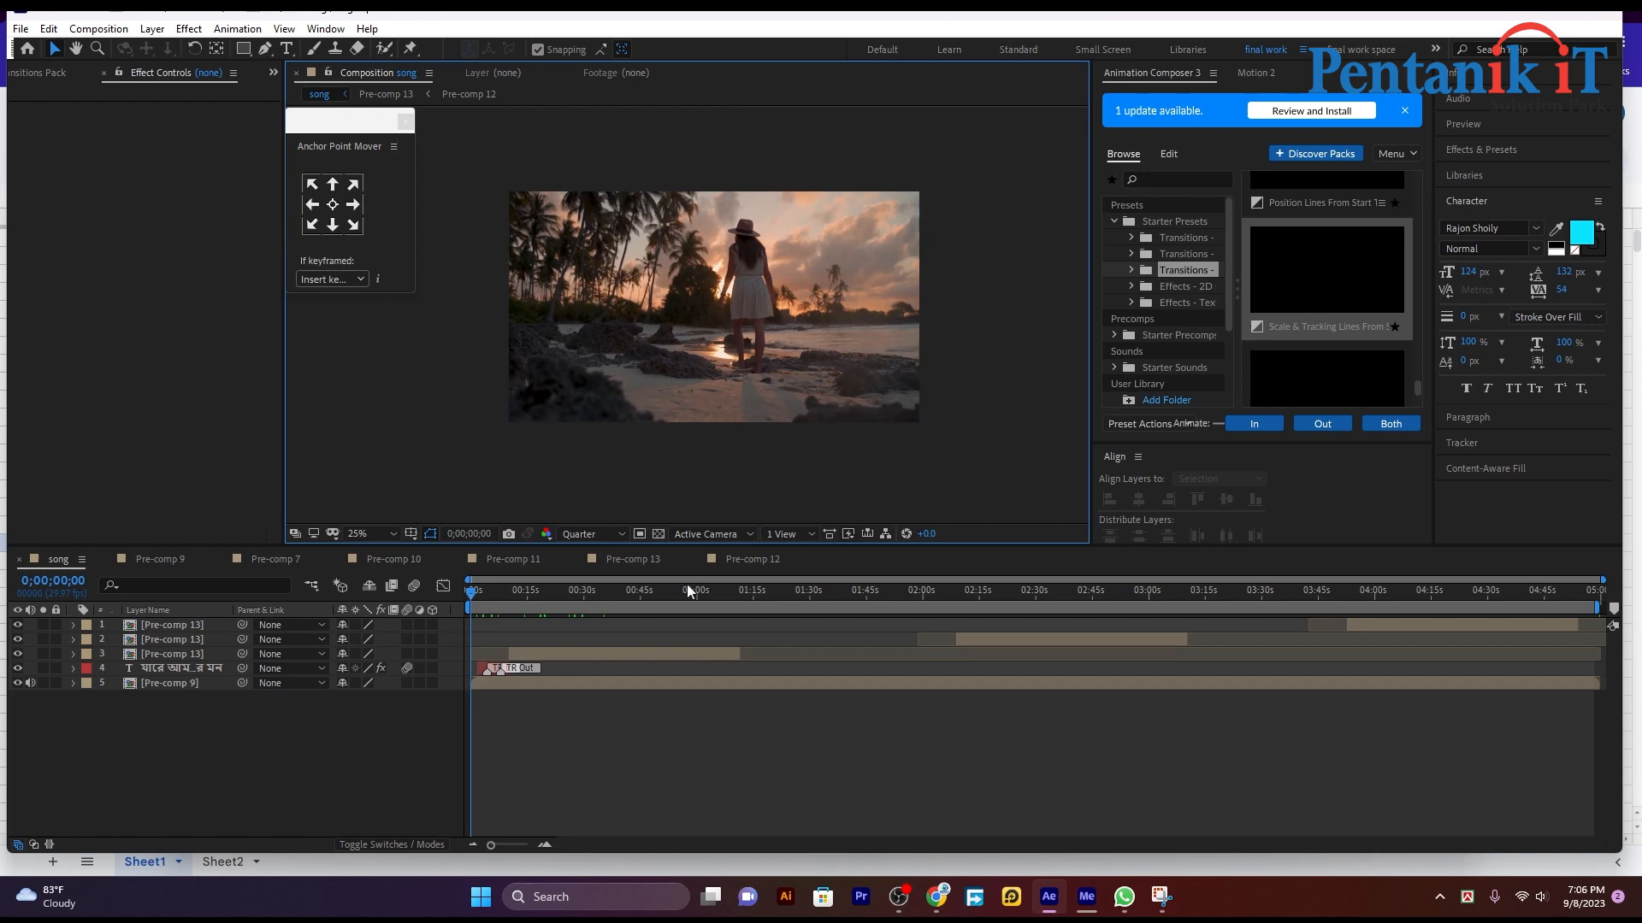
Step: Move the song composition's current time to 0;00;00;15 and leave all layers deselected
drag(500, 844, 521, 844)
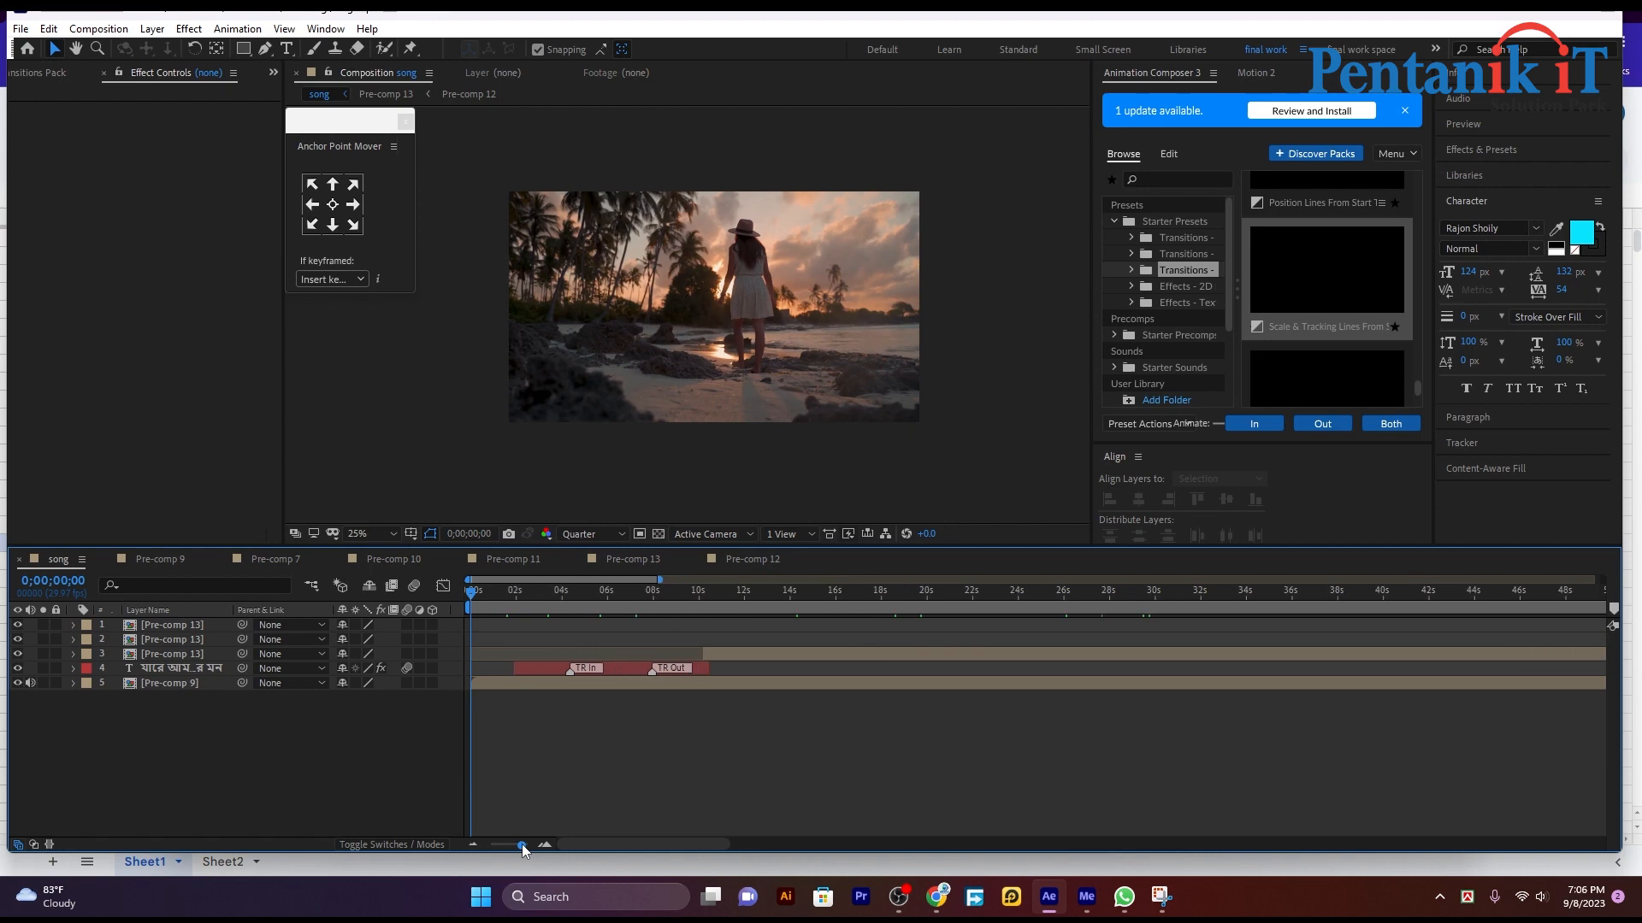
click(518, 670)
click(516, 708)
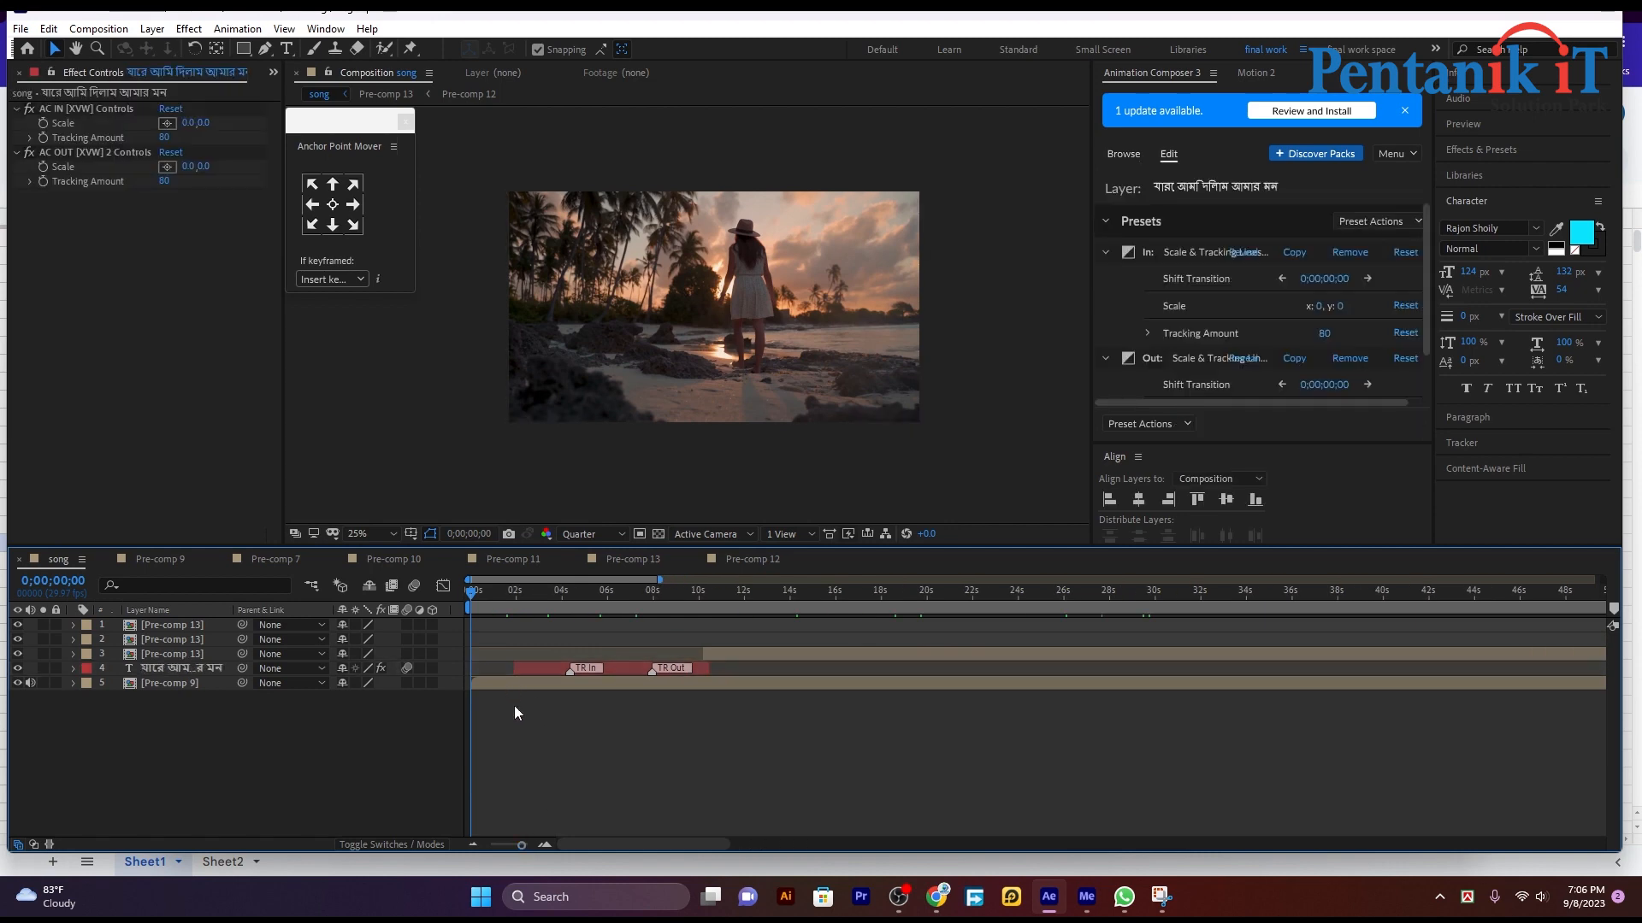
click(513, 684)
drag(471, 596, 482, 596)
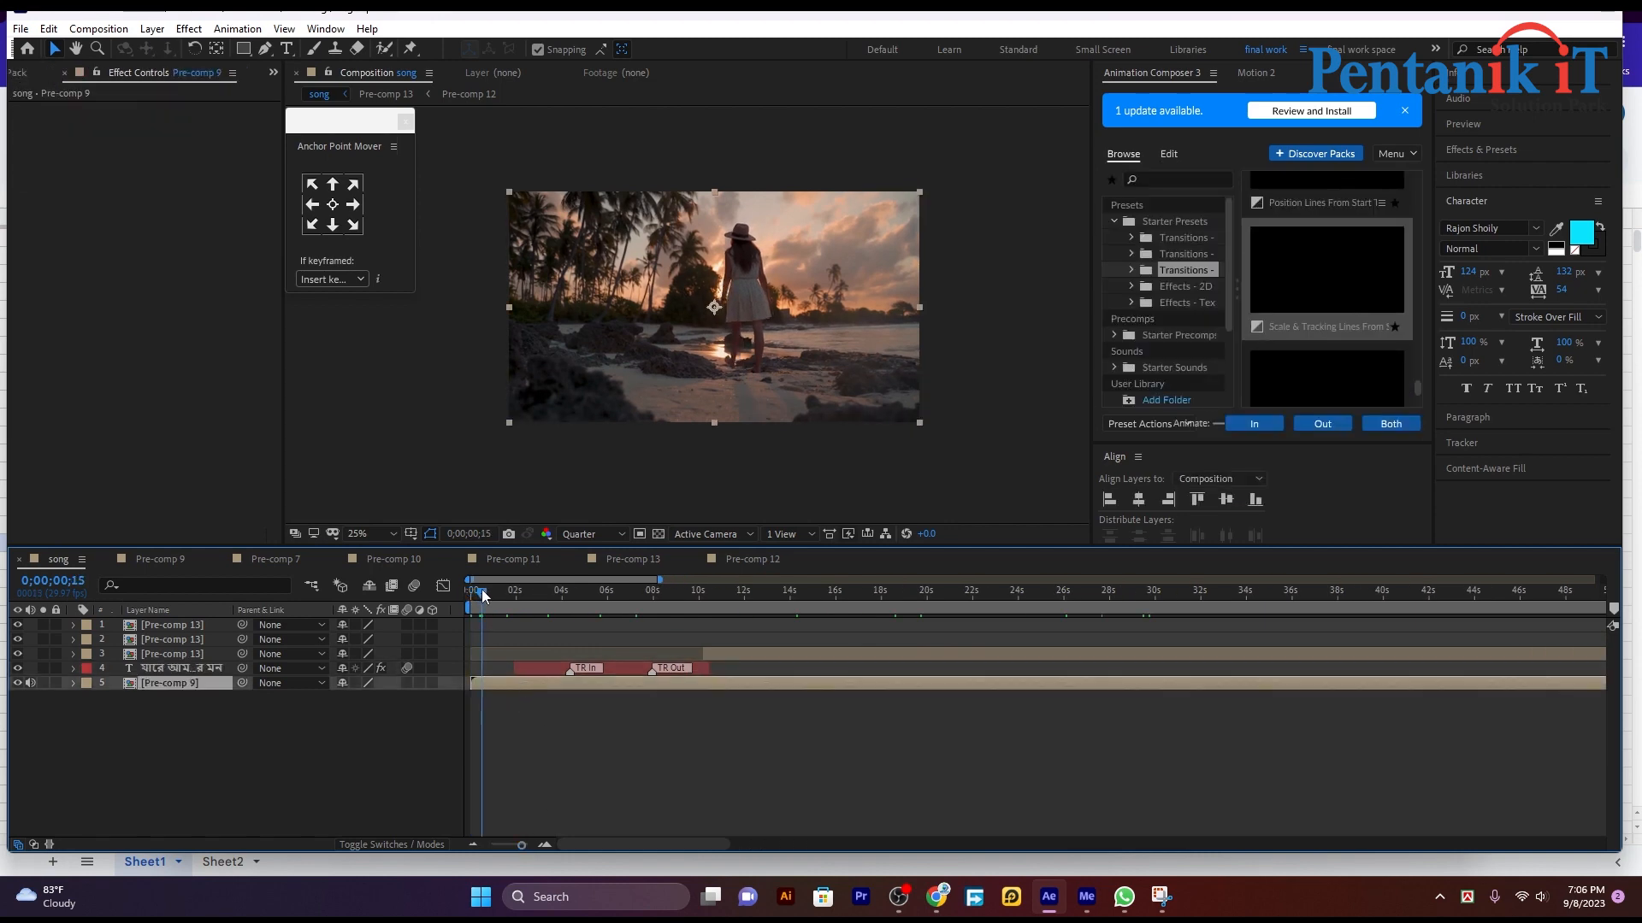
click(542, 778)
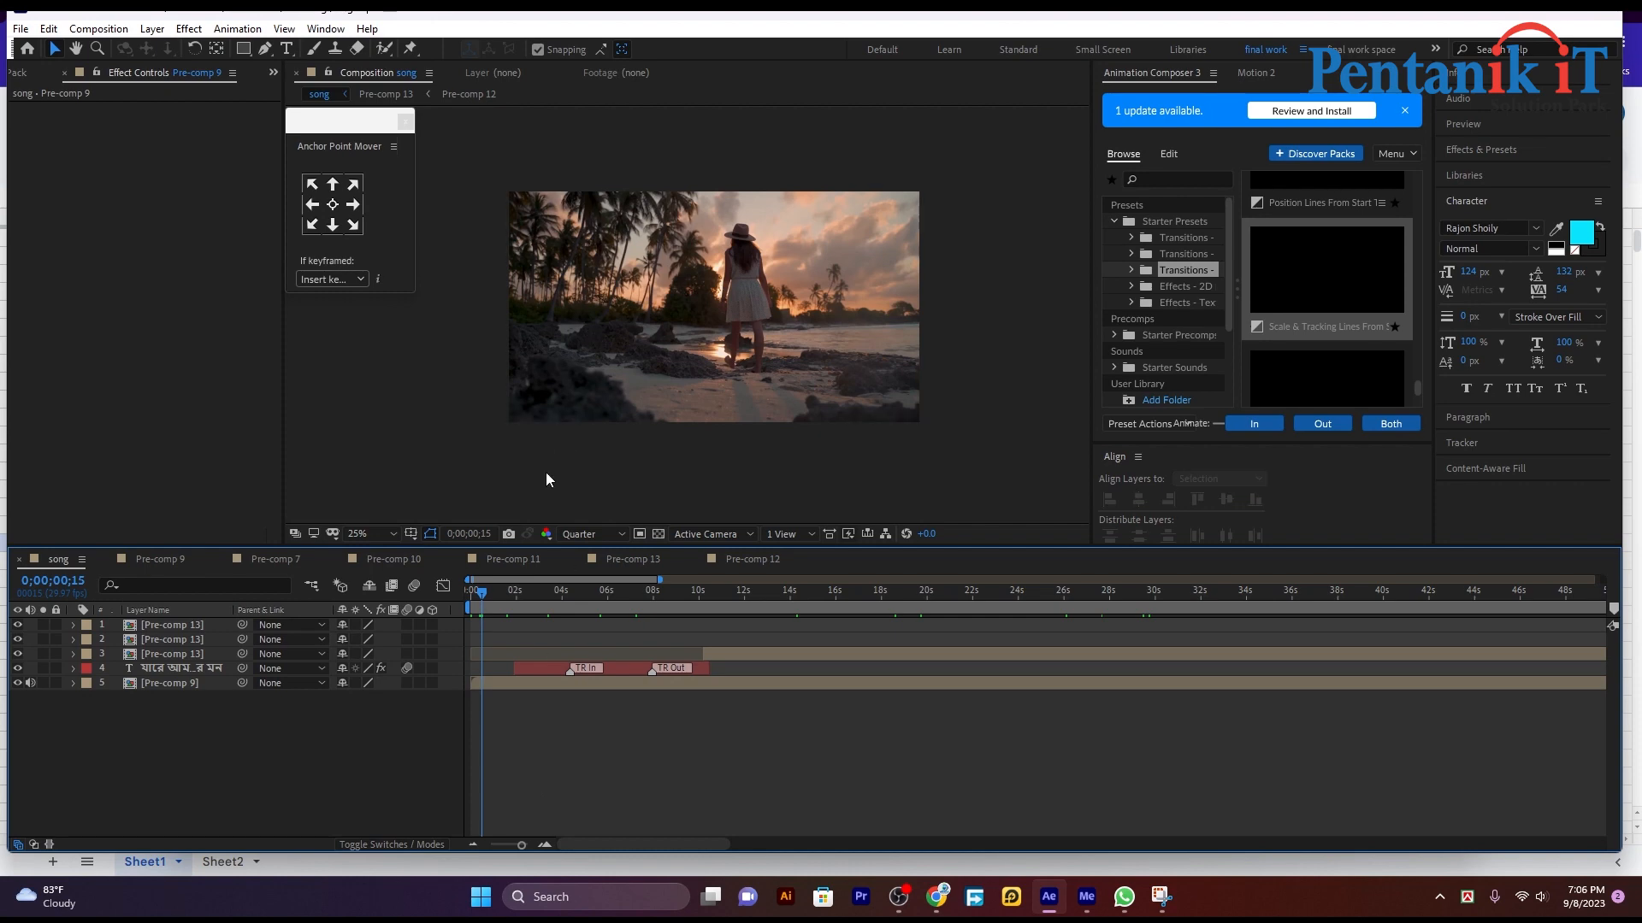
click(616, 487)
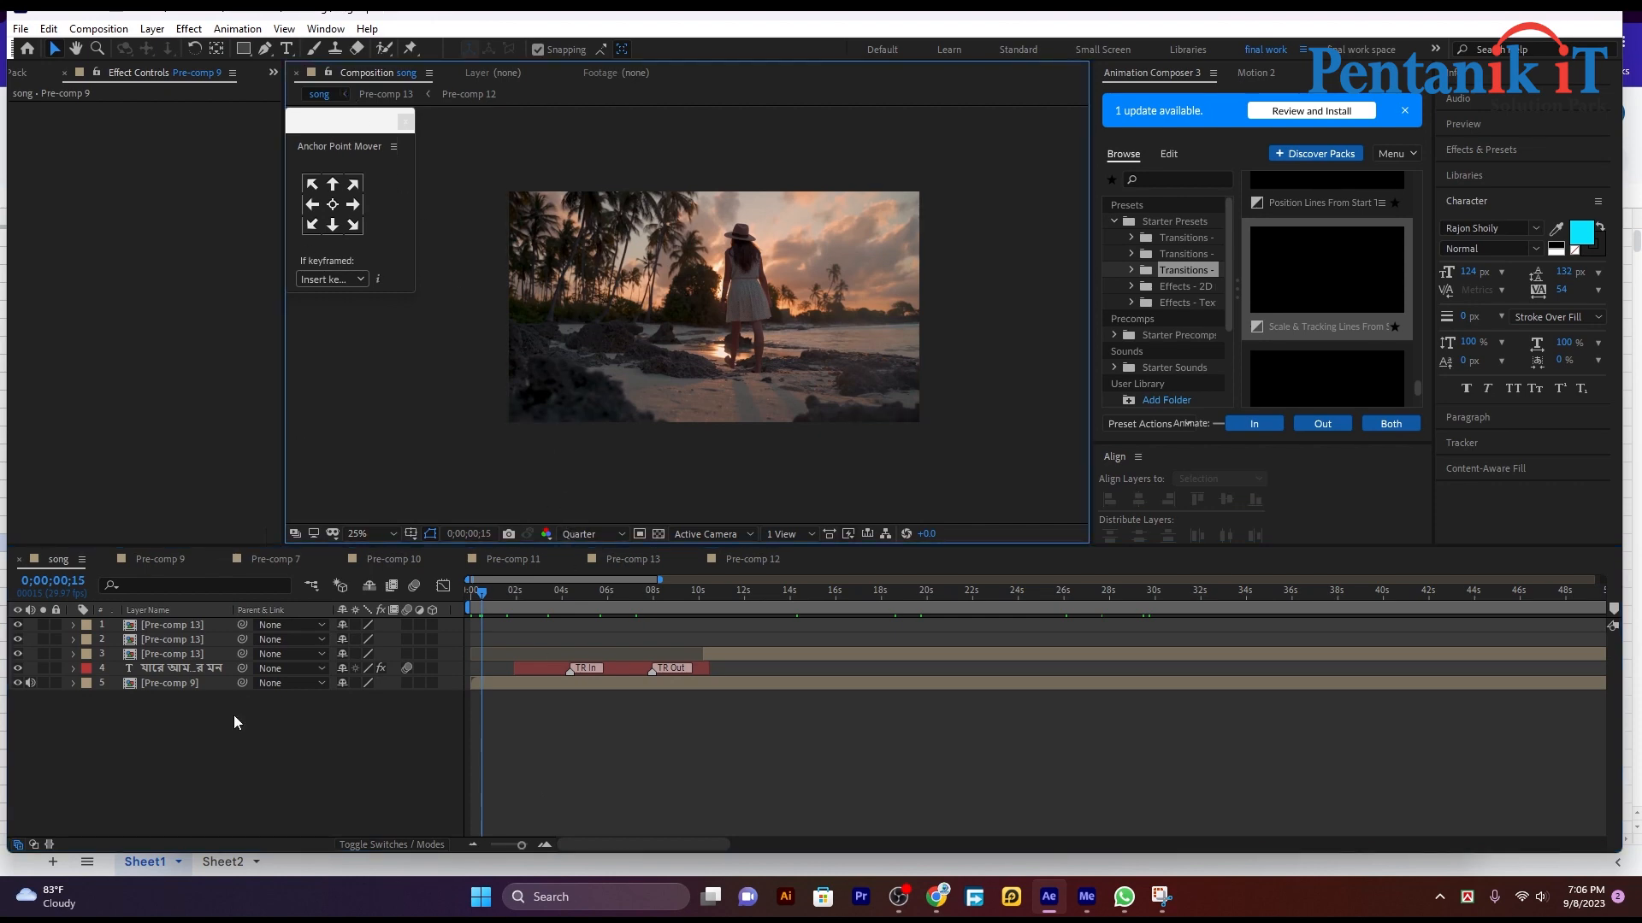
Step: Try a full-frame black solid shifted down over the lower edge of the song footage, and delete it
right_click(297, 757)
mouse_move(342, 552)
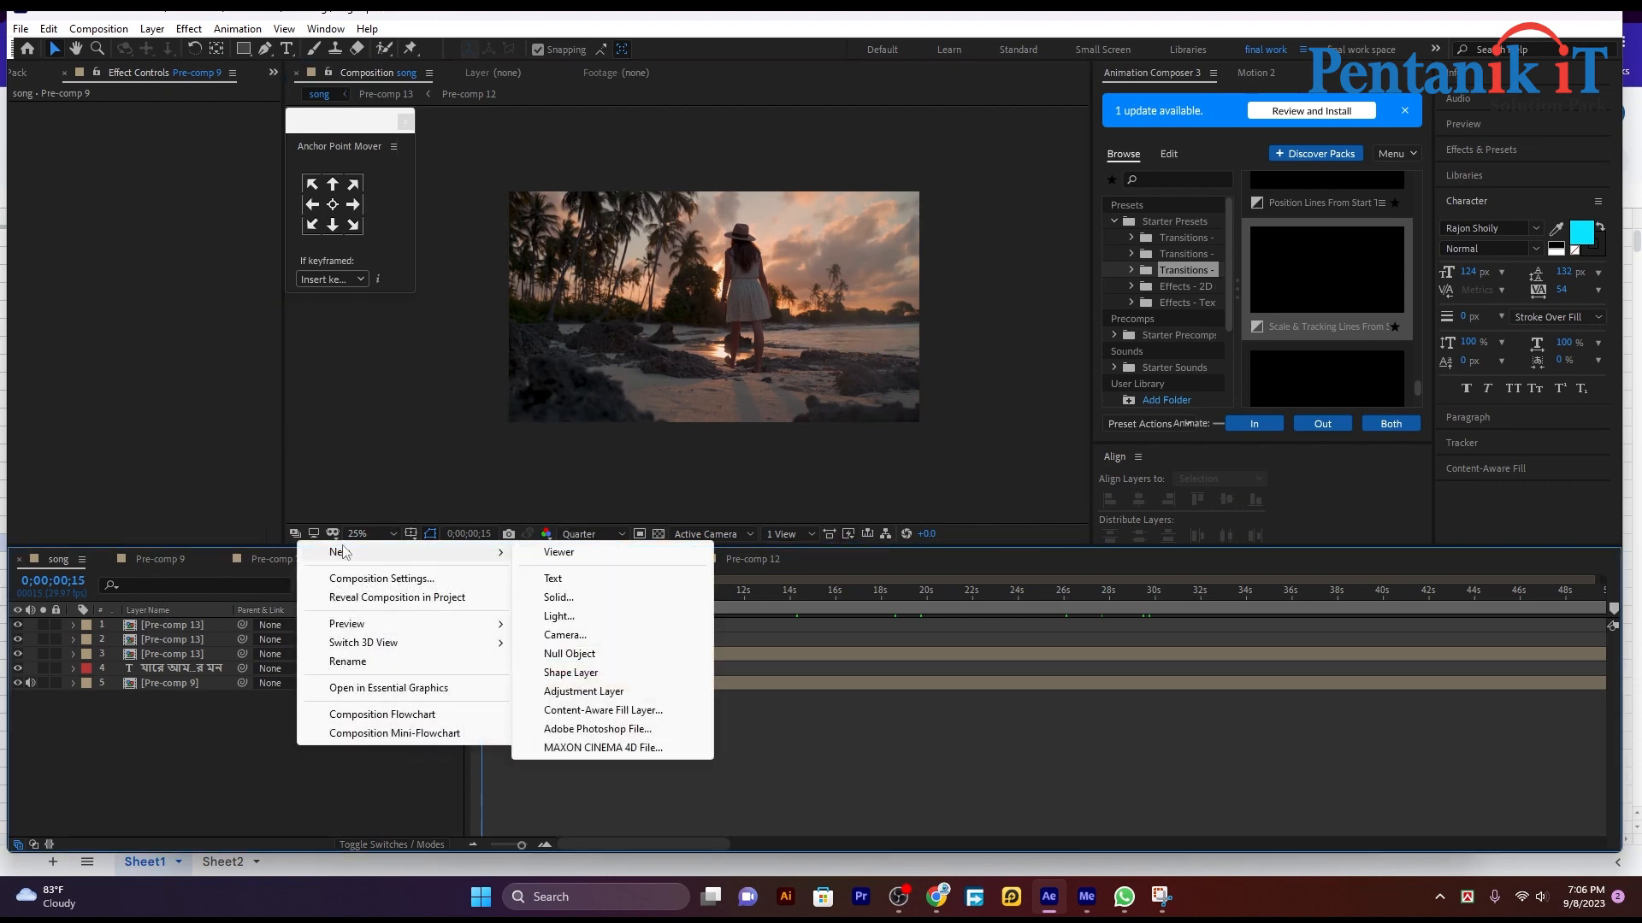
click(558, 596)
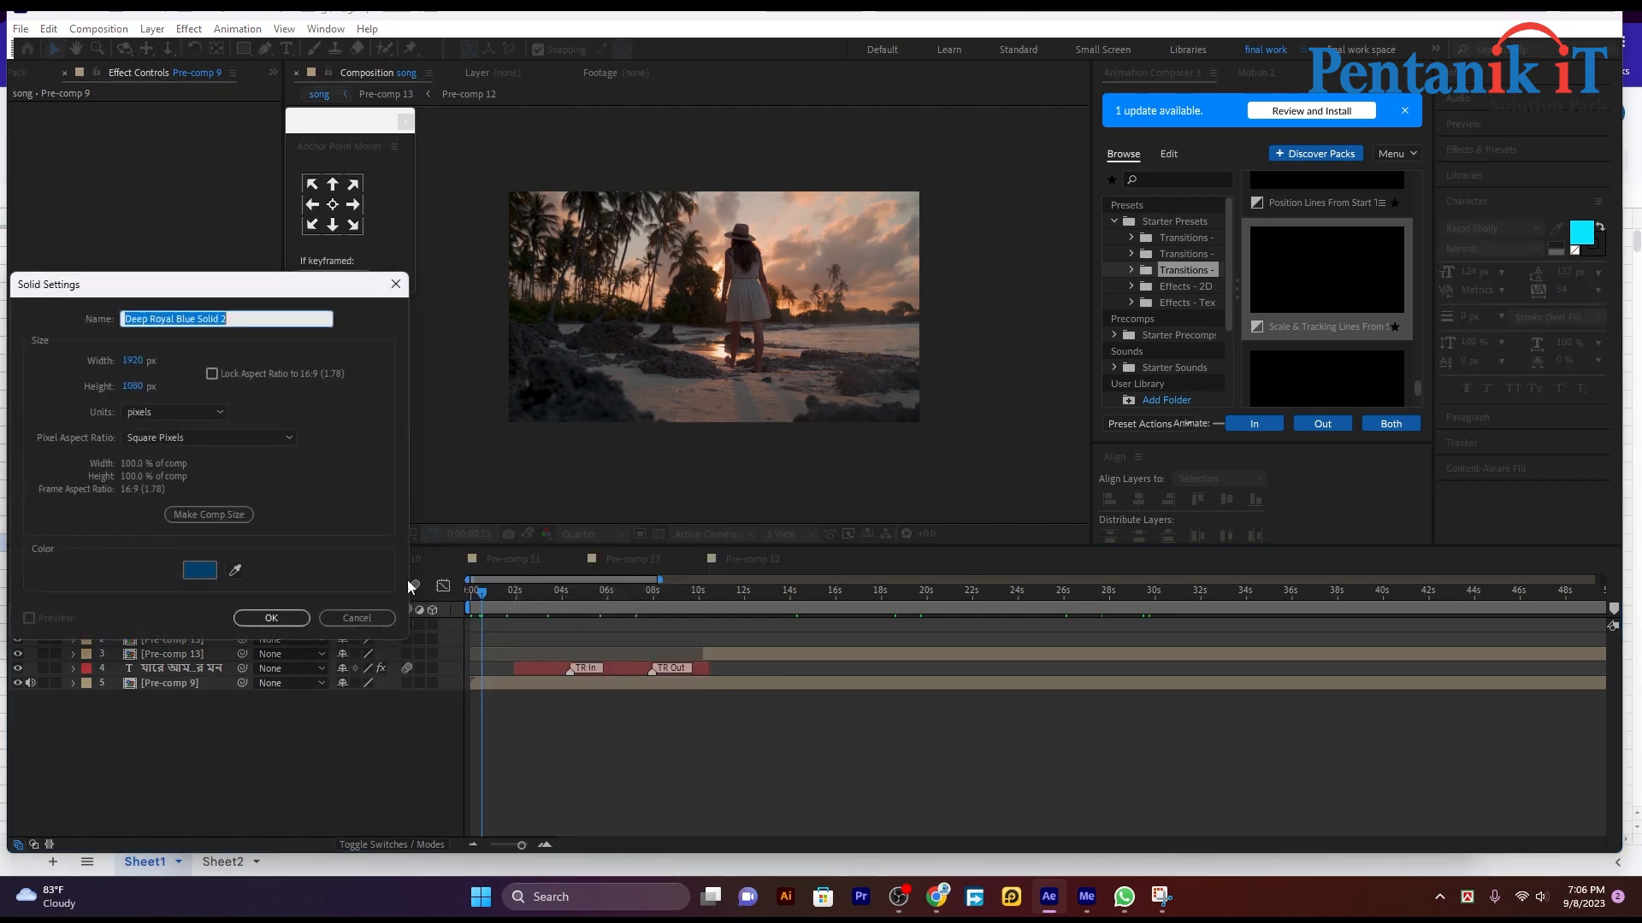
click(202, 571)
drag(248, 567, 162, 682)
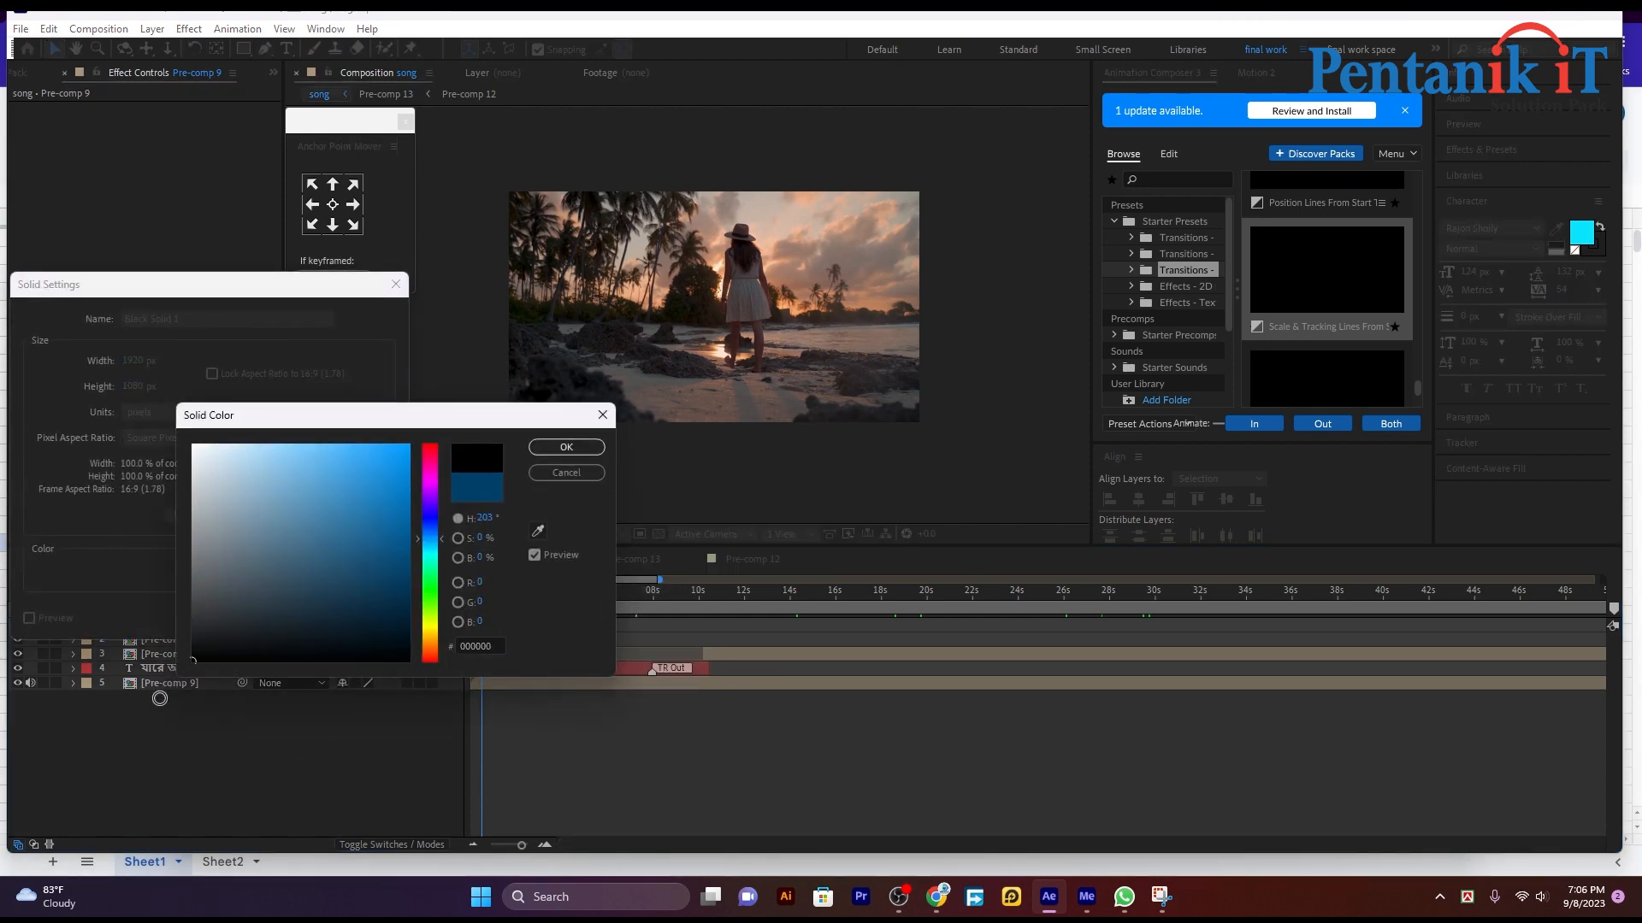
click(566, 447)
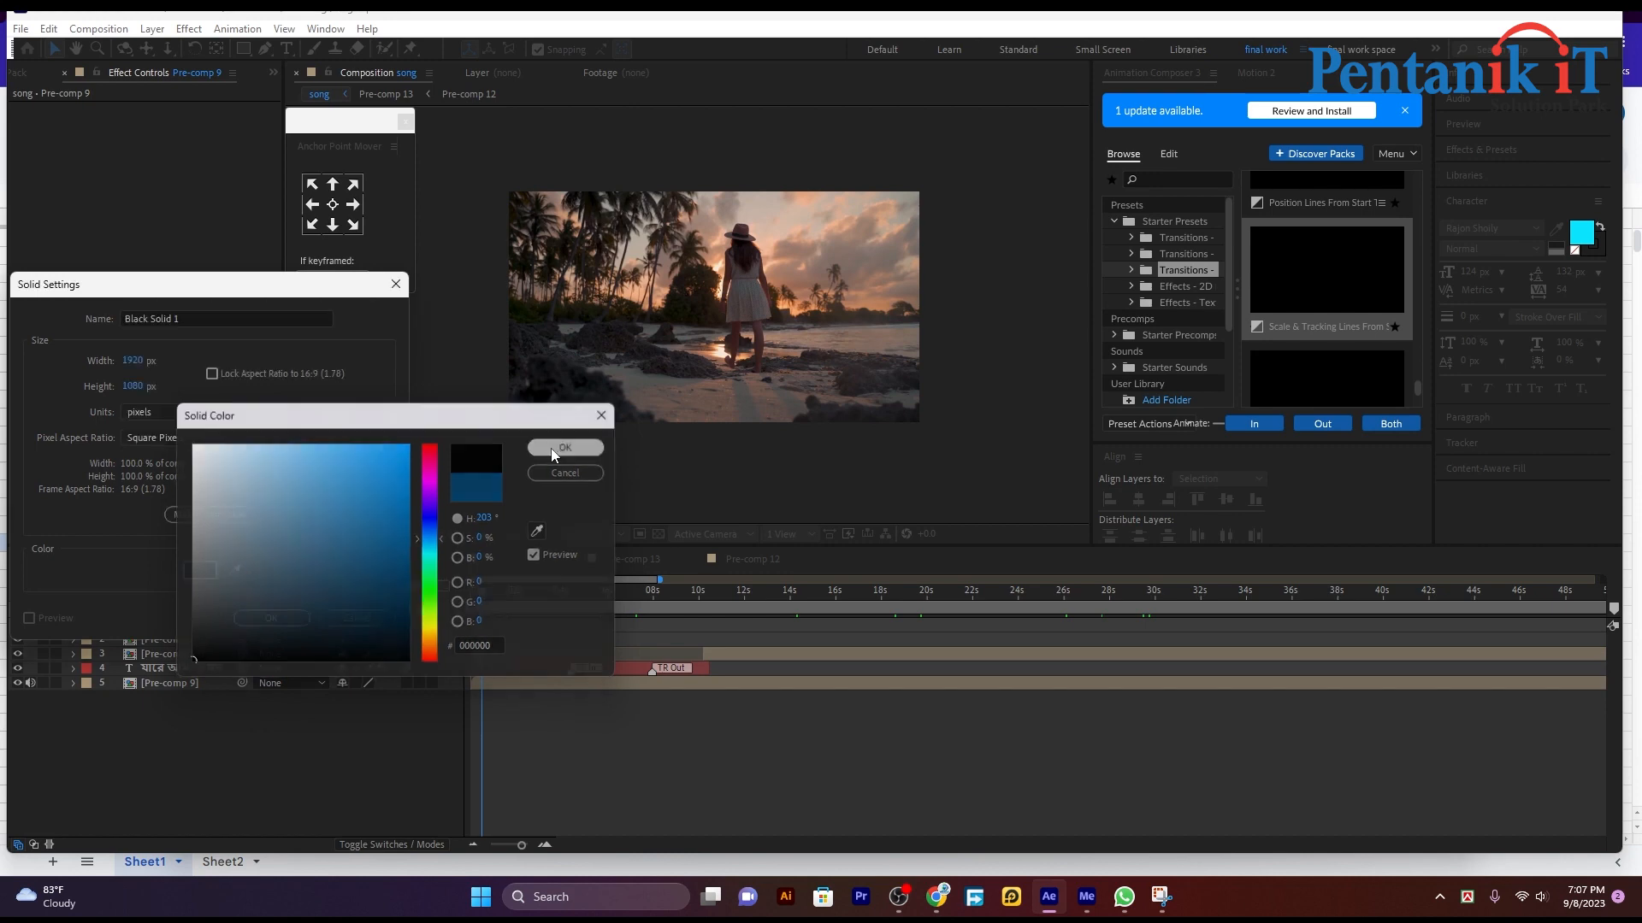
click(271, 618)
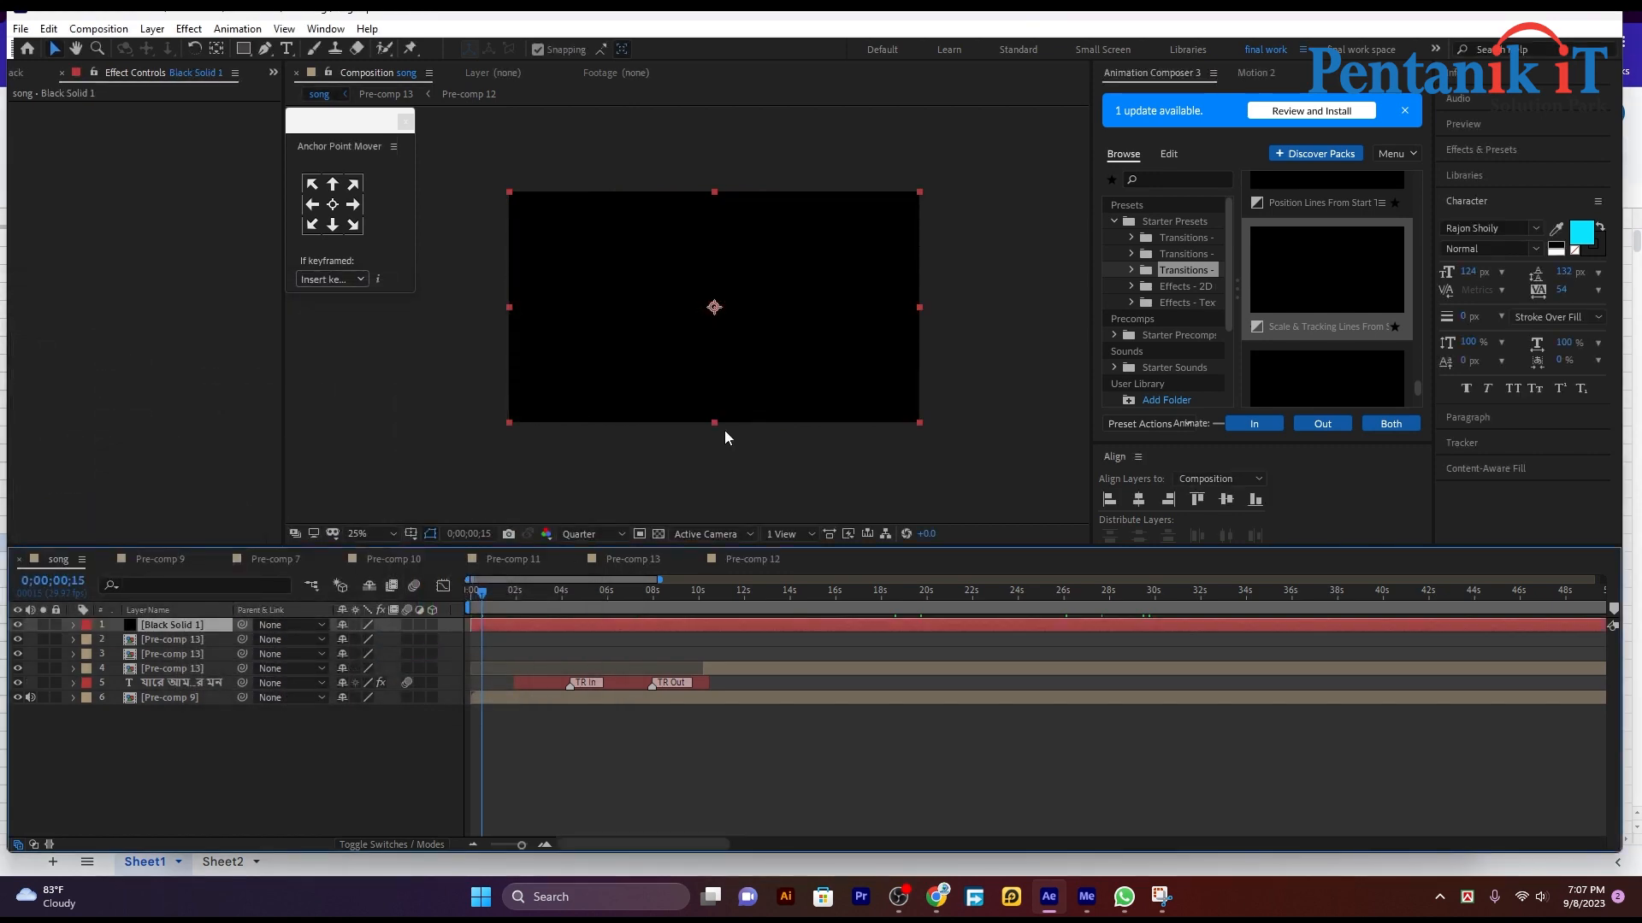
drag(728, 286, 766, 411)
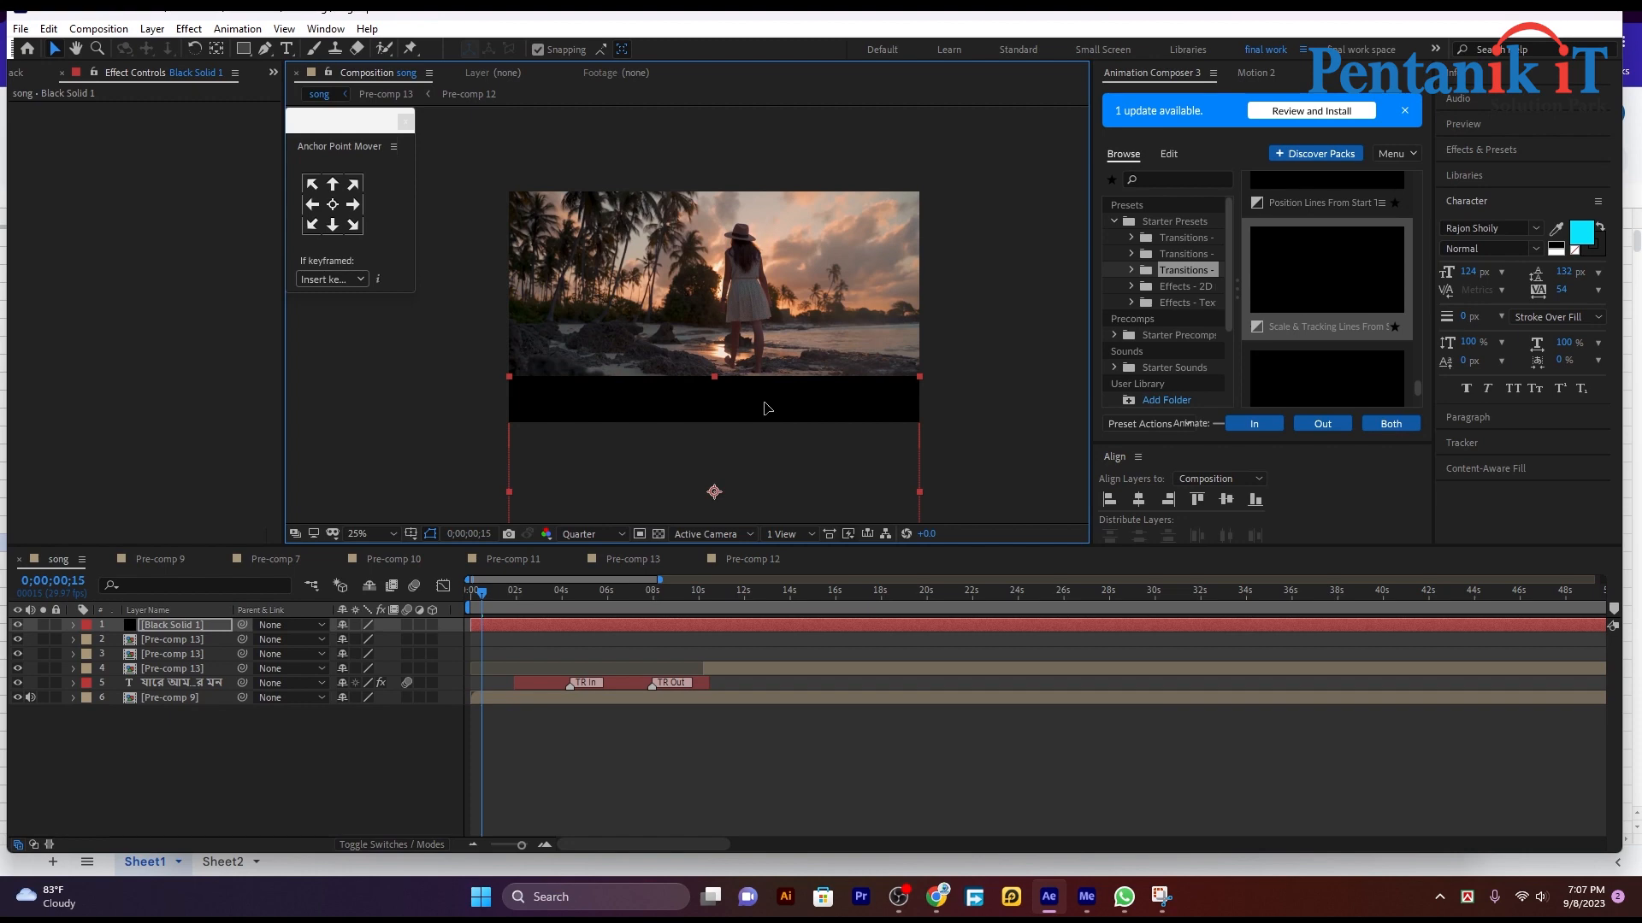
key(Delete)
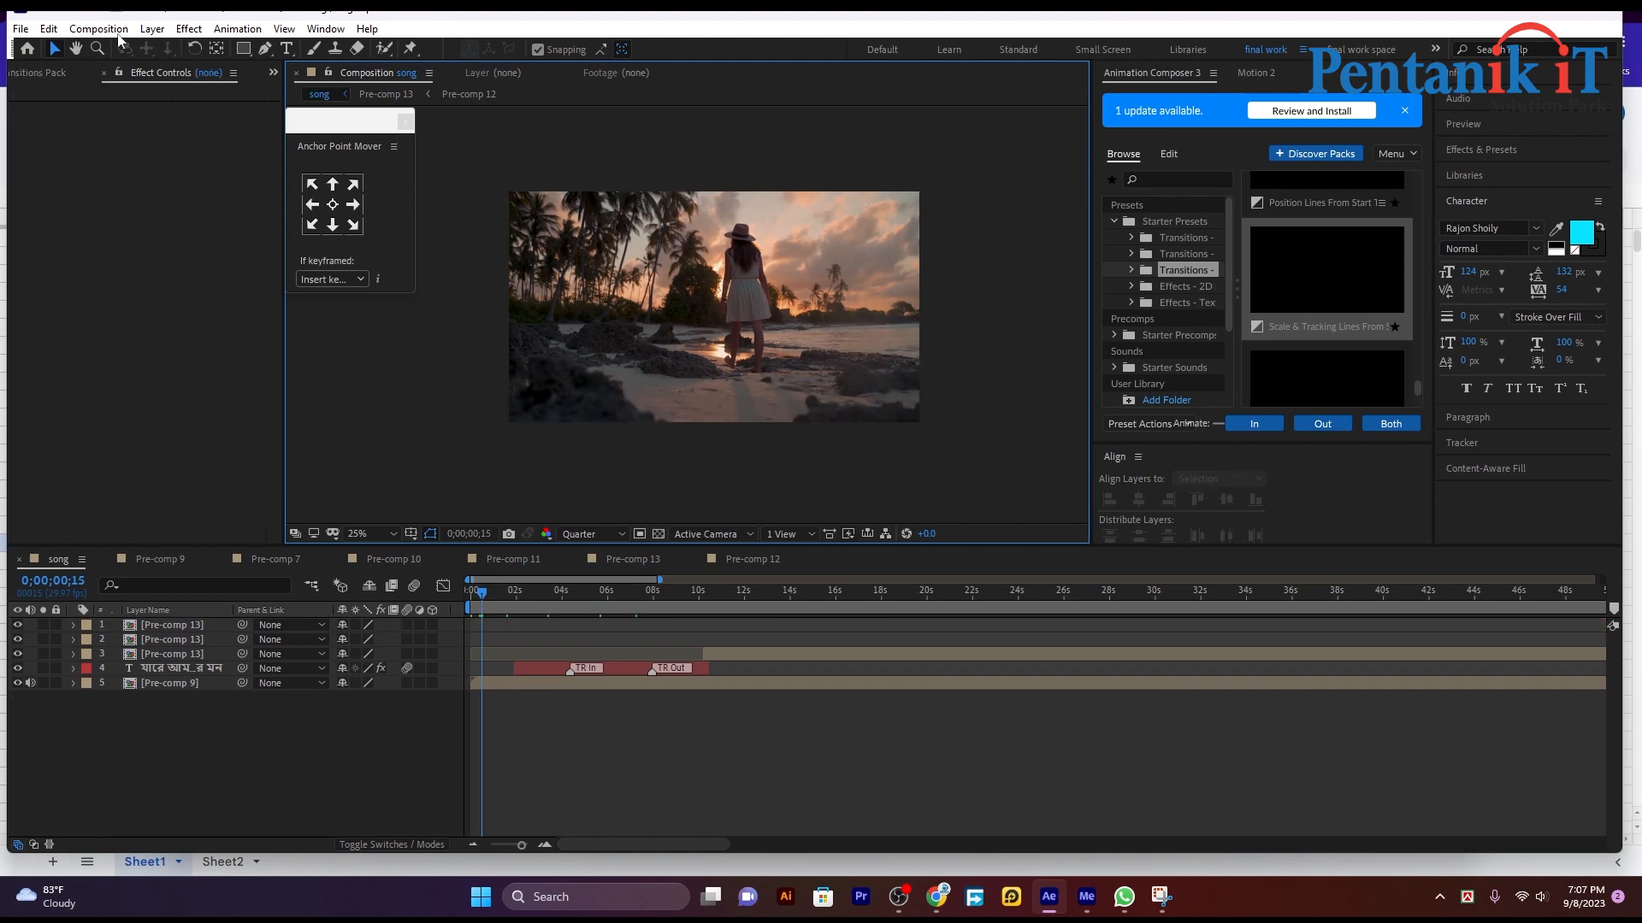
Step: Create a new composition 1920 px wide with its height set to 150 px
click(89, 29)
click(151, 50)
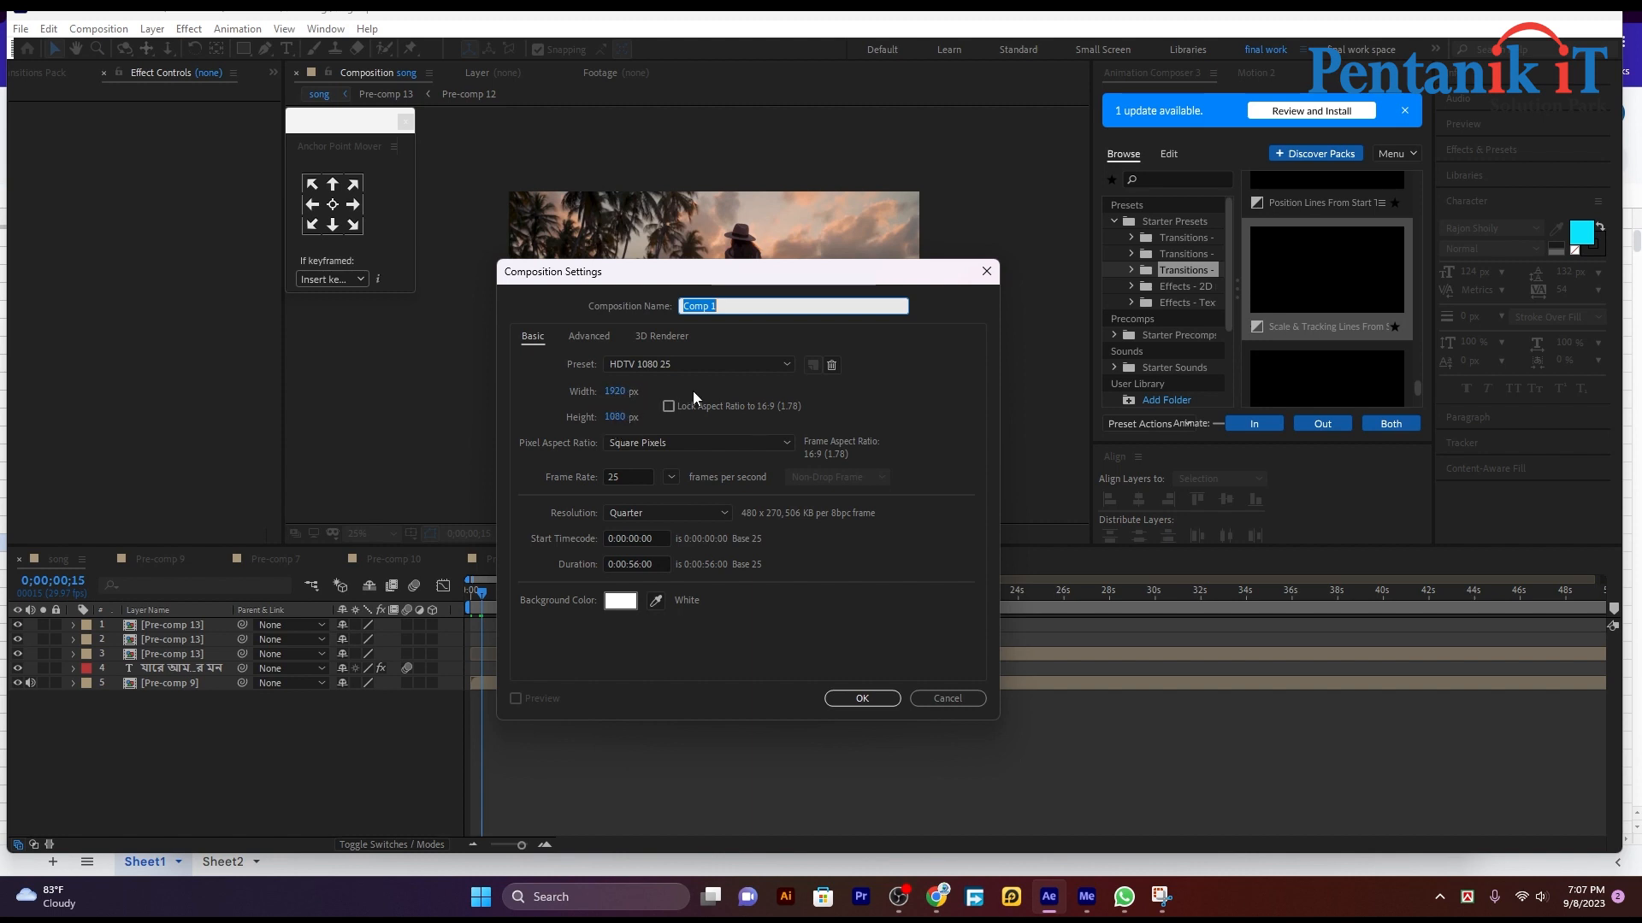
click(616, 418)
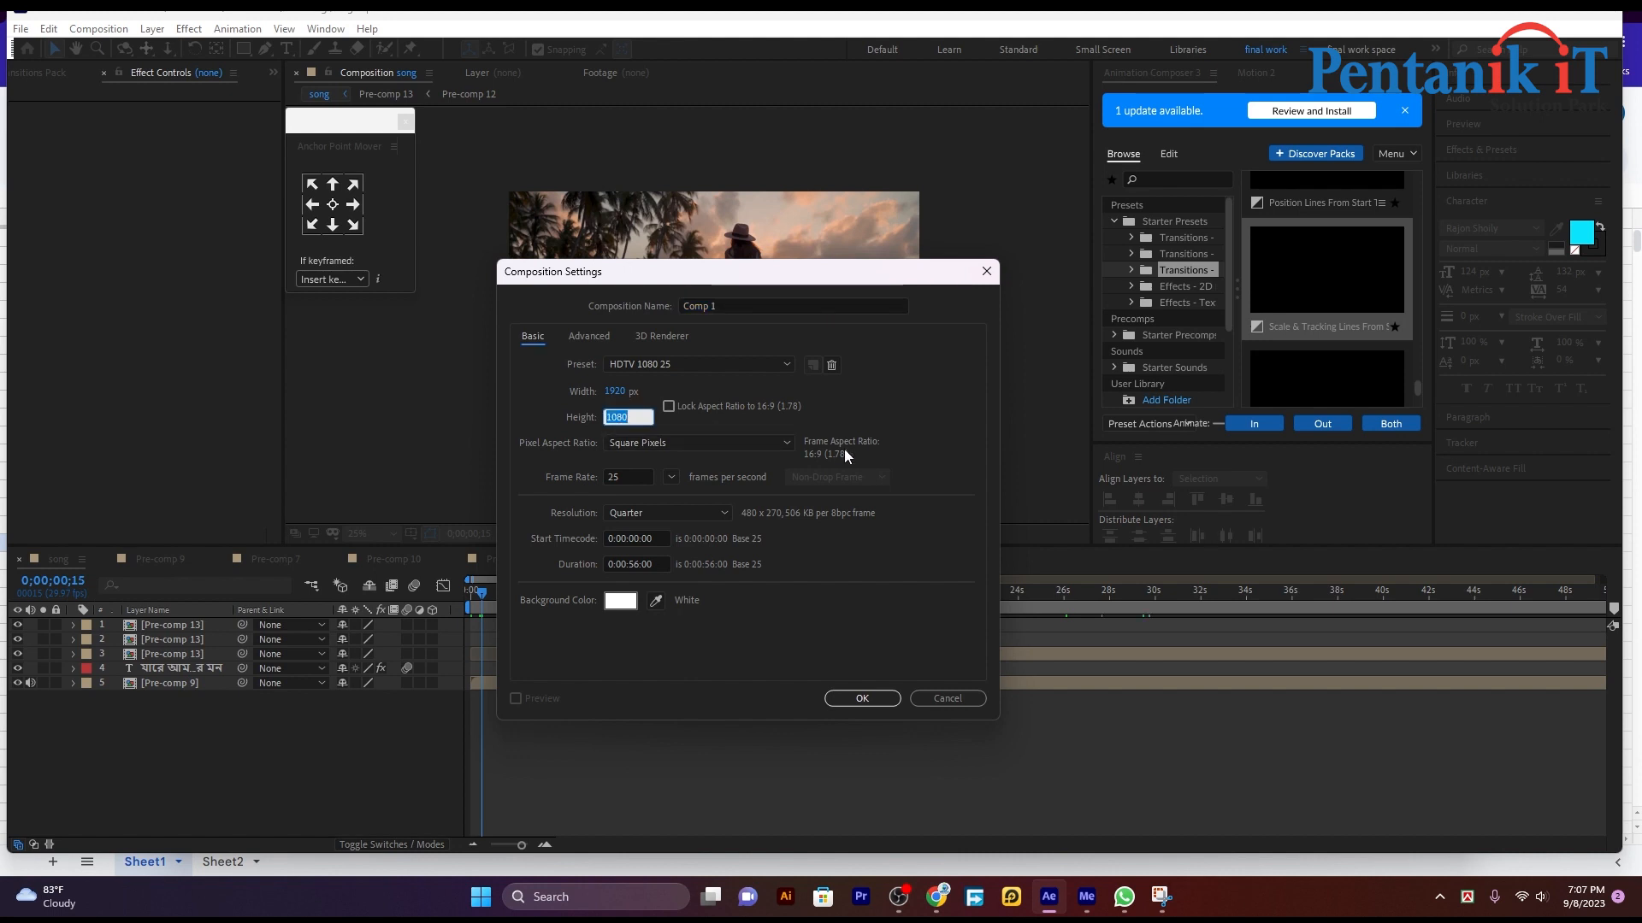
text(150)
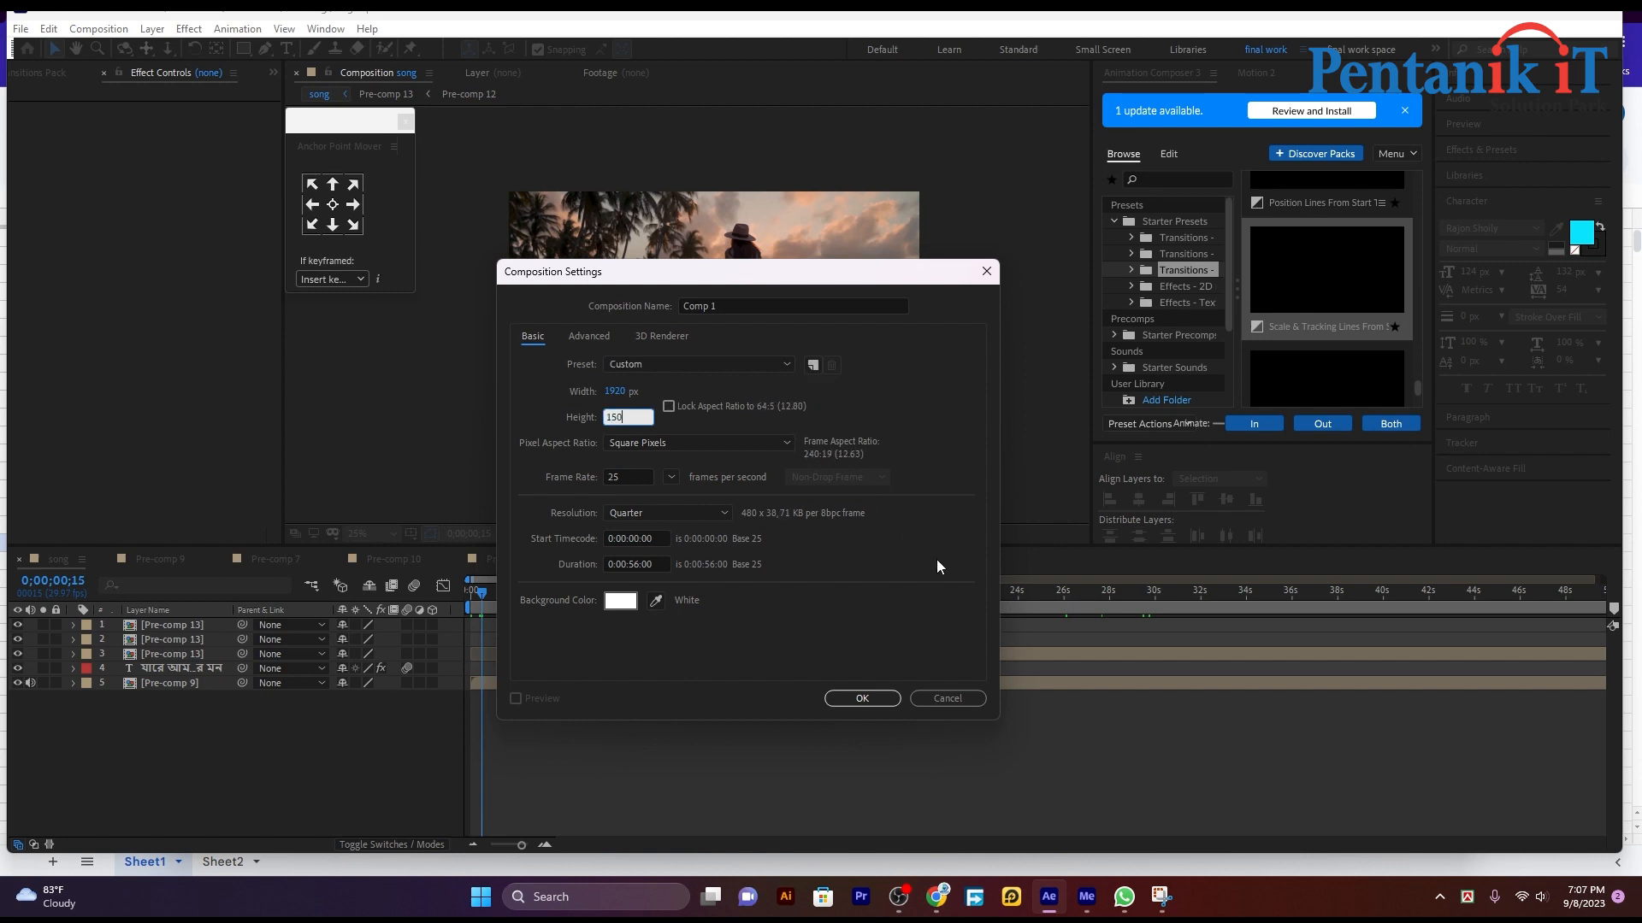
click(878, 706)
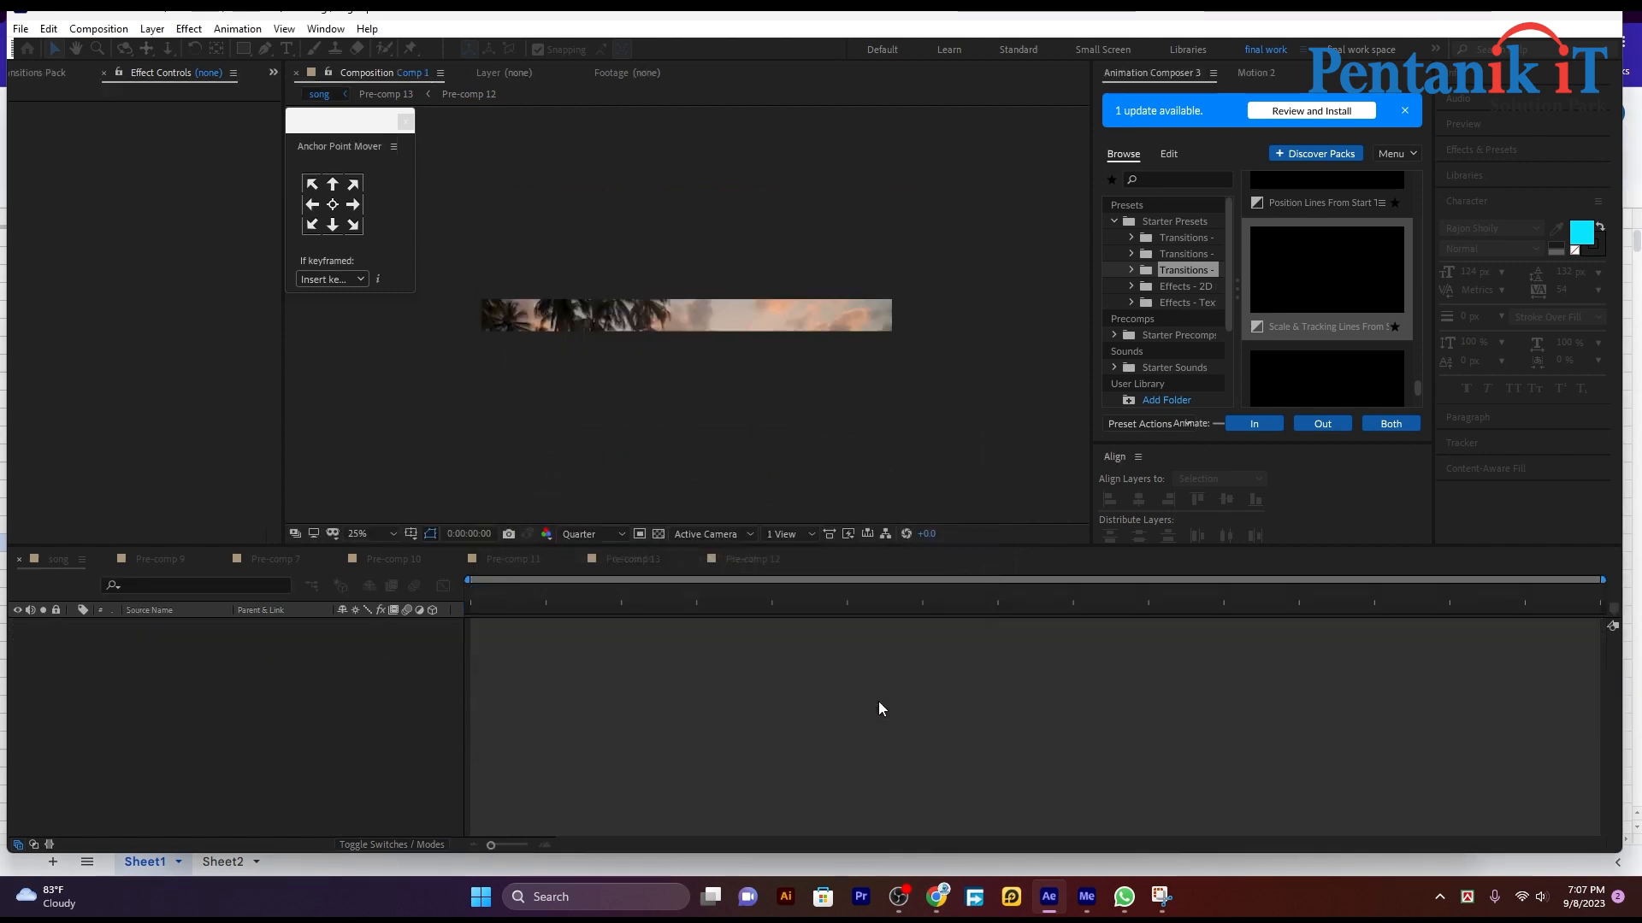
click(705, 305)
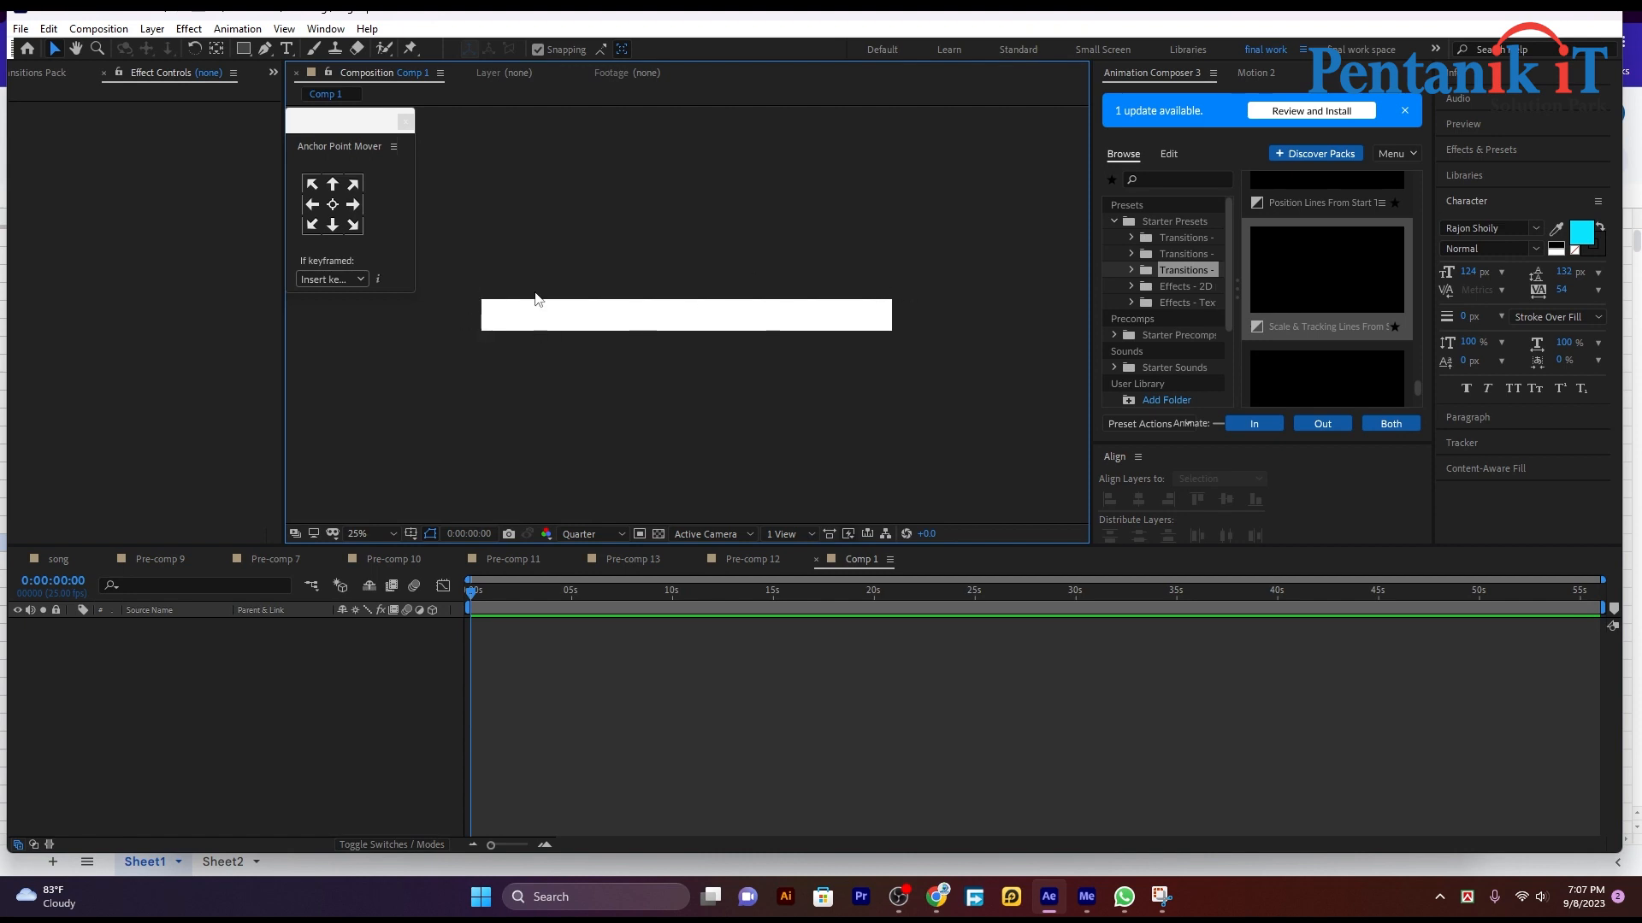
Step: Add a black 1920 × 150 px solid that fills the new composition
right_click(341, 665)
mouse_move(385, 671)
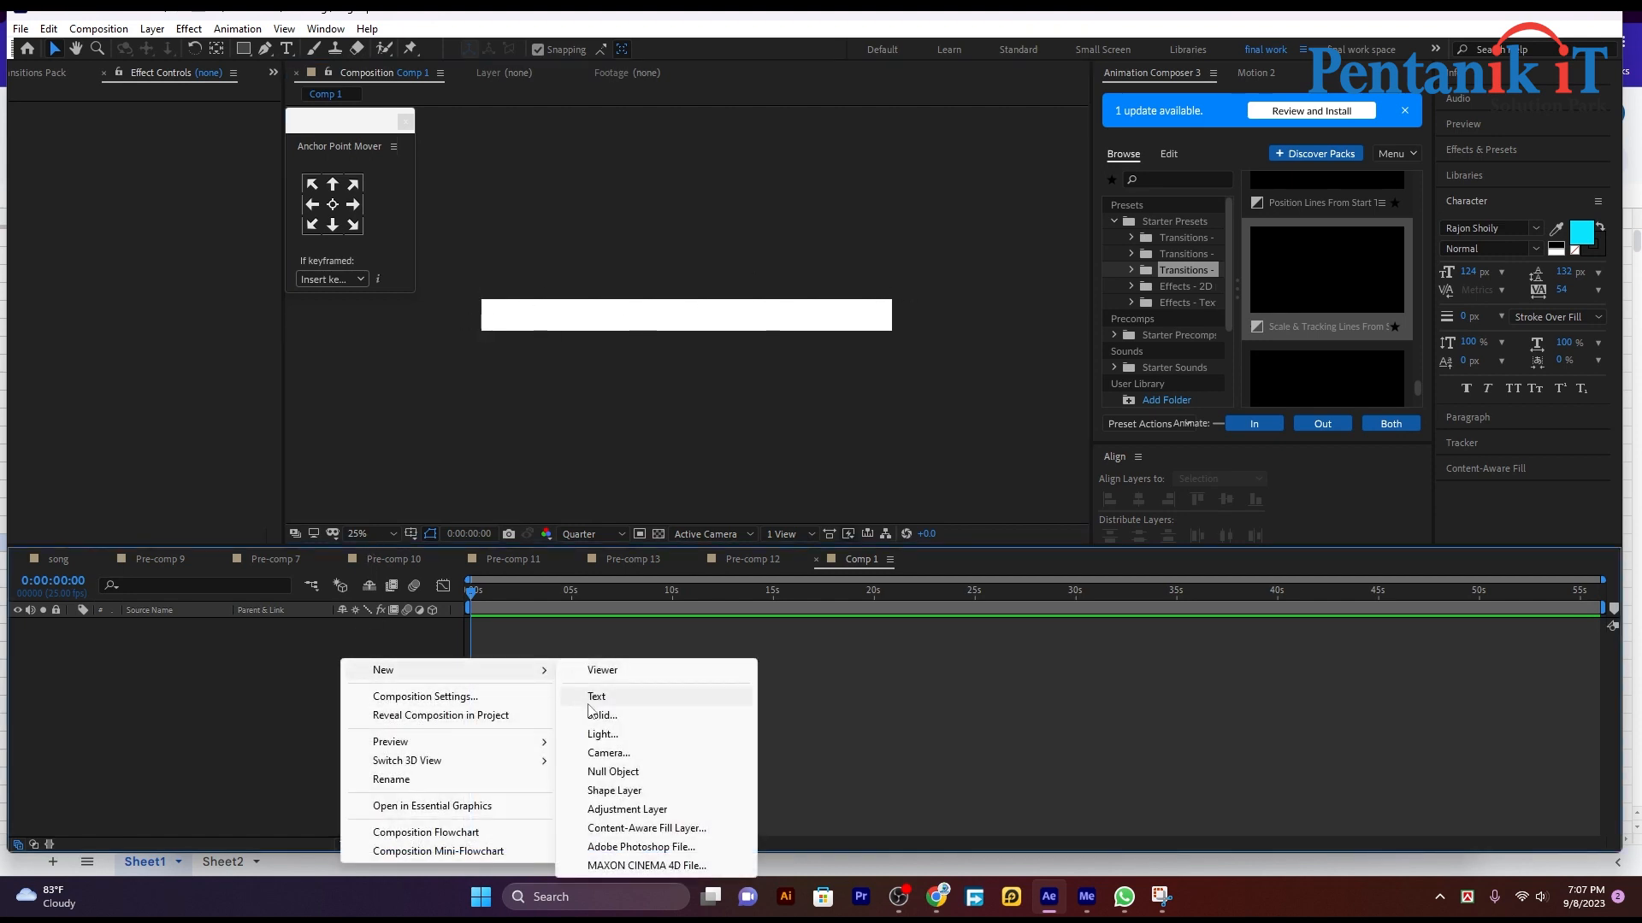
click(607, 715)
click(201, 578)
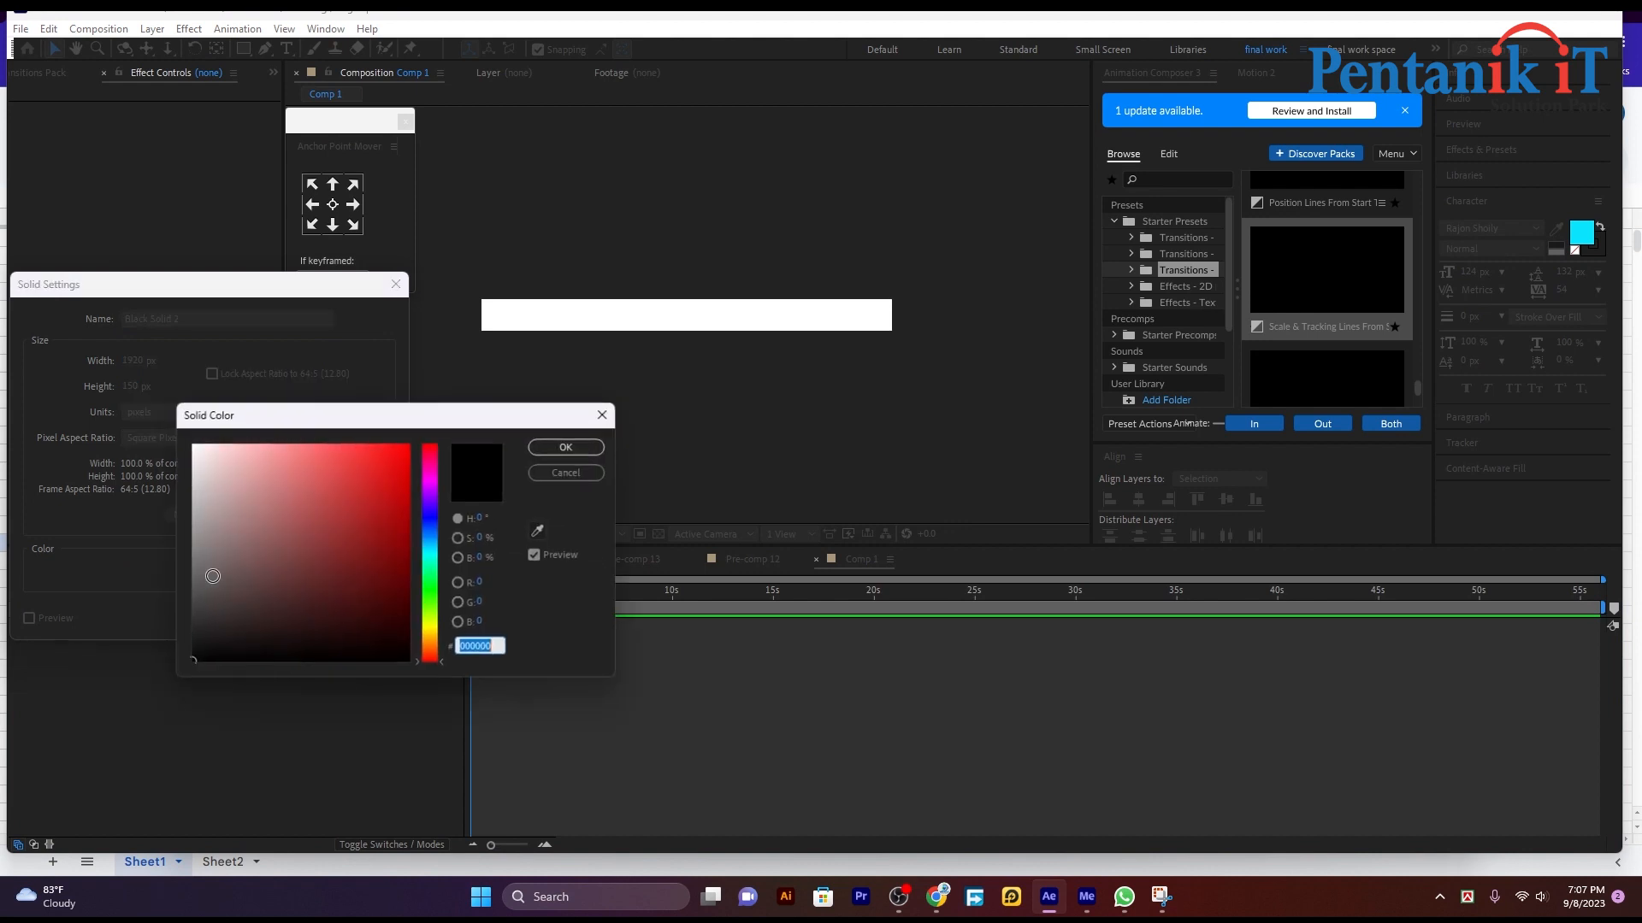
click(231, 617)
click(566, 447)
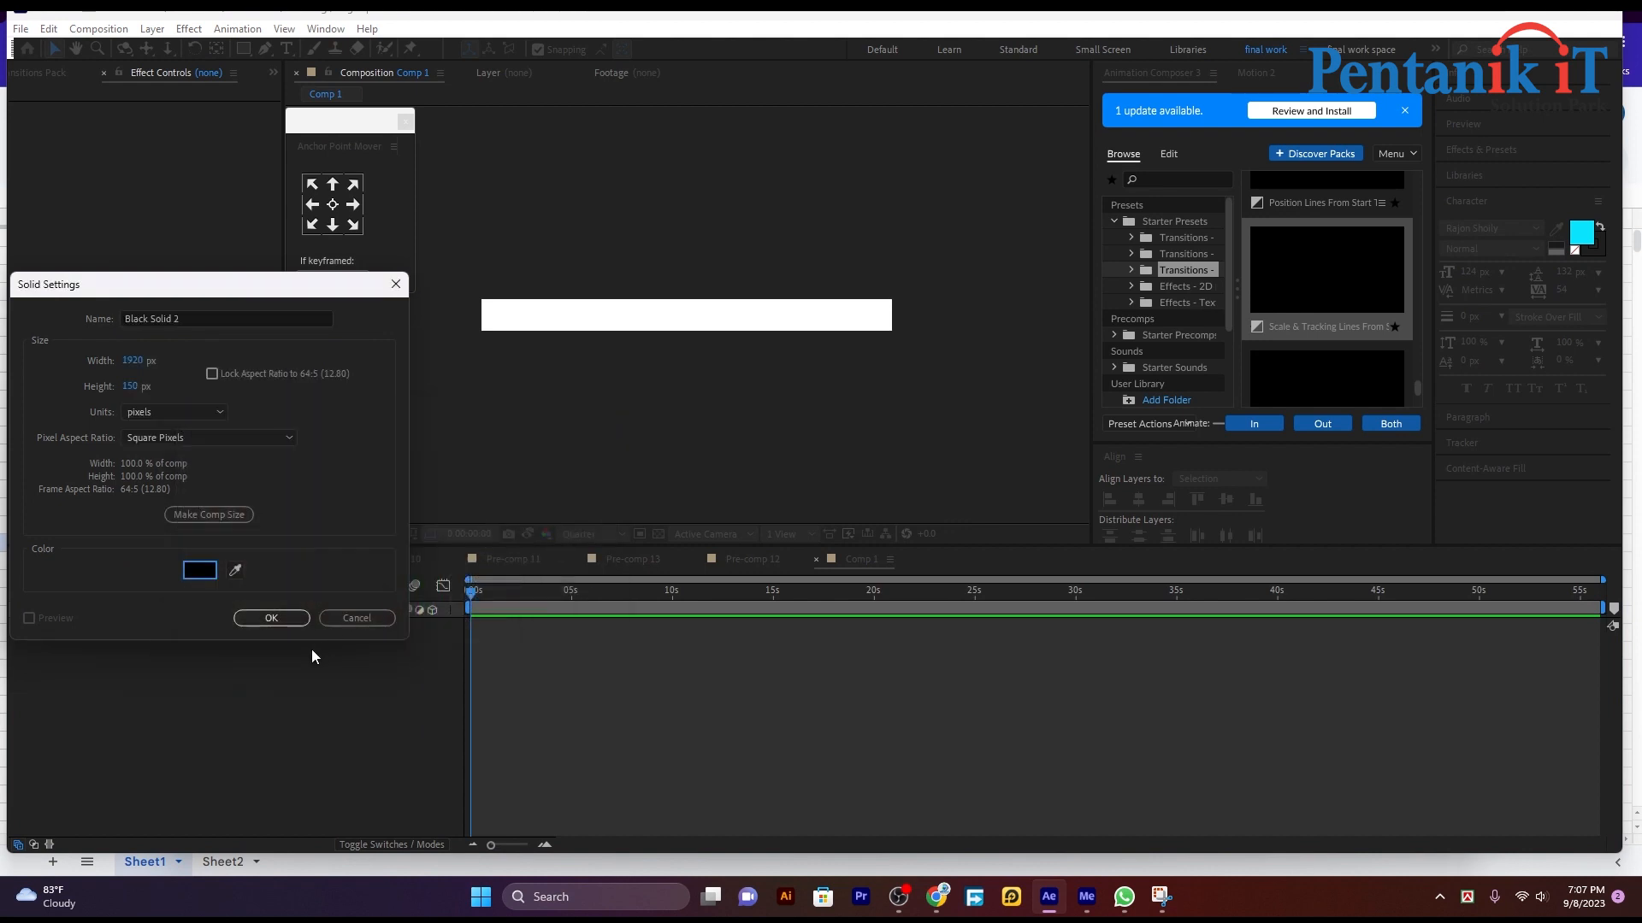
click(263, 624)
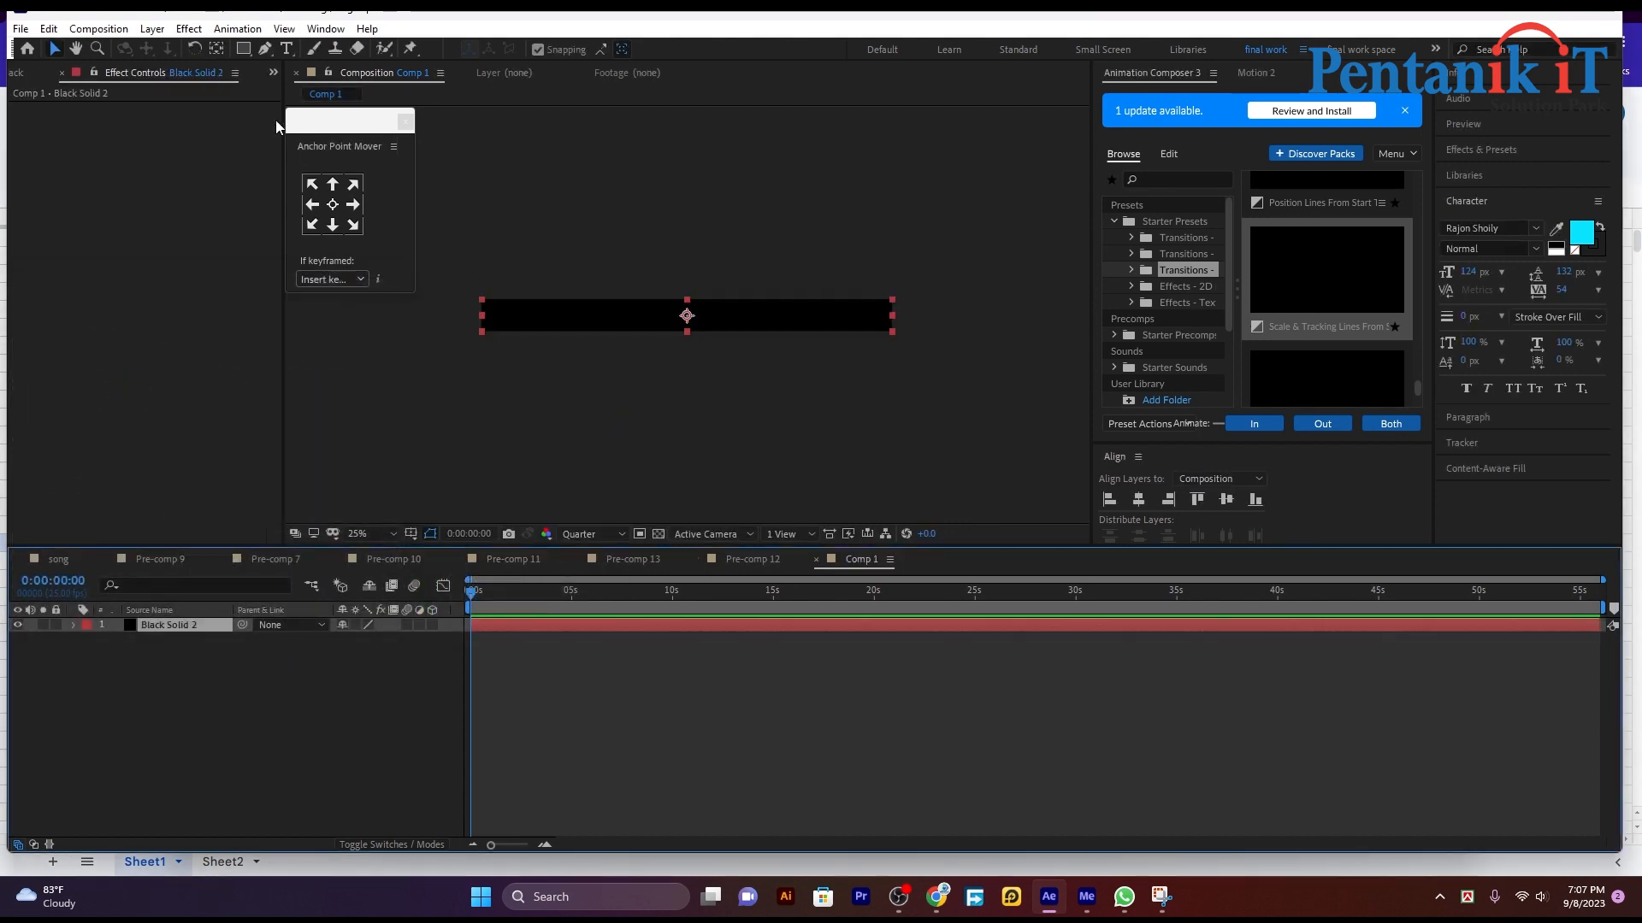
click(98, 28)
click(165, 49)
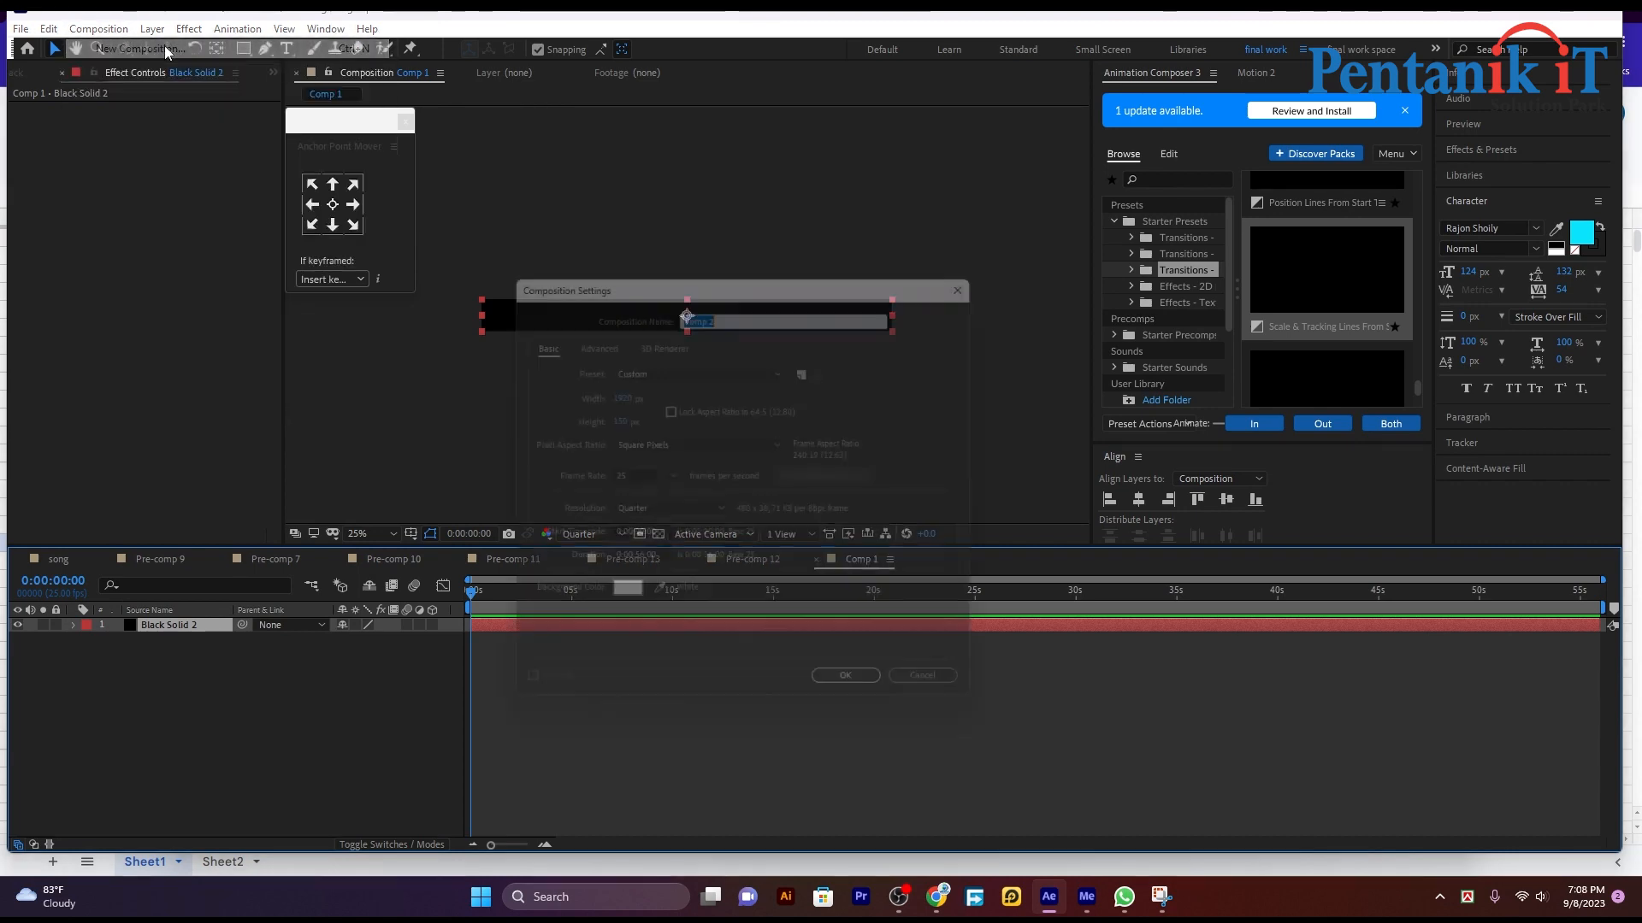
click(951, 696)
Step: Rename the 150 px high composition as bar
click(107, 29)
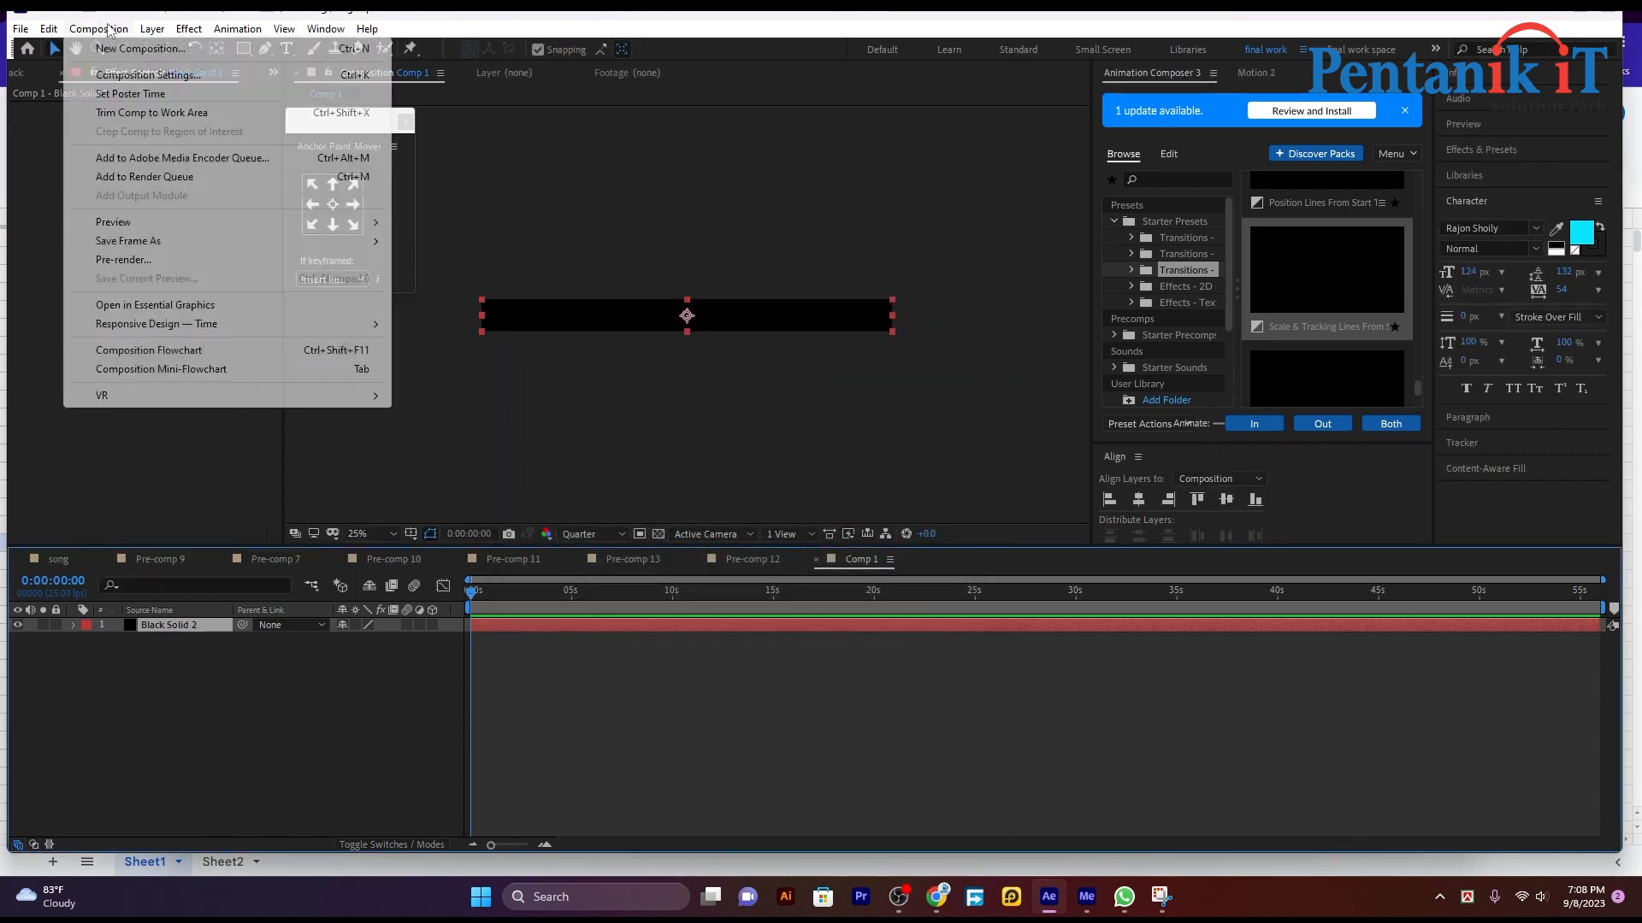
click(148, 75)
text(b)
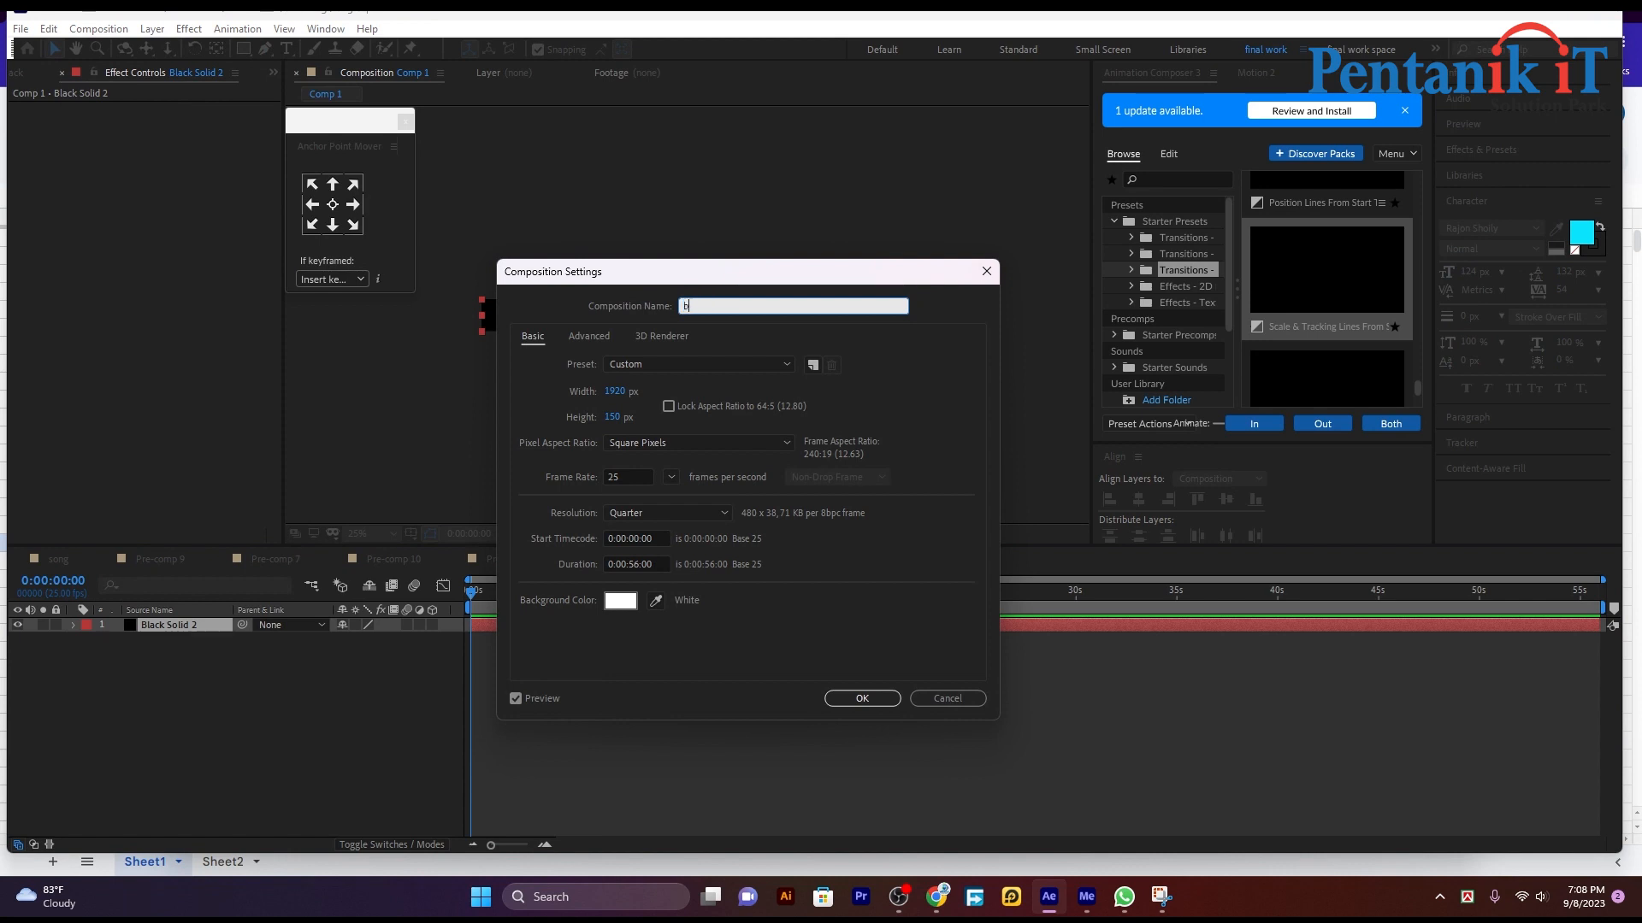
text(ar)
key(Return)
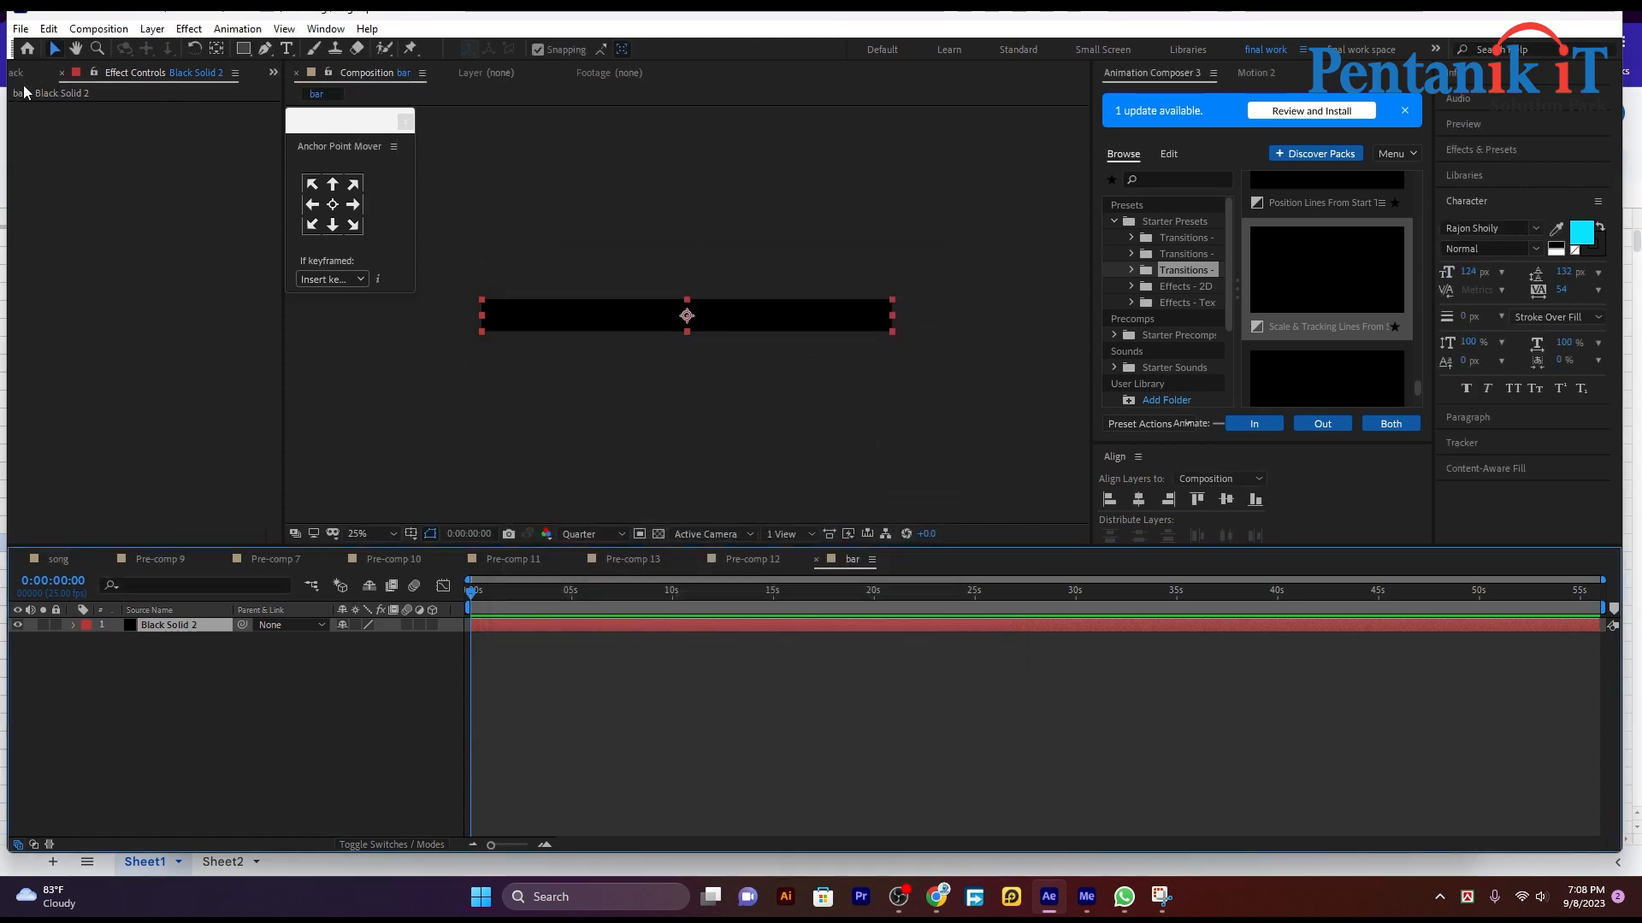
Step: Place the bar composition from the project into the song composition as the topmost layer
click(20, 73)
click(23, 75)
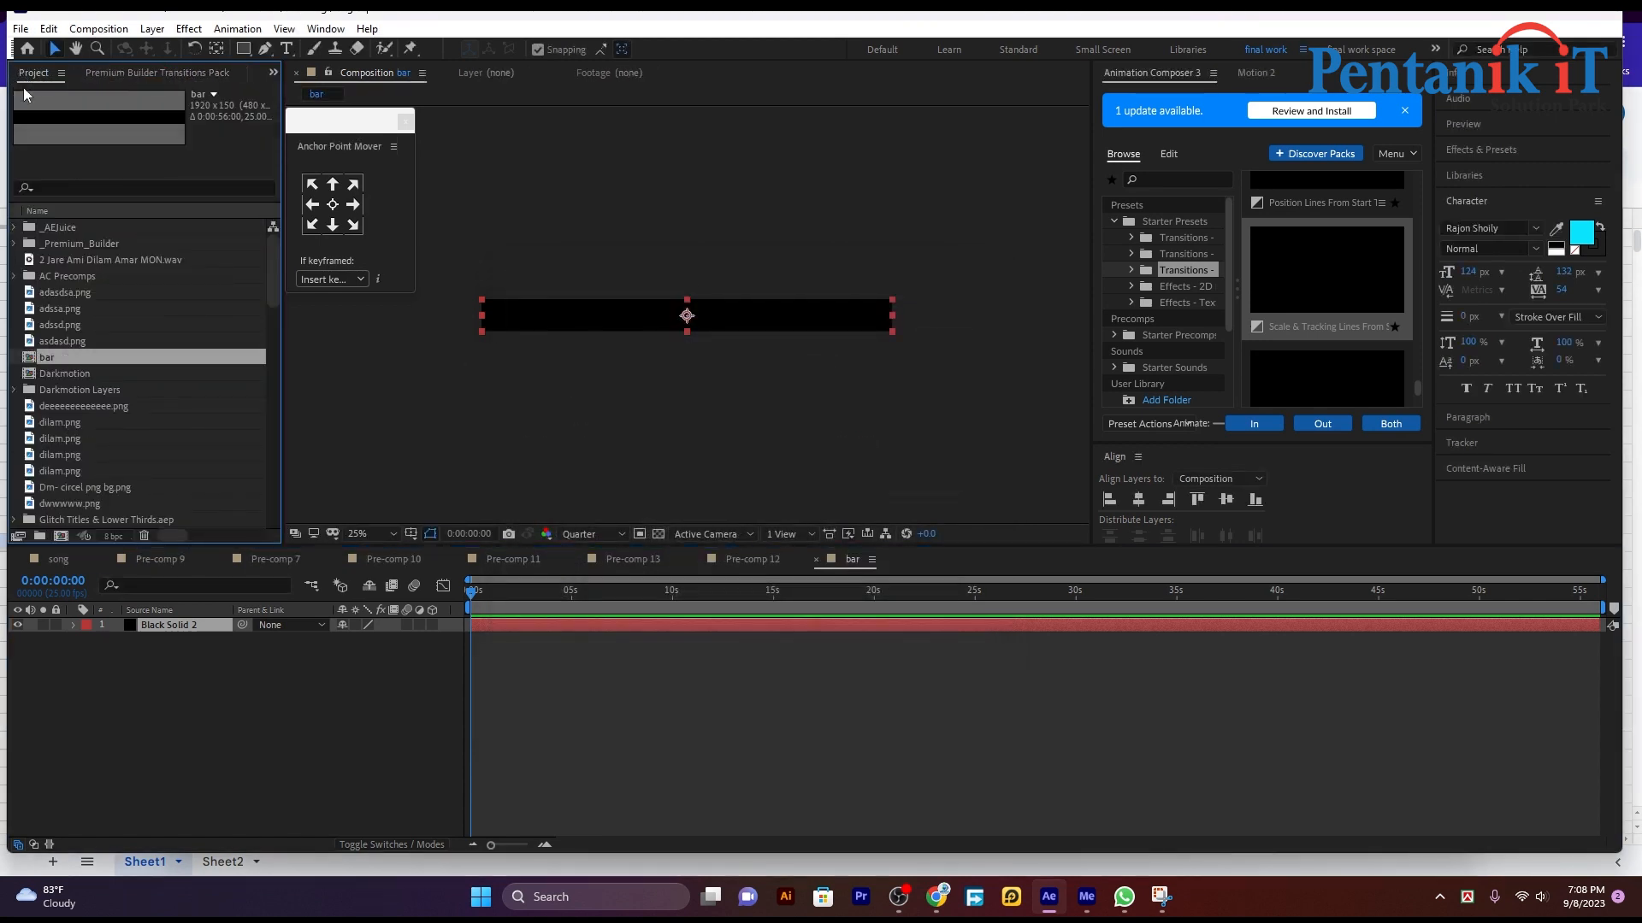
click(64, 369)
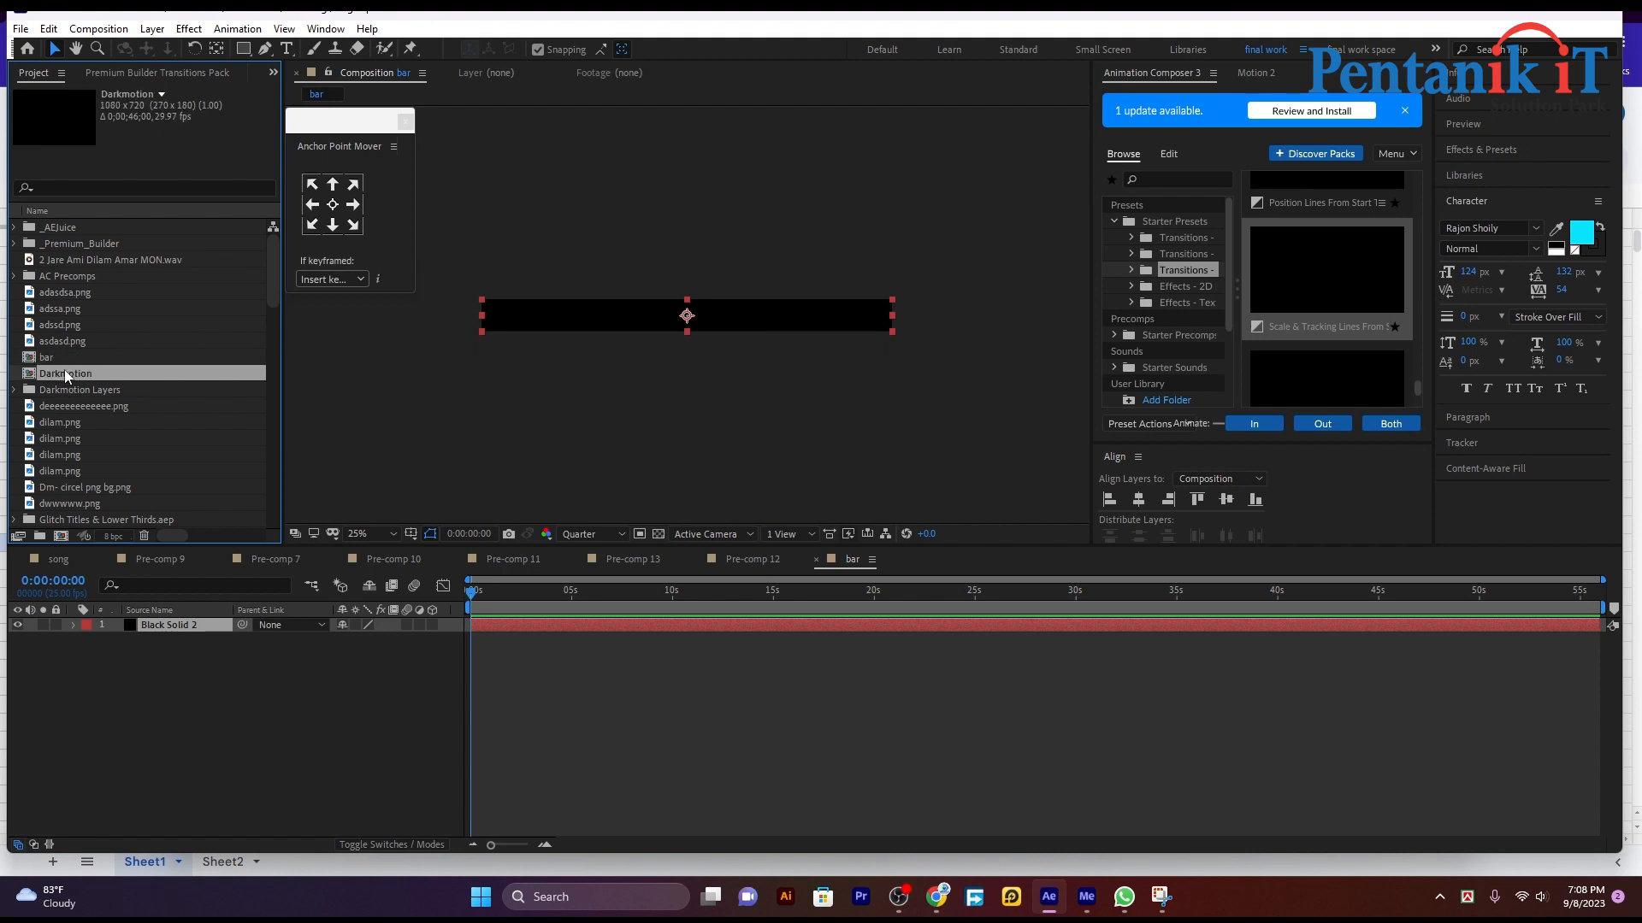
click(46, 557)
drag(50, 357, 75, 623)
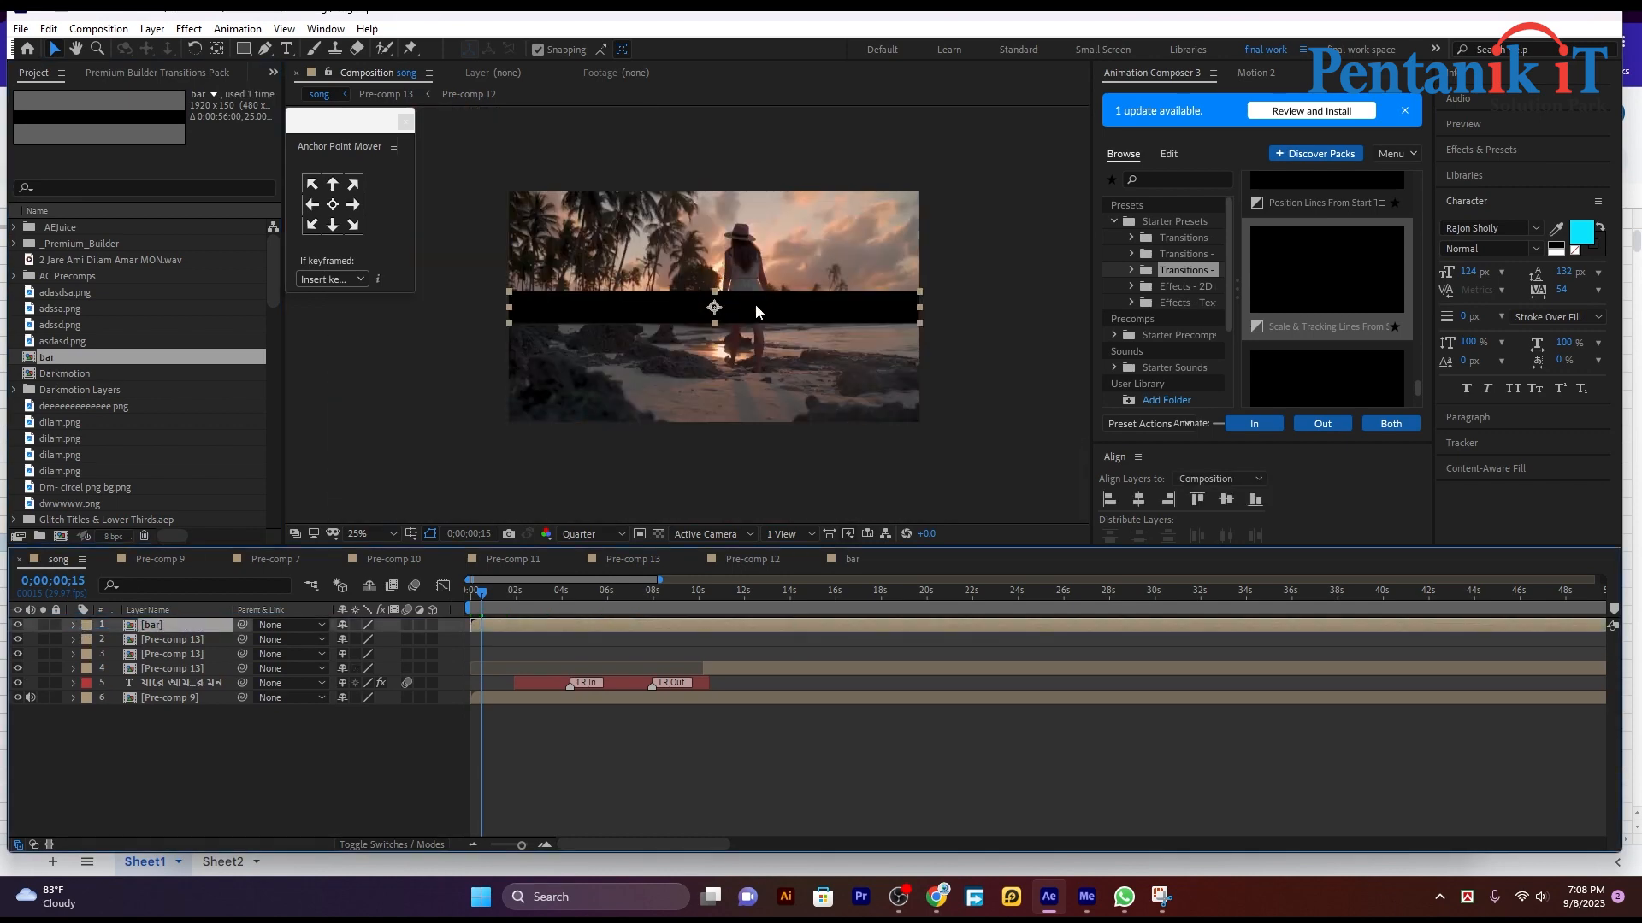
Step: Duplicate the bar layer and move the copy up to the upper edge of the song frame
key(ctrl+d)
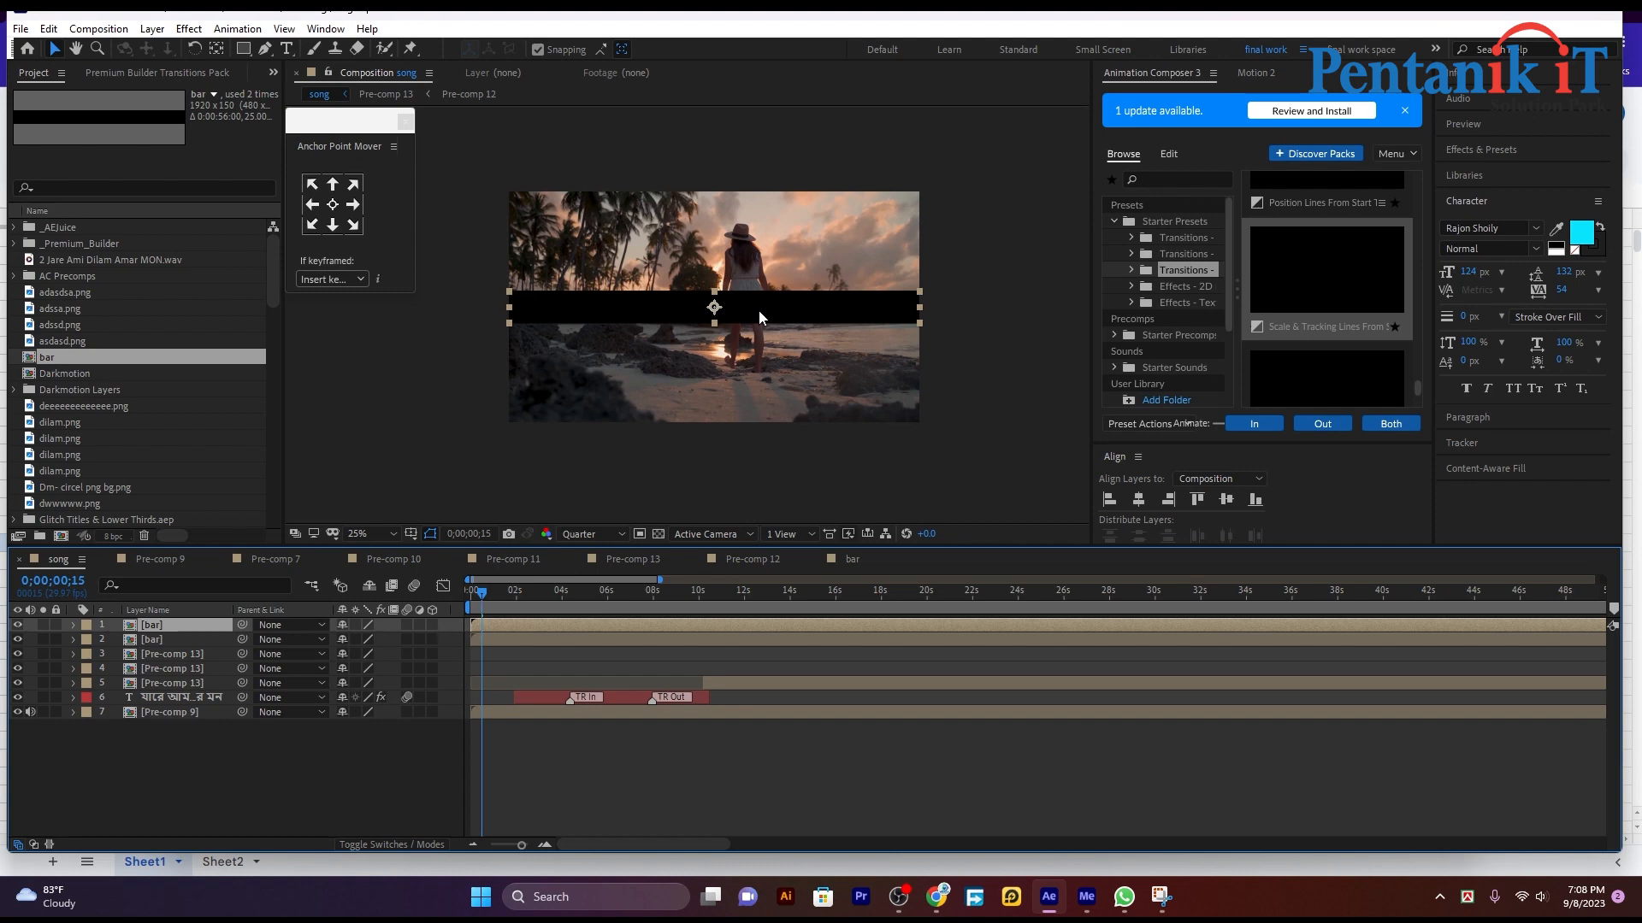
drag(758, 310, 752, 208)
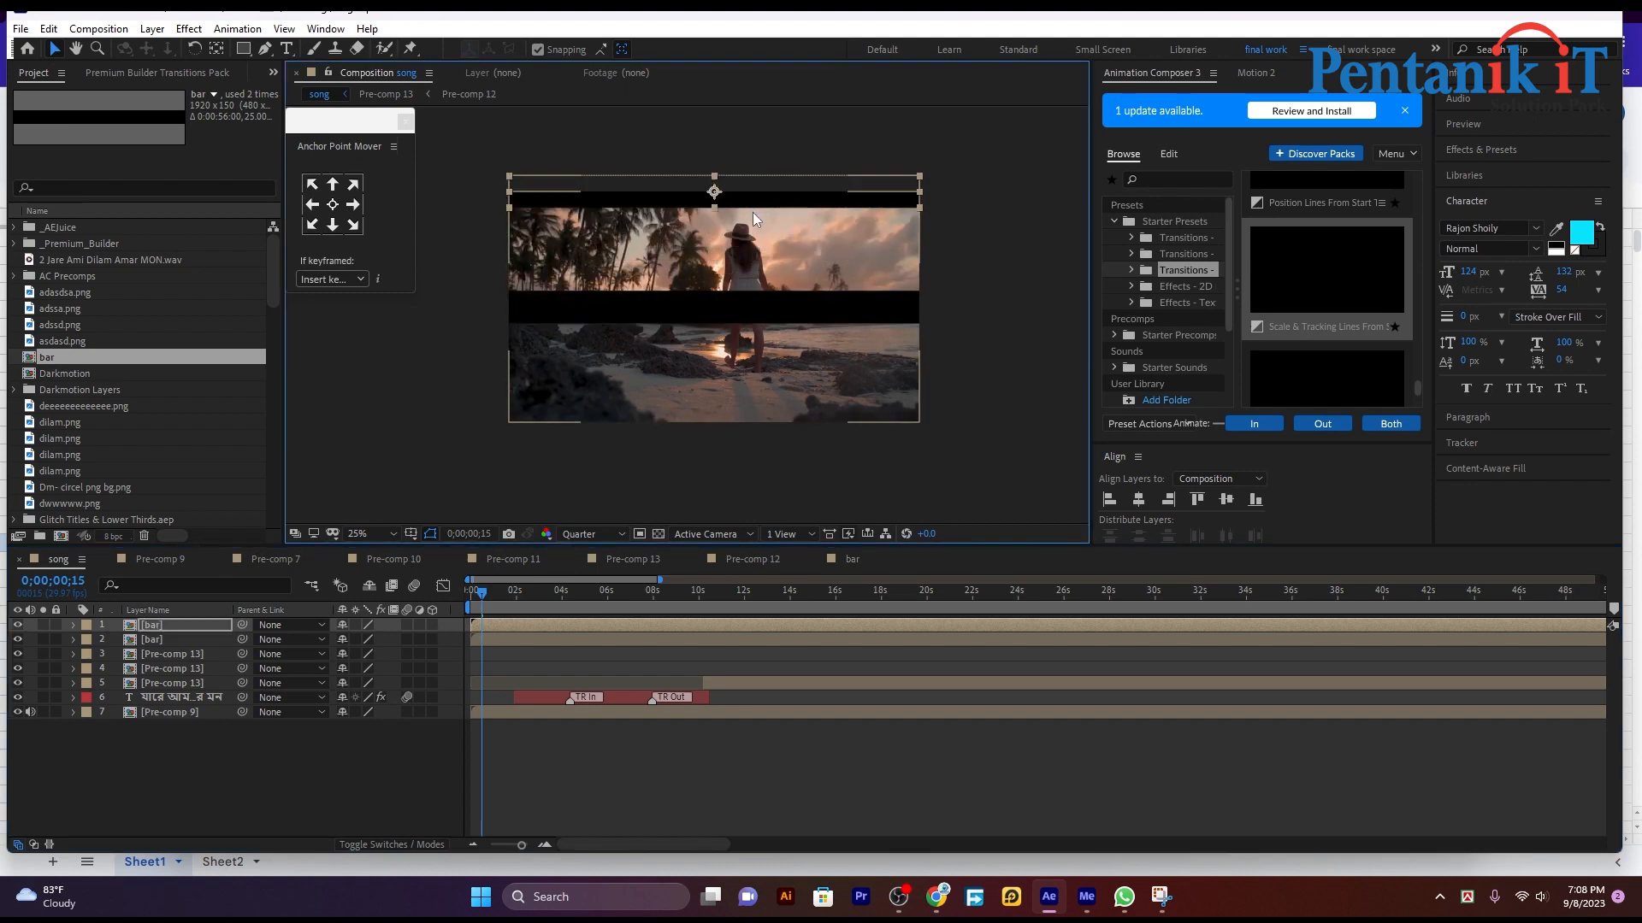
scroll(750, 208, up, 2)
drag(648, 119, 655, 399)
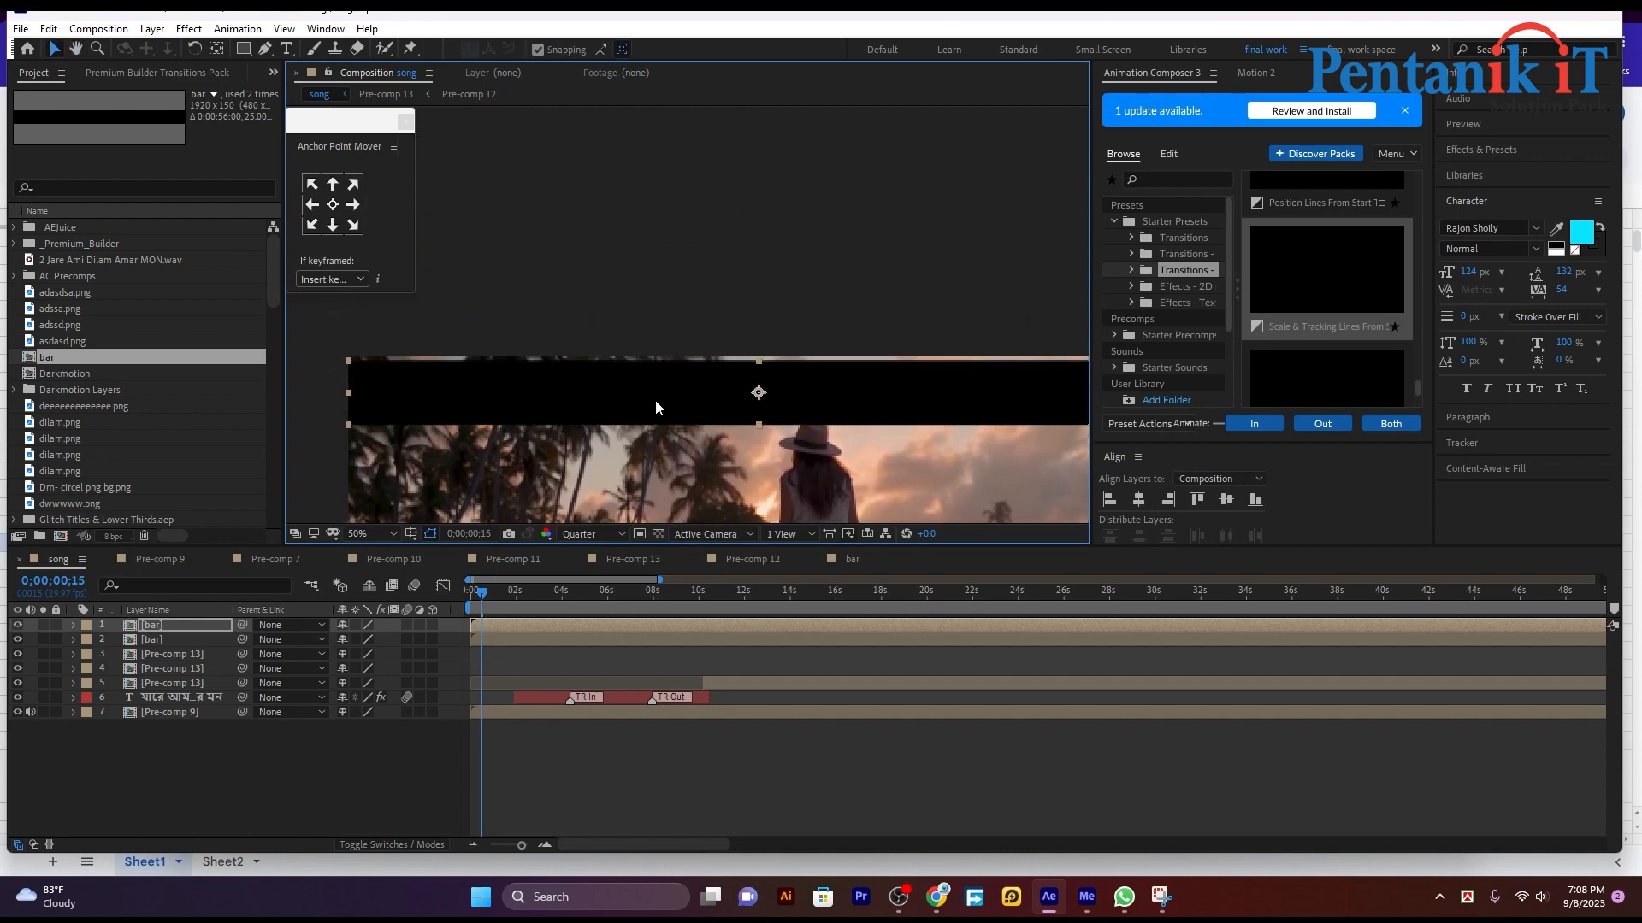
Step: Set the song composition's preview resolution to Half while magnified at the upper bar's edge
scroll(624, 404, up, 2)
click(591, 534)
click(592, 588)
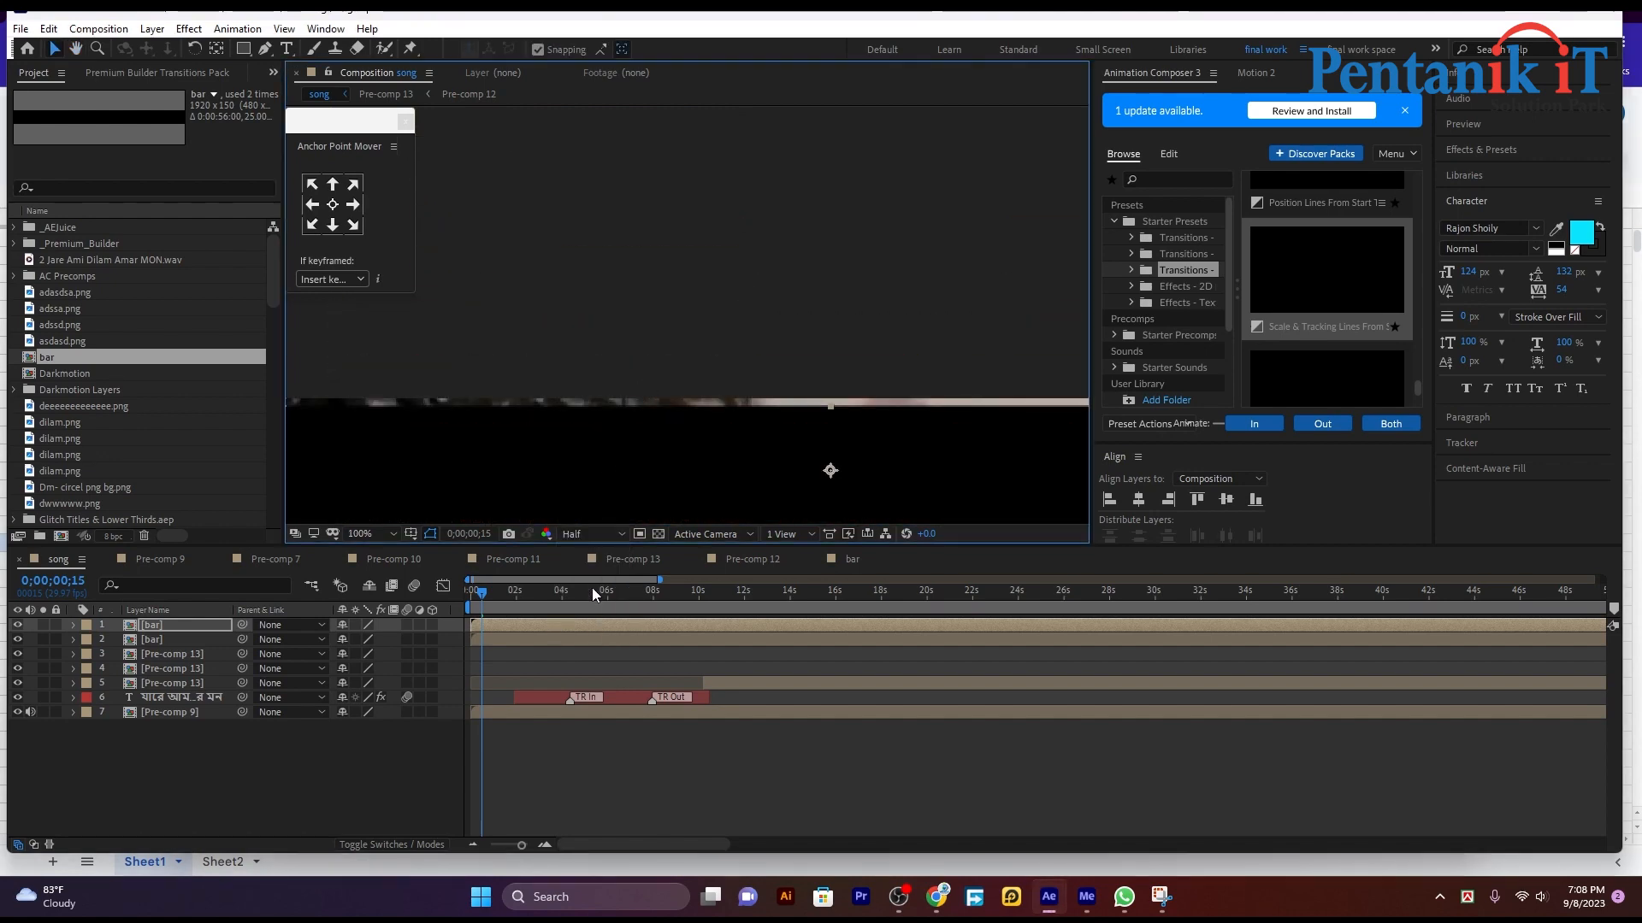
Step: Set the song composition's preview resolution to Full
click(587, 534)
click(581, 572)
drag(568, 470, 568, 460)
scroll(568, 462, down, 2)
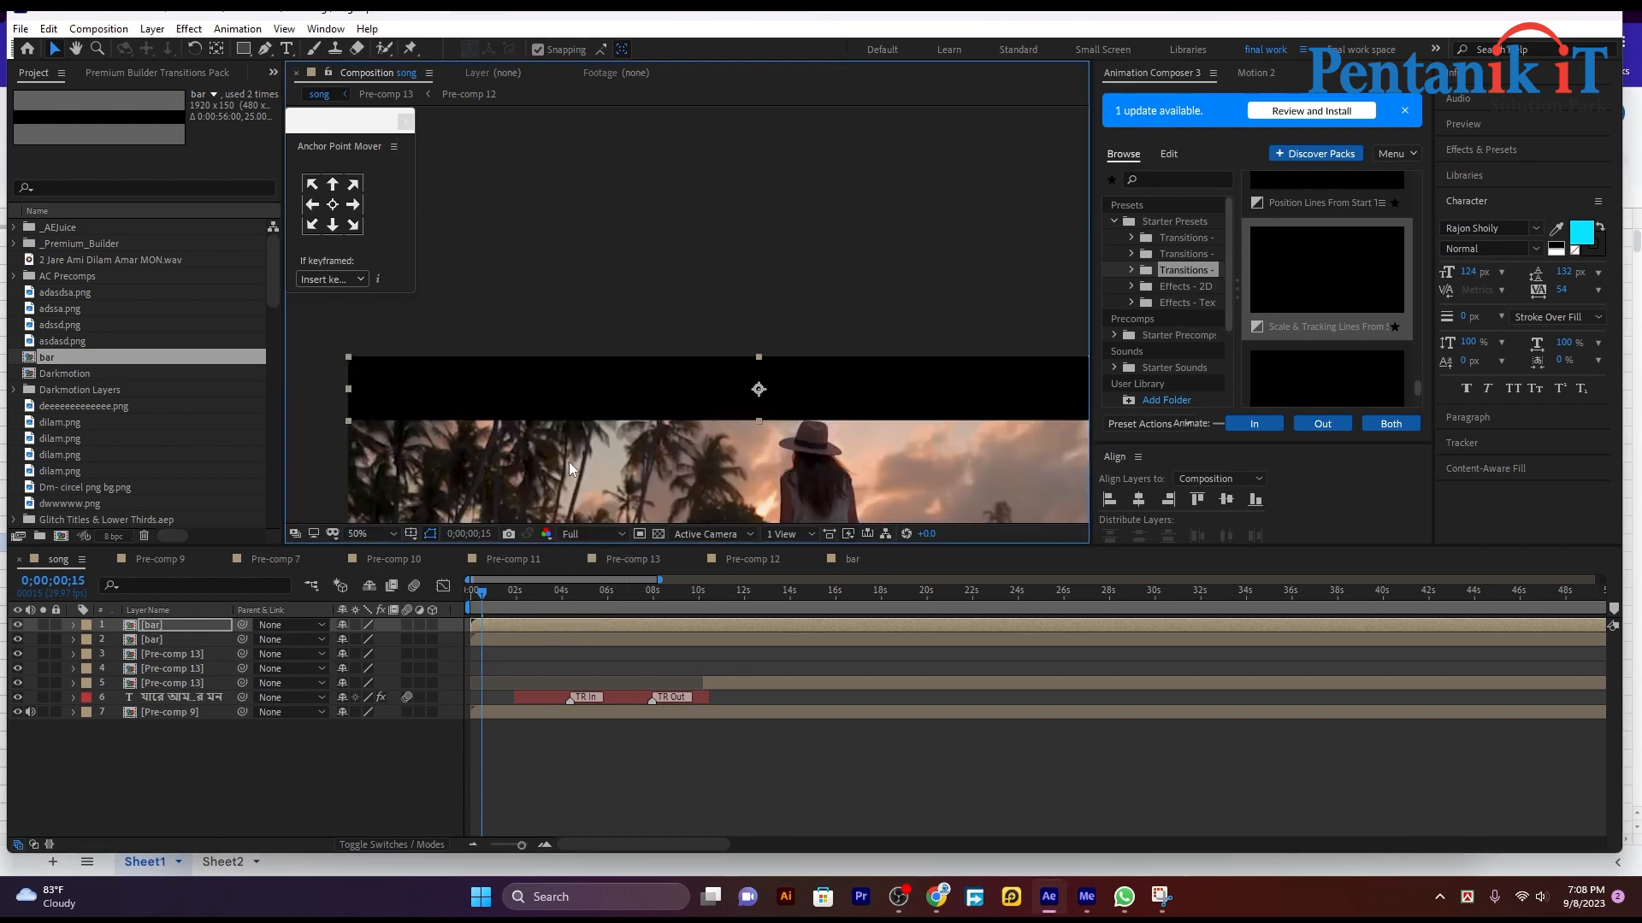
Step: Line up the second bar layer with the lower edge of the song frame
scroll(588, 459, down, 4)
drag(622, 383, 623, 440)
scroll(659, 507, up, 1)
scroll(659, 508, up, 1)
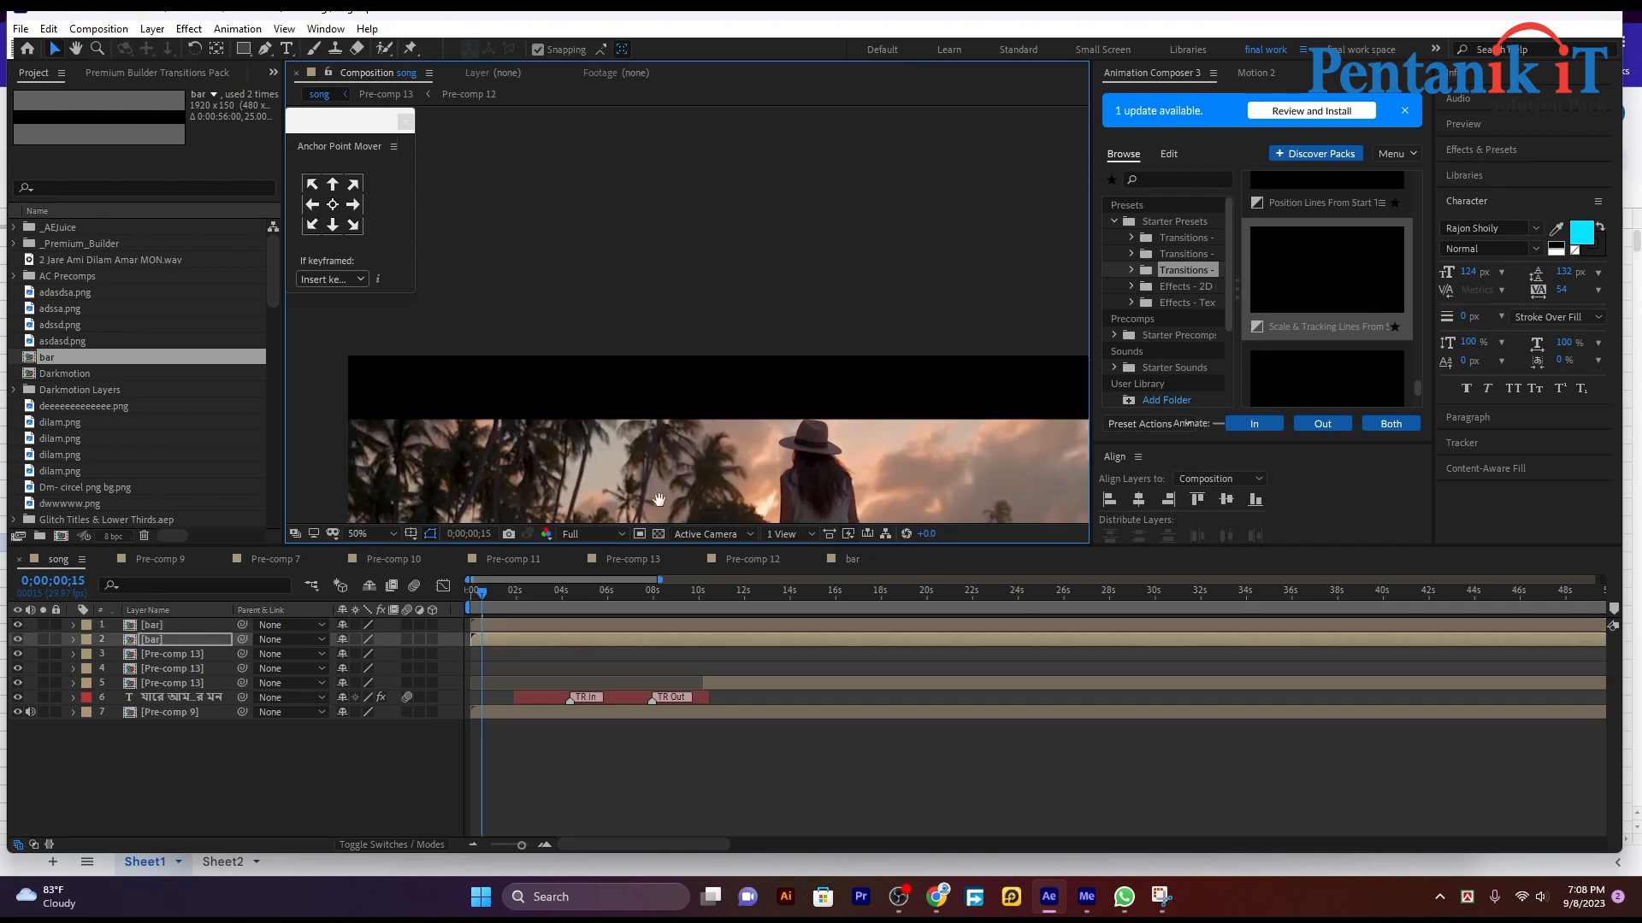
drag(633, 508, 650, 181)
drag(608, 469, 608, 366)
scroll(501, 422, up, 2)
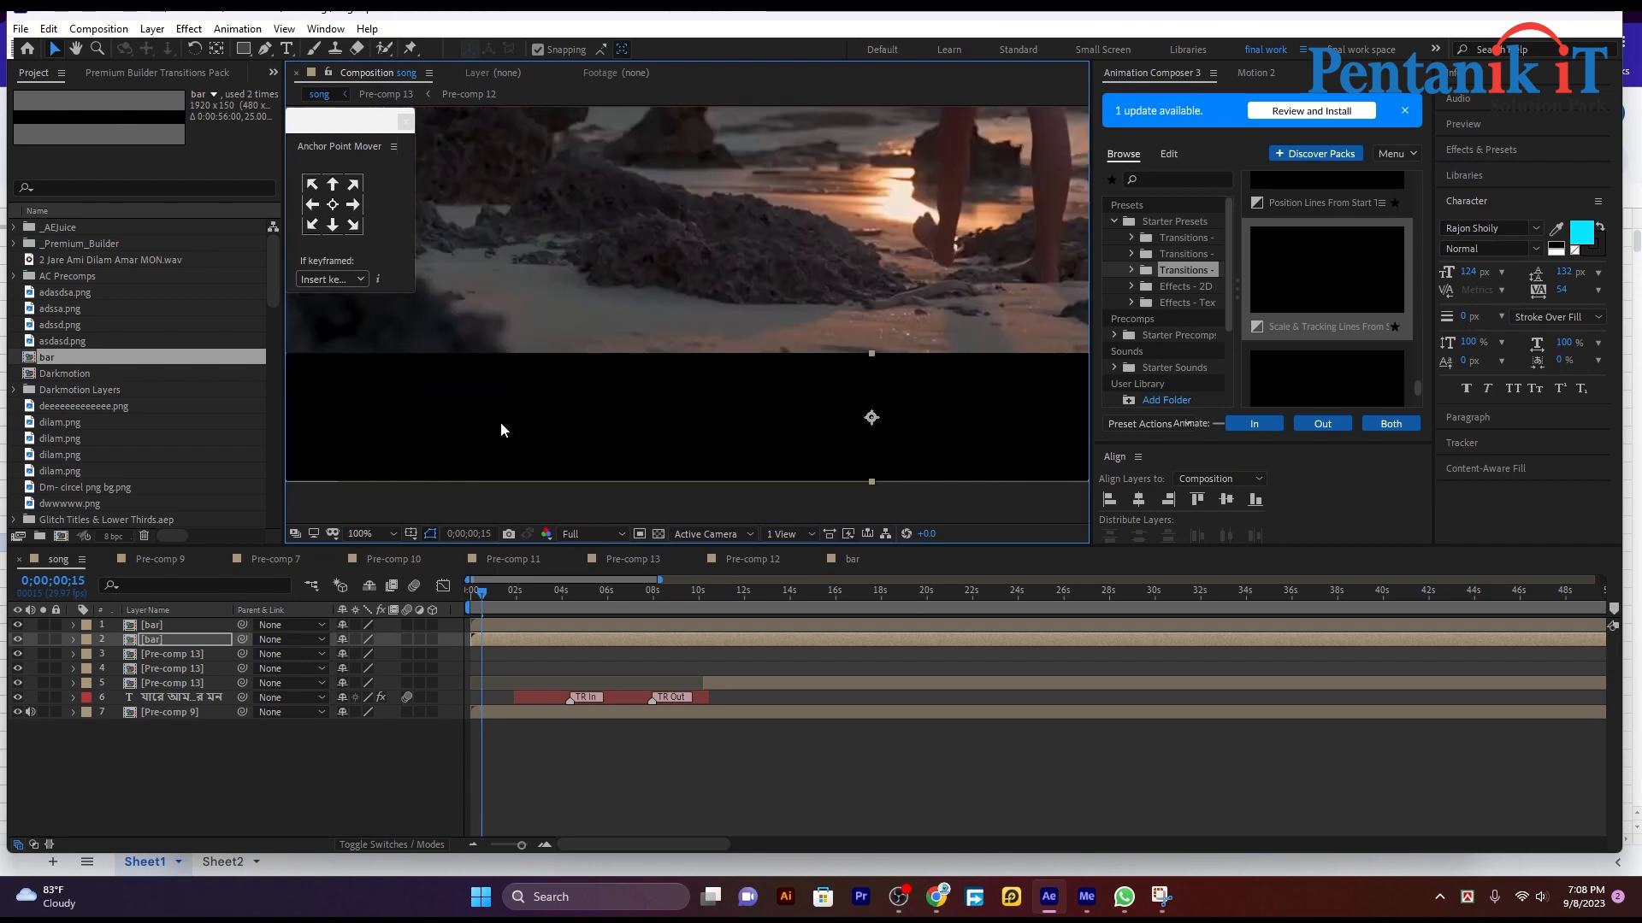
scroll(501, 422, down, 4)
click(501, 423)
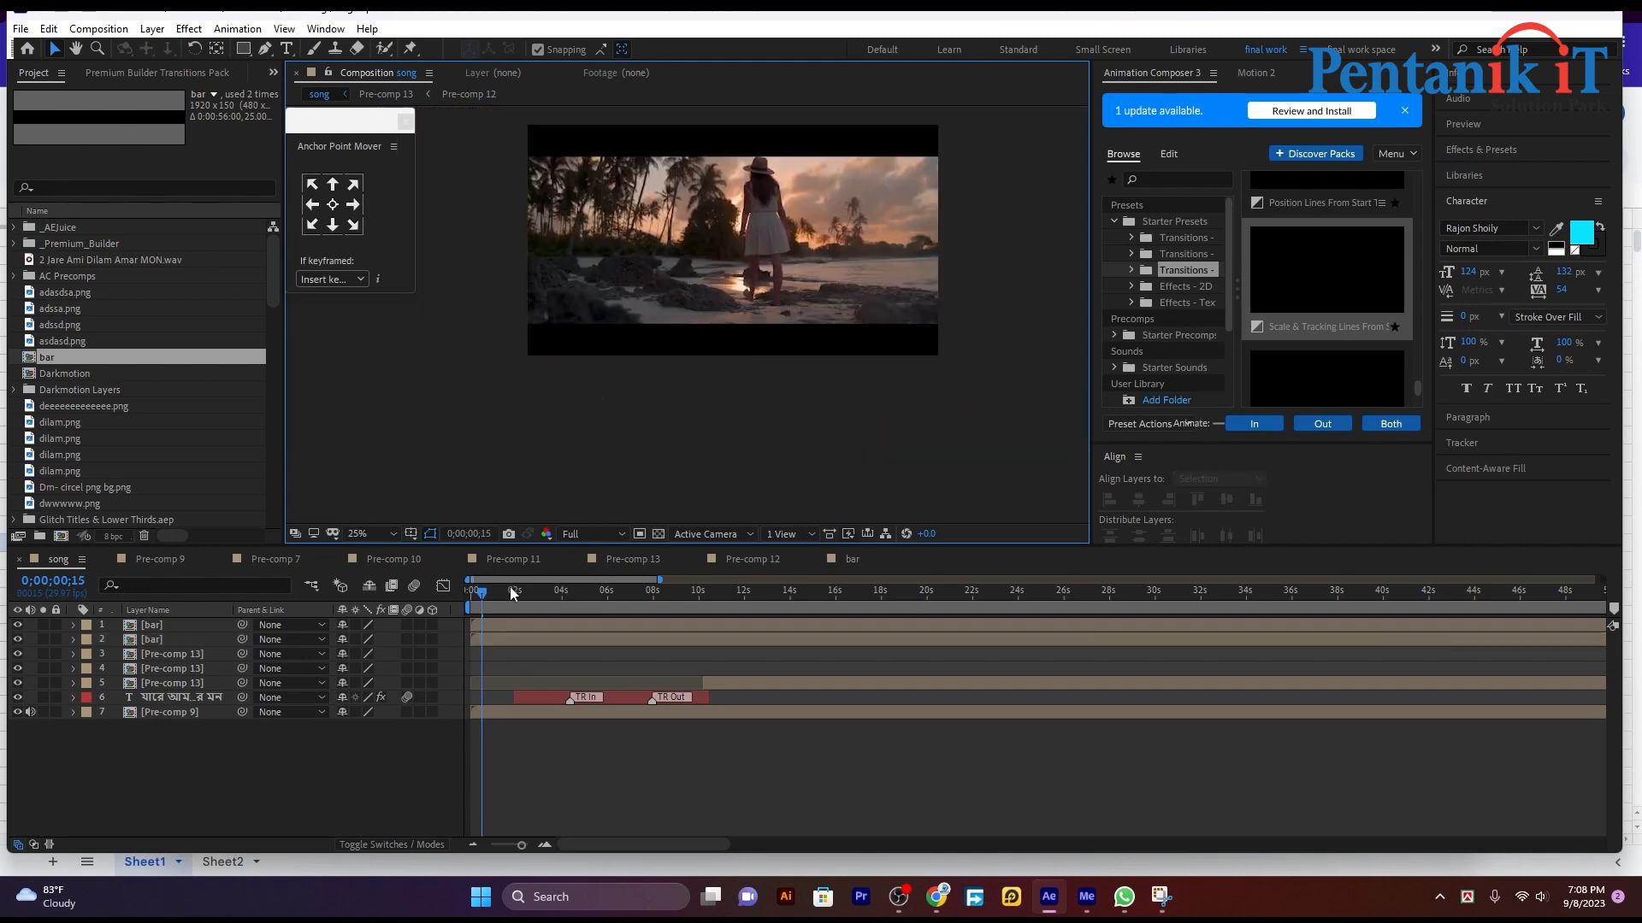
Step: Play the song composition from its start to check the two bars over the footage
drag(491, 603, 251, 691)
key(space)
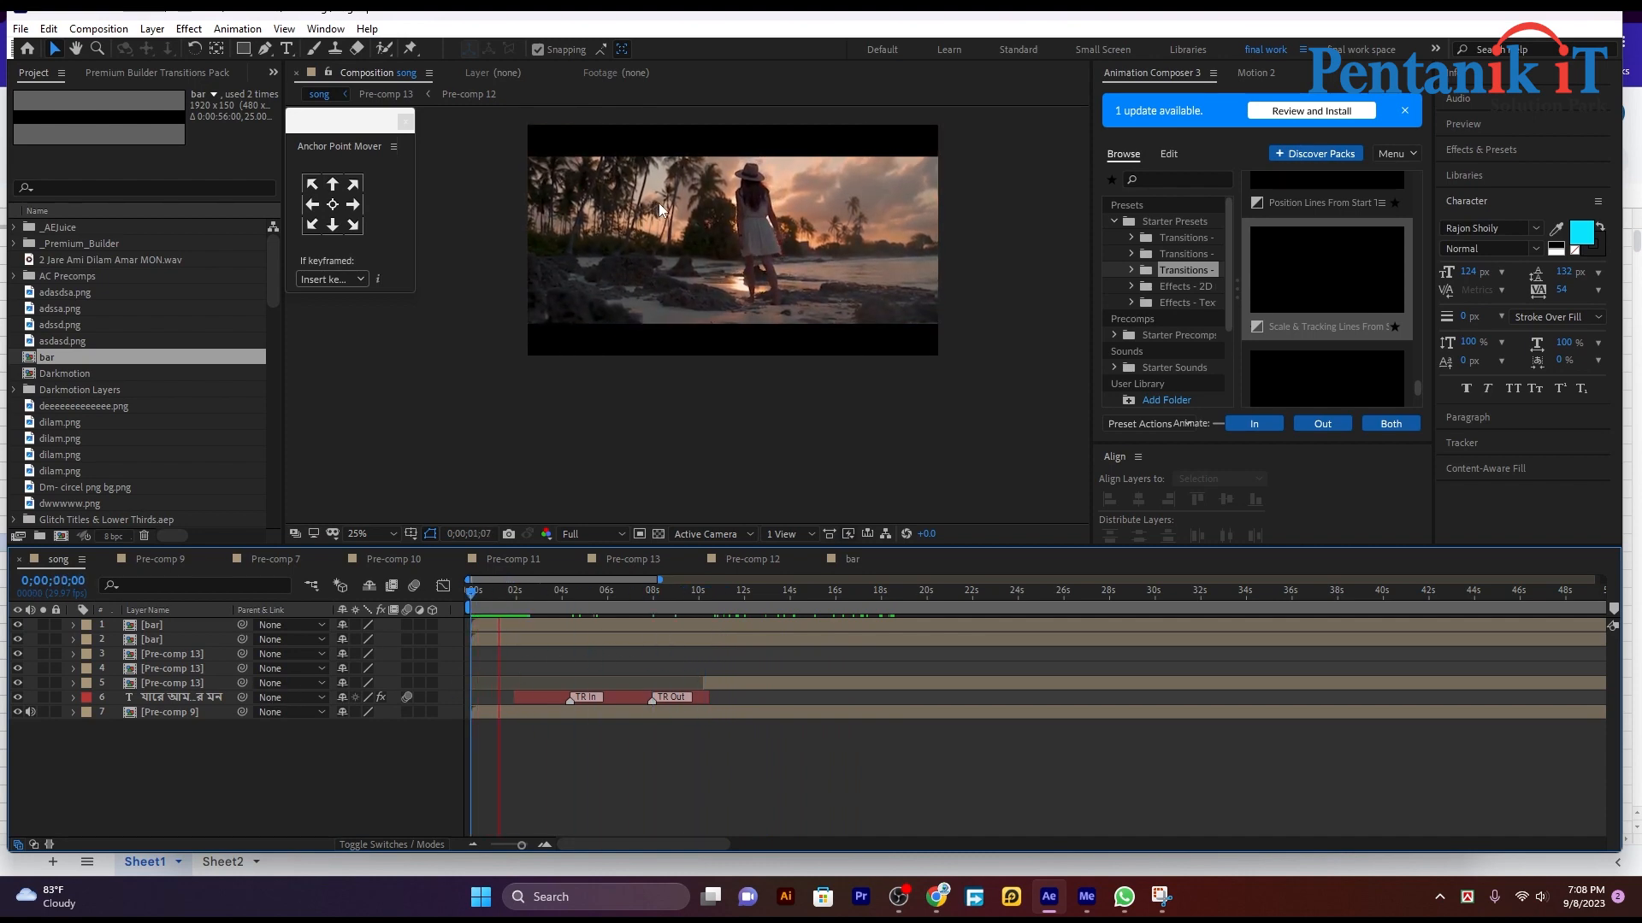
key(space)
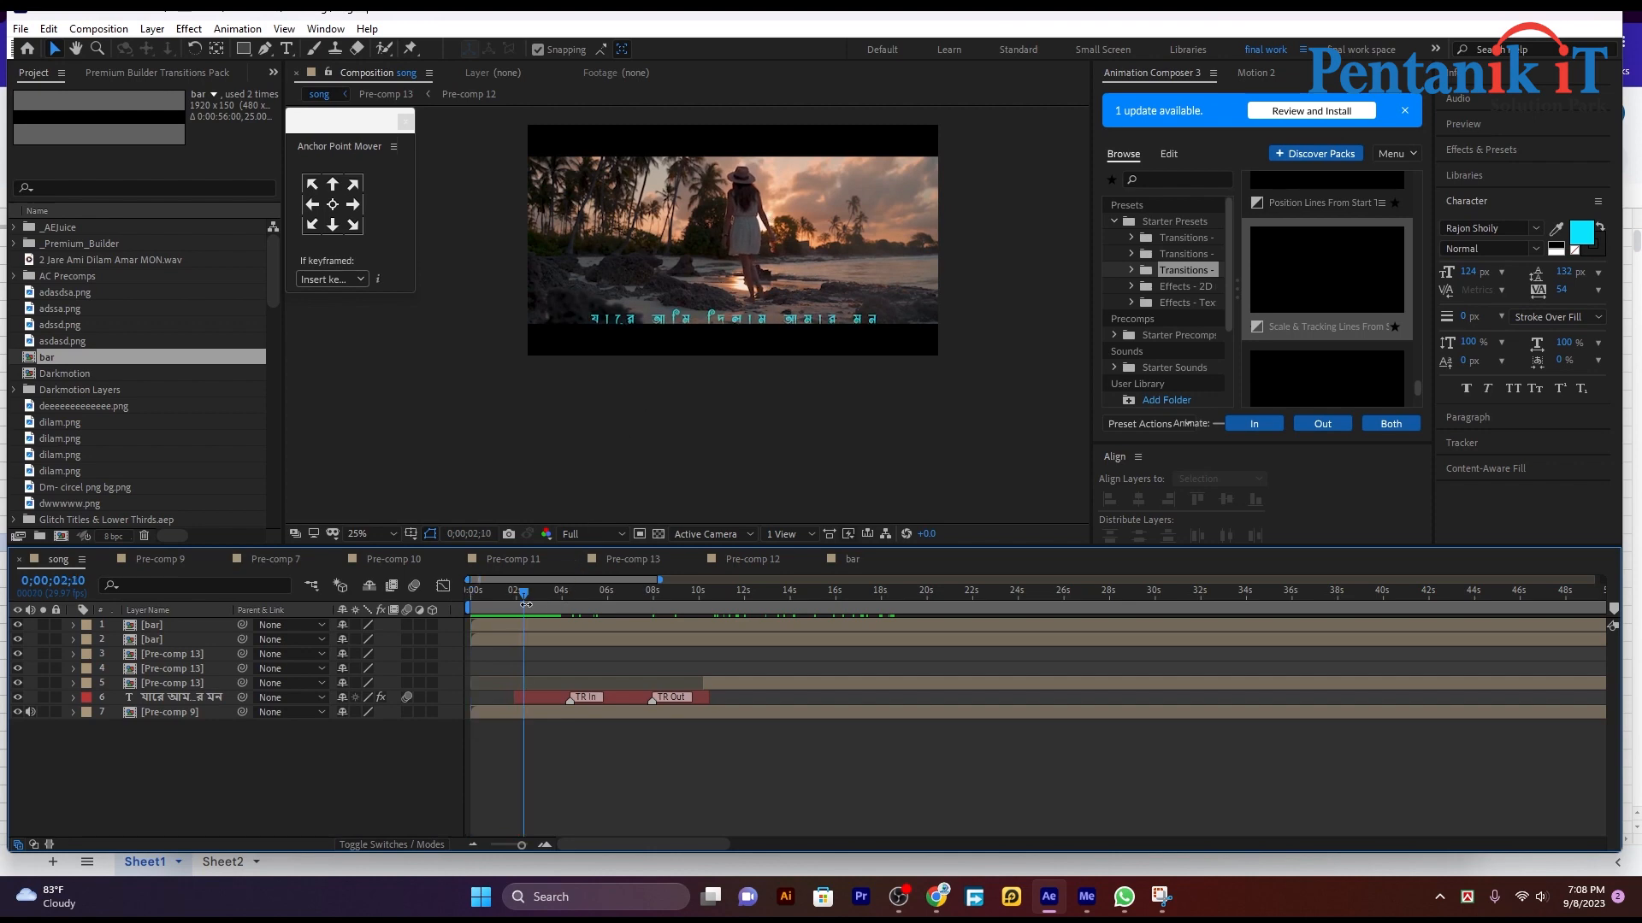
drag(525, 595, 432, 623)
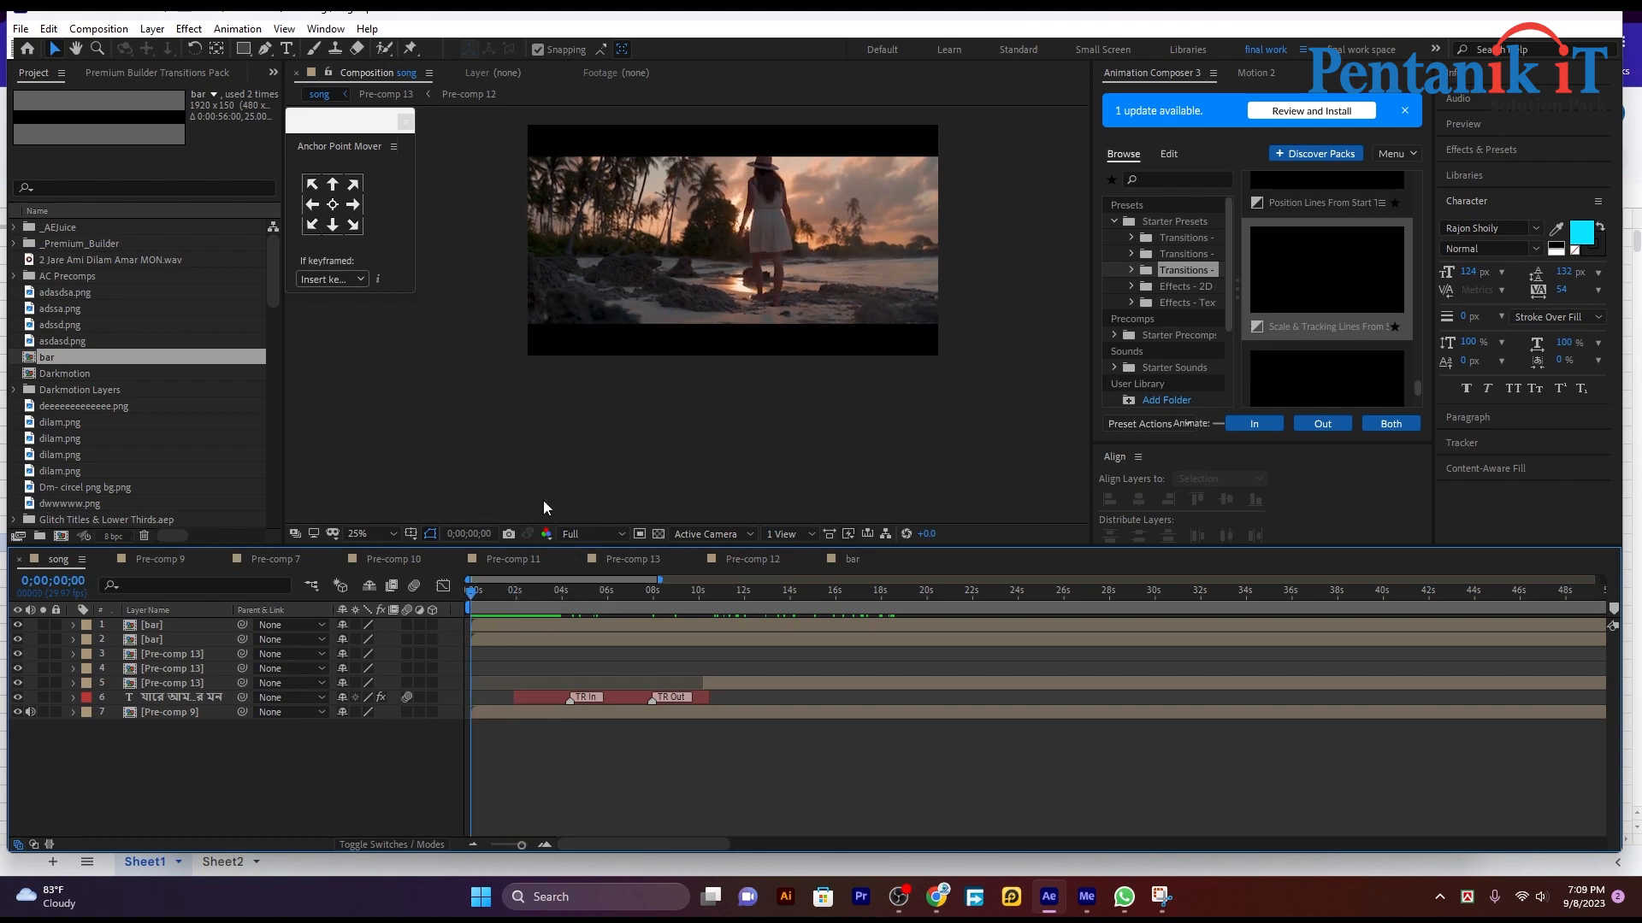
Step: Keyframe the Position of both bar layers at 0;00;01;03
click(744, 341)
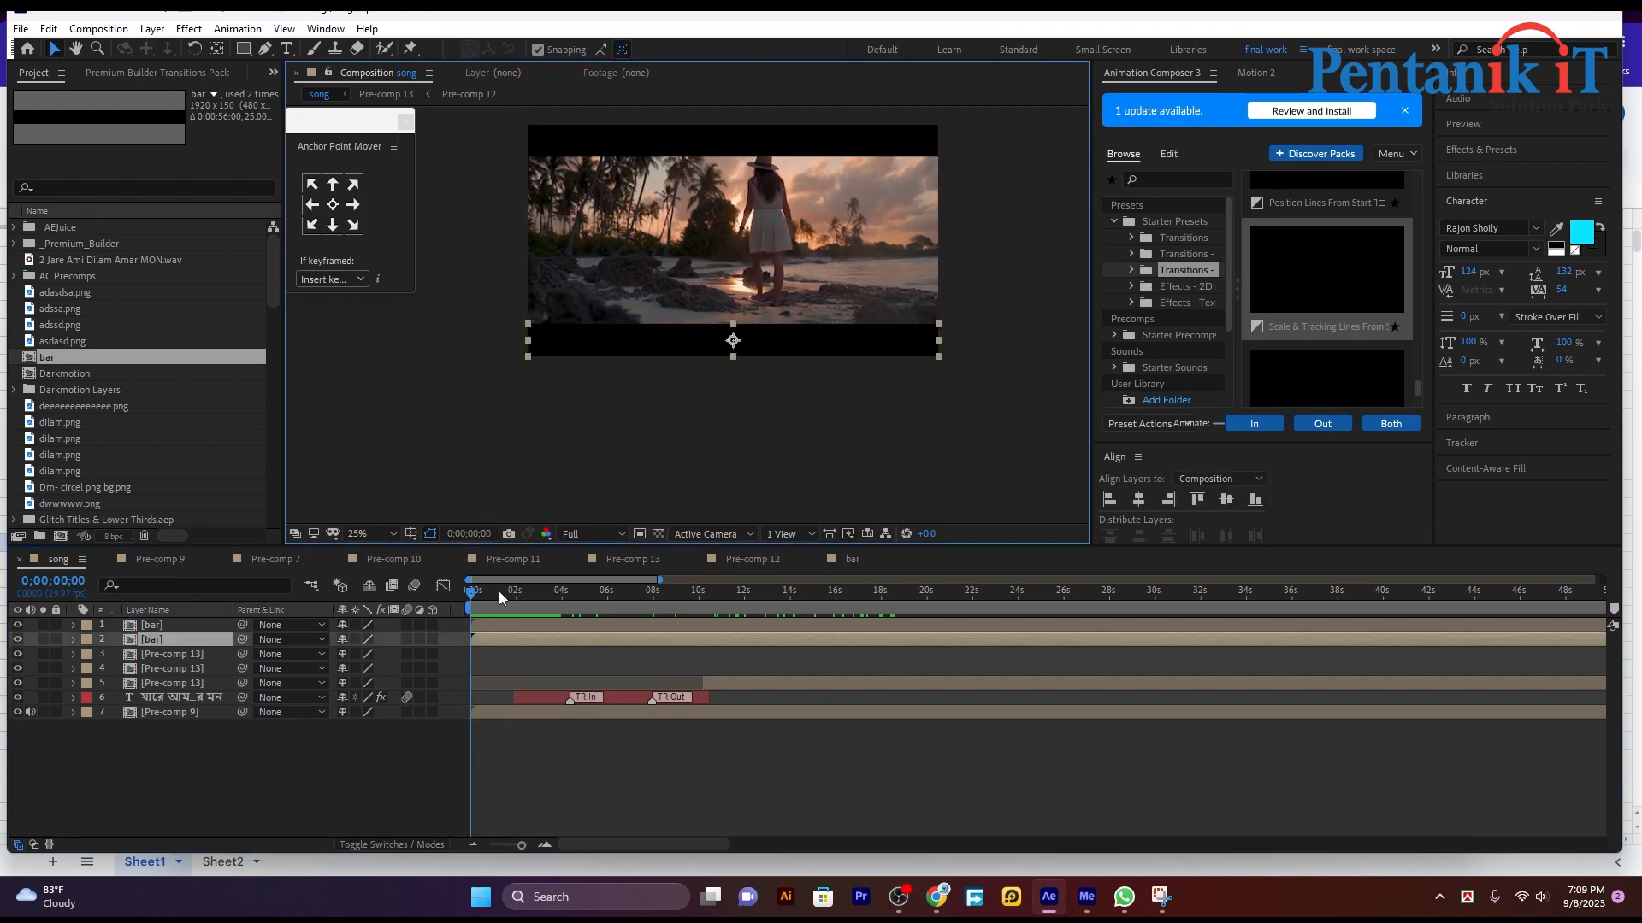
drag(475, 592, 495, 593)
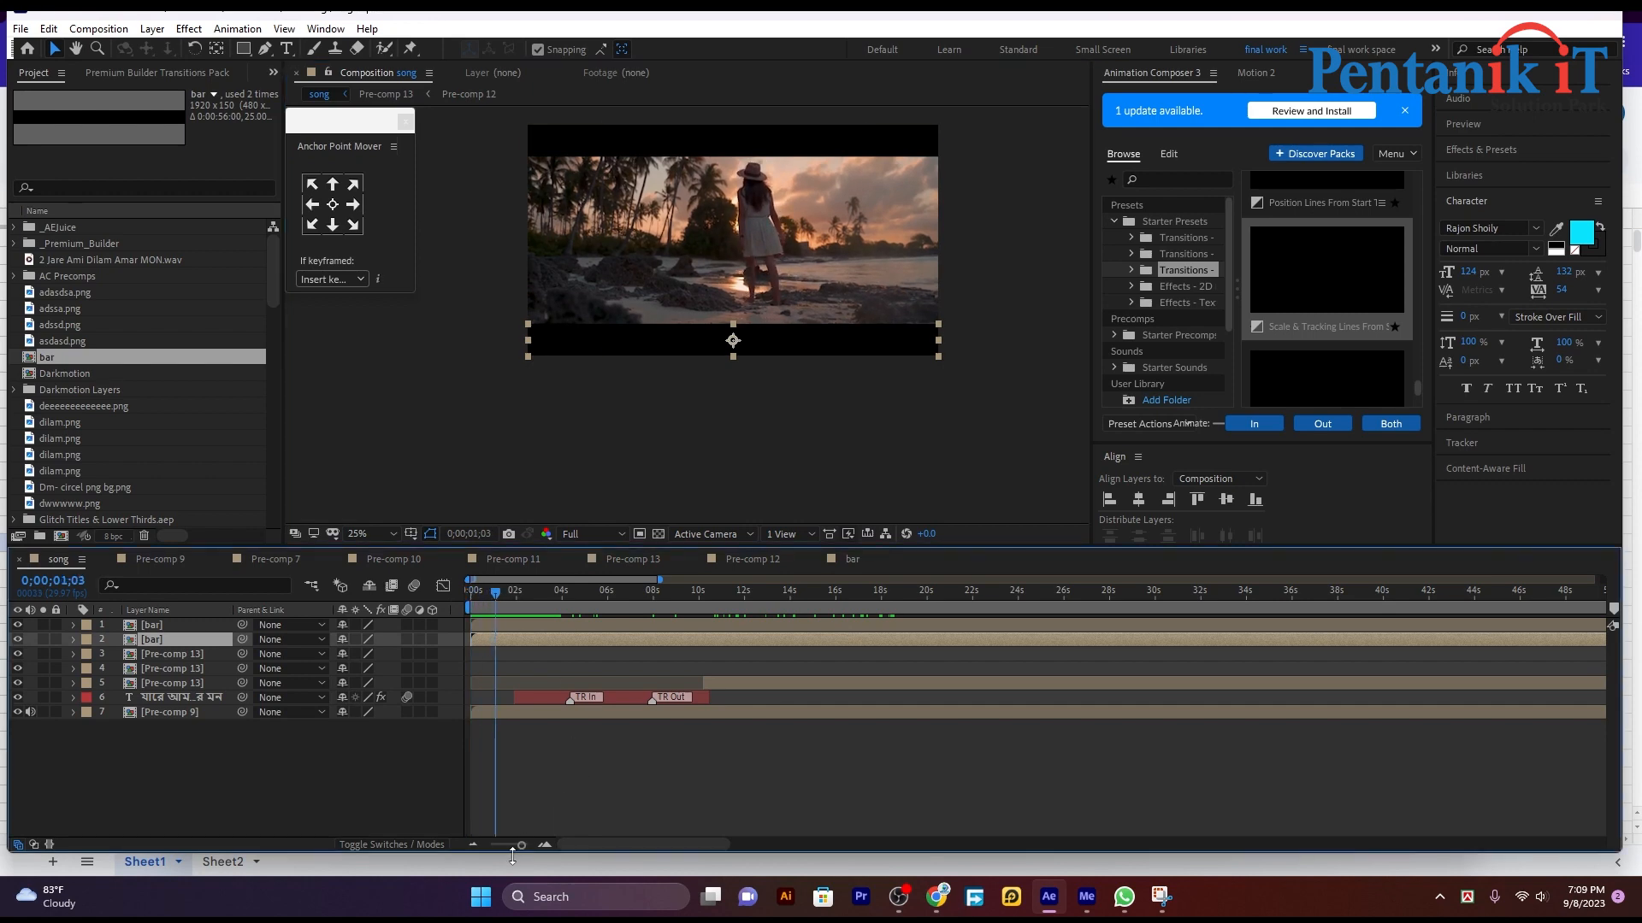
drag(520, 845, 520, 845)
shift+click(518, 623)
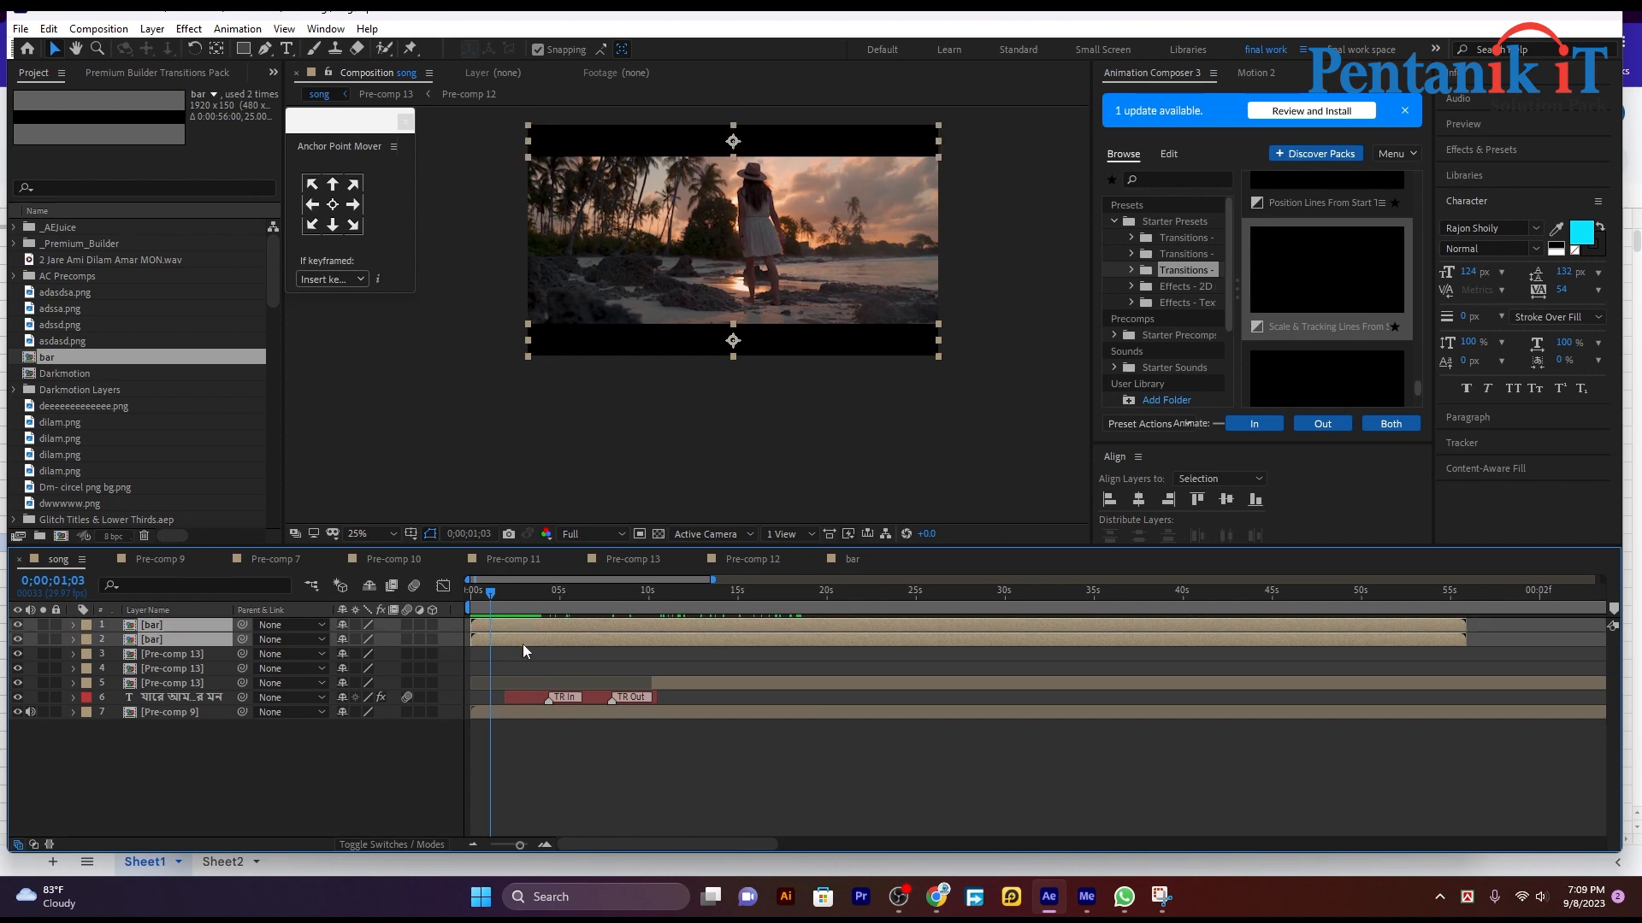
key(p)
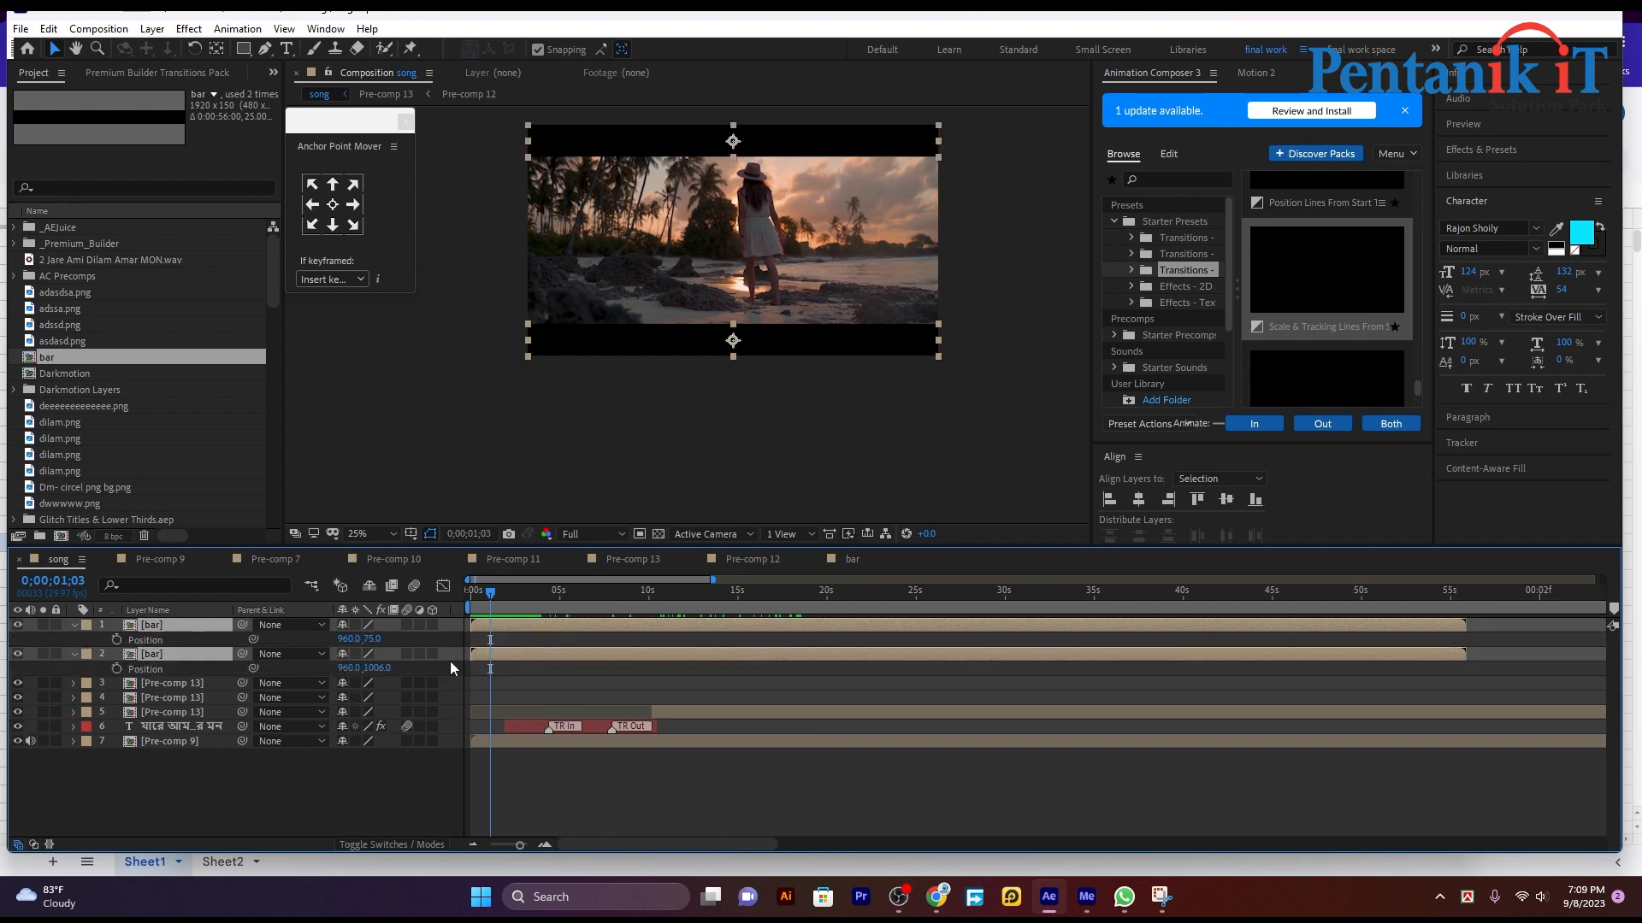
click(116, 639)
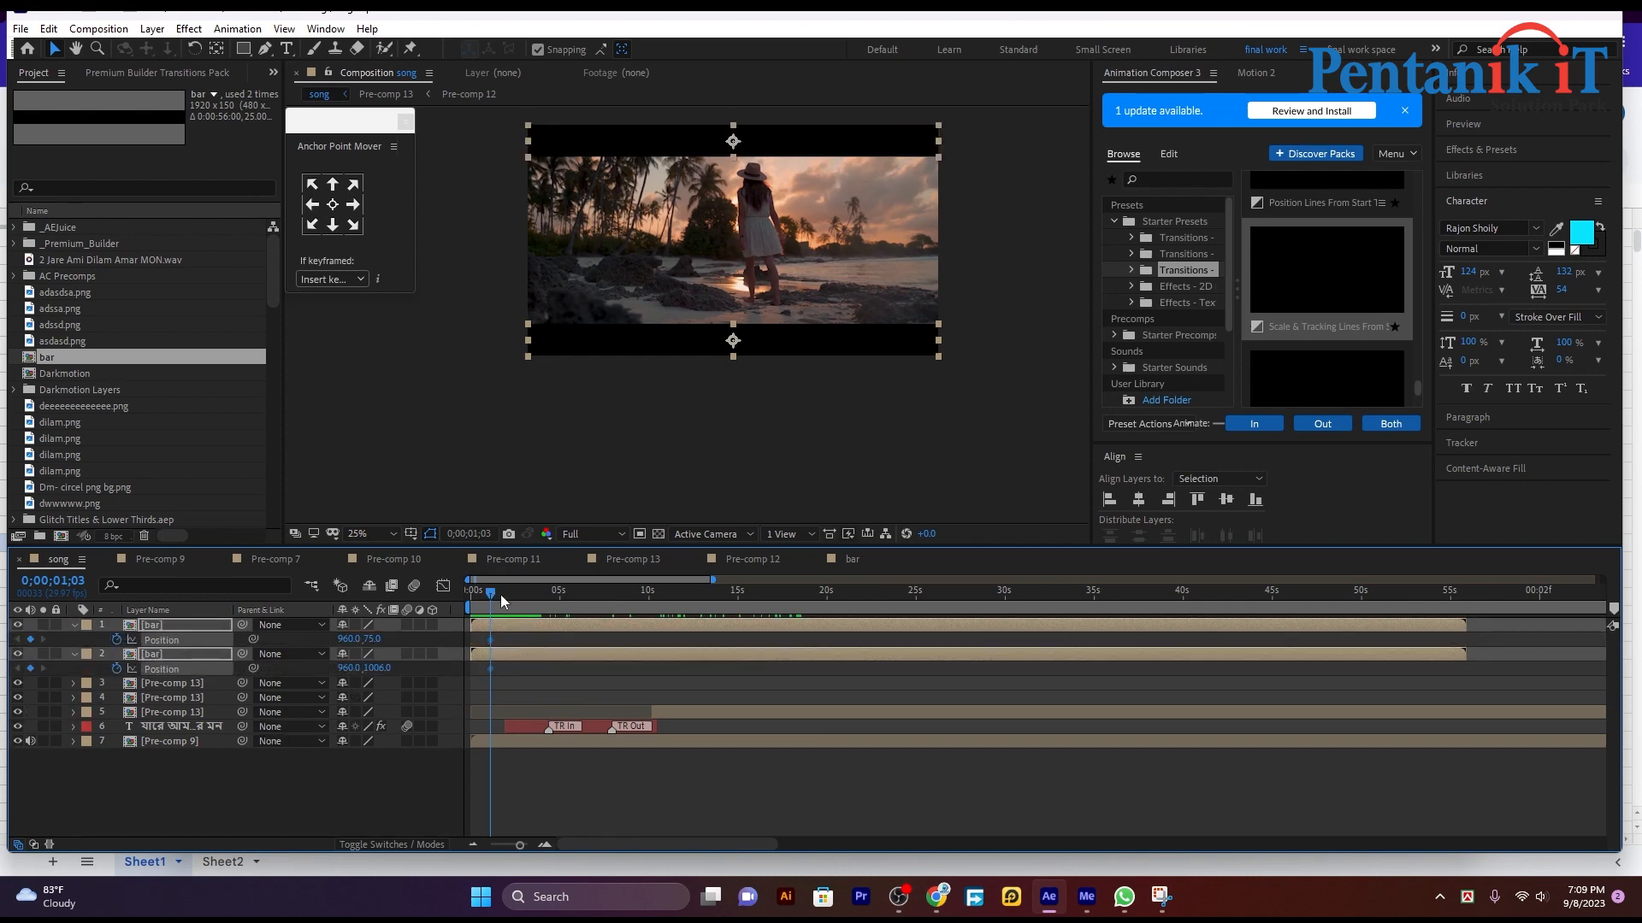
Step: At 0;00;00;20, move the lower bar just below the frame to position 960, 1170
drag(503, 601, 484, 594)
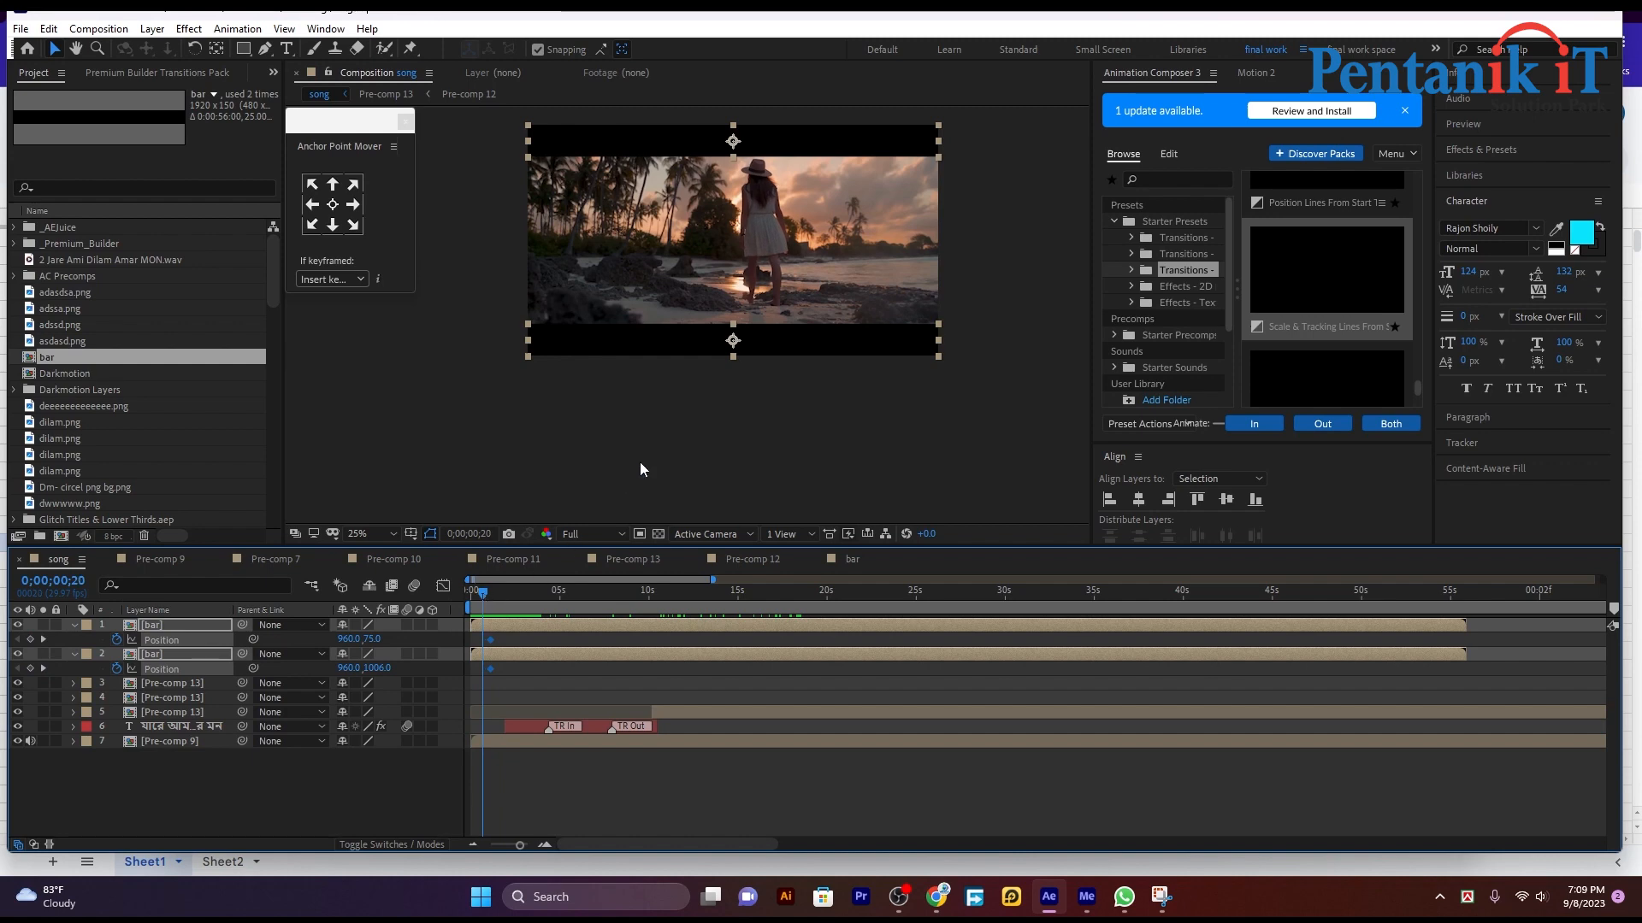
click(681, 354)
drag(681, 384, 684, 399)
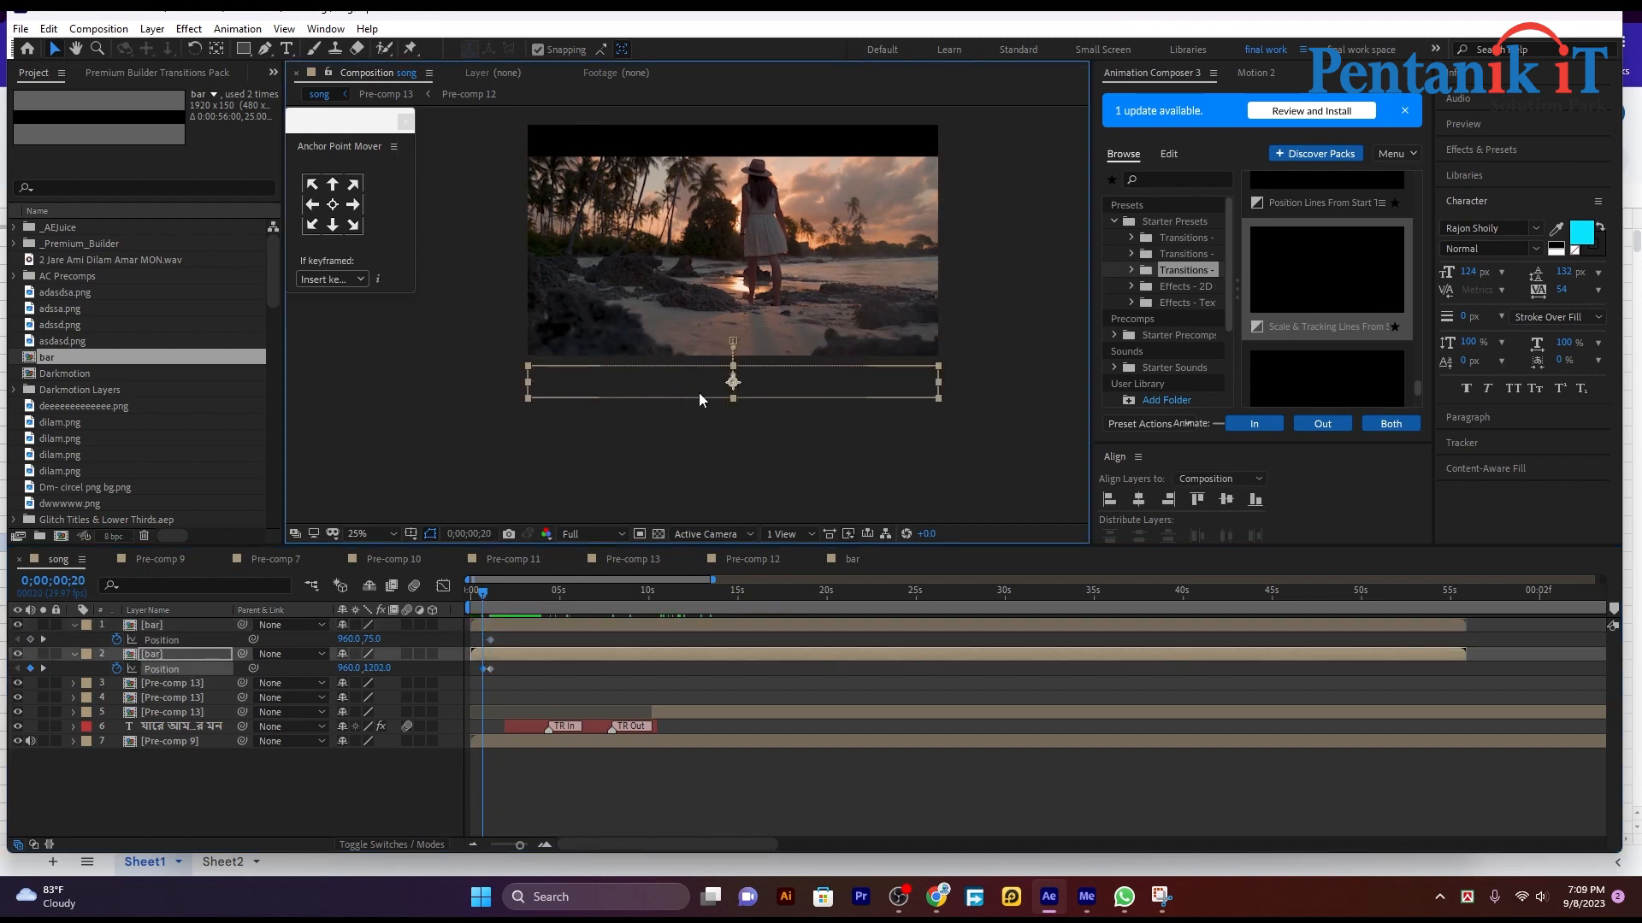
key(shift+Up)
key(shift+Up)
key(shift+Up)
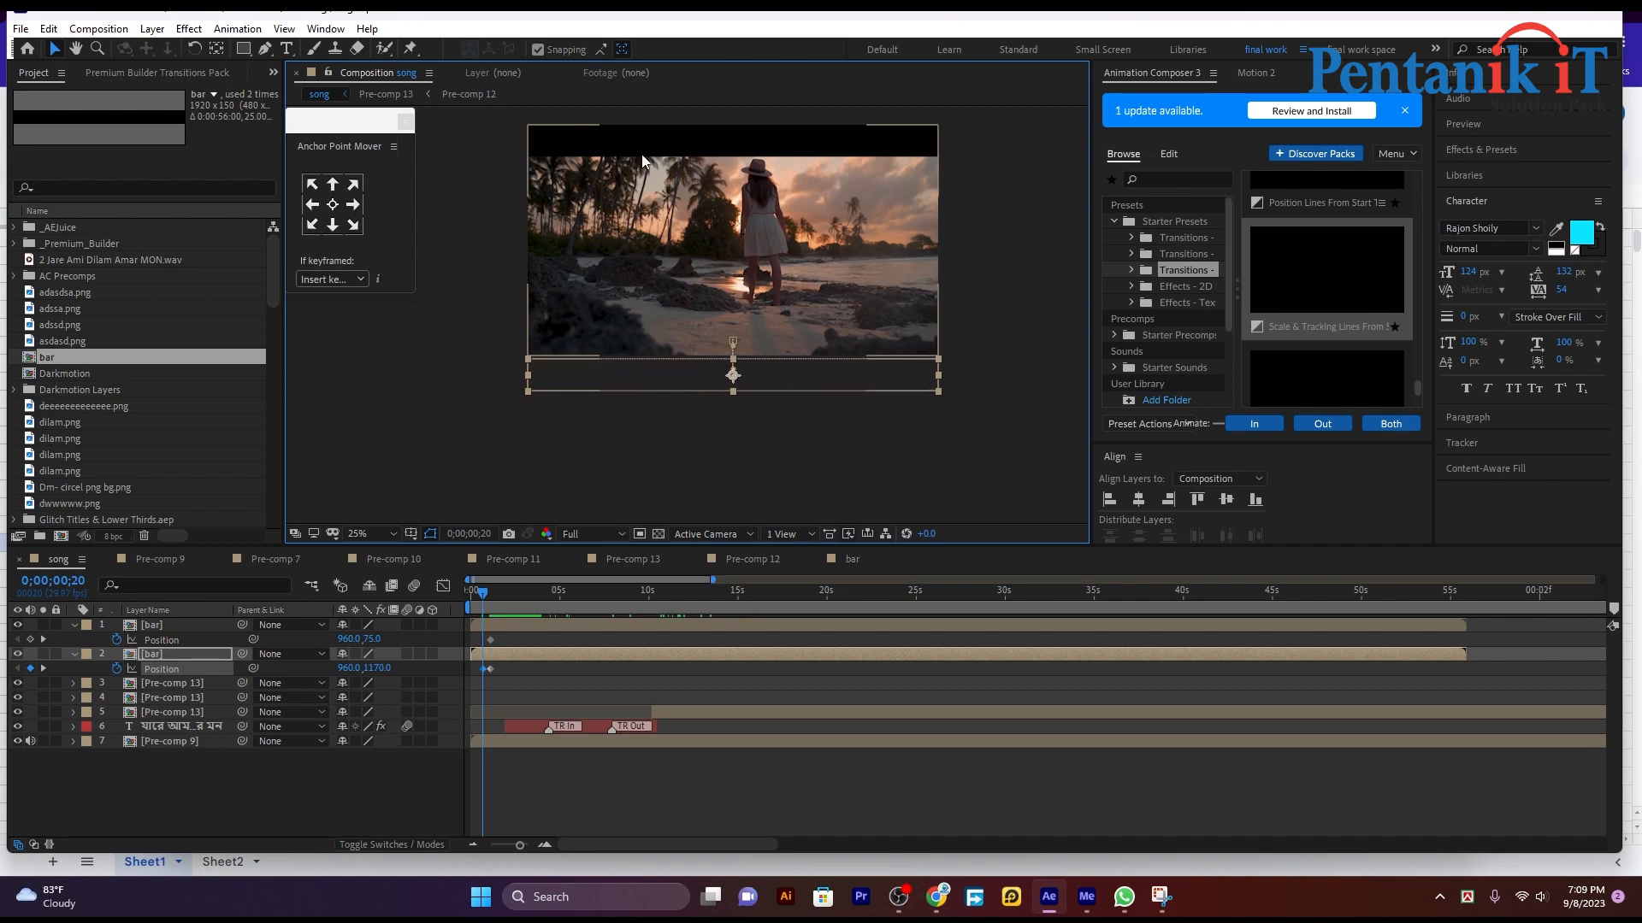
Step: At 0;00;00;20, move the upper bar just above the frame to position 960, -81
click(643, 128)
key(shift+Up)
key(shift+Up)
key(shift+Up)
key(shift+Up)
key(shift+Up)
key(shift+Up)
key(shift+Up)
key(shift+Up)
key(shift+Up)
key(shift+Up)
key(shift+Up)
key(shift+Up)
key(shift+Up)
key(shift+Up)
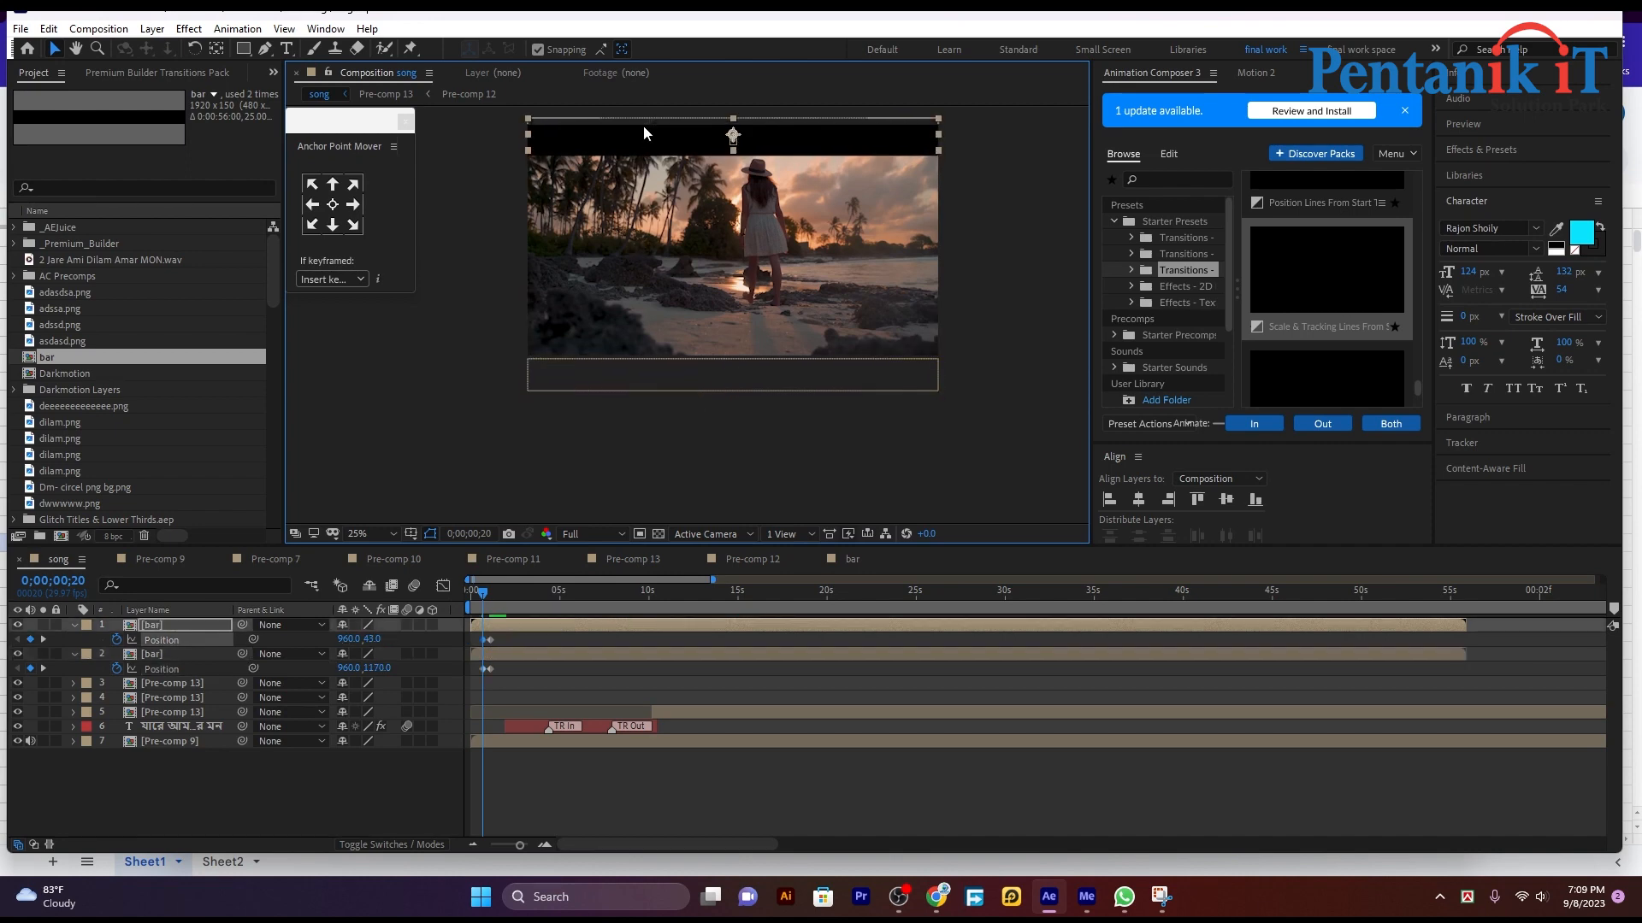
key(shift+Up)
key(Up)
key(Up)
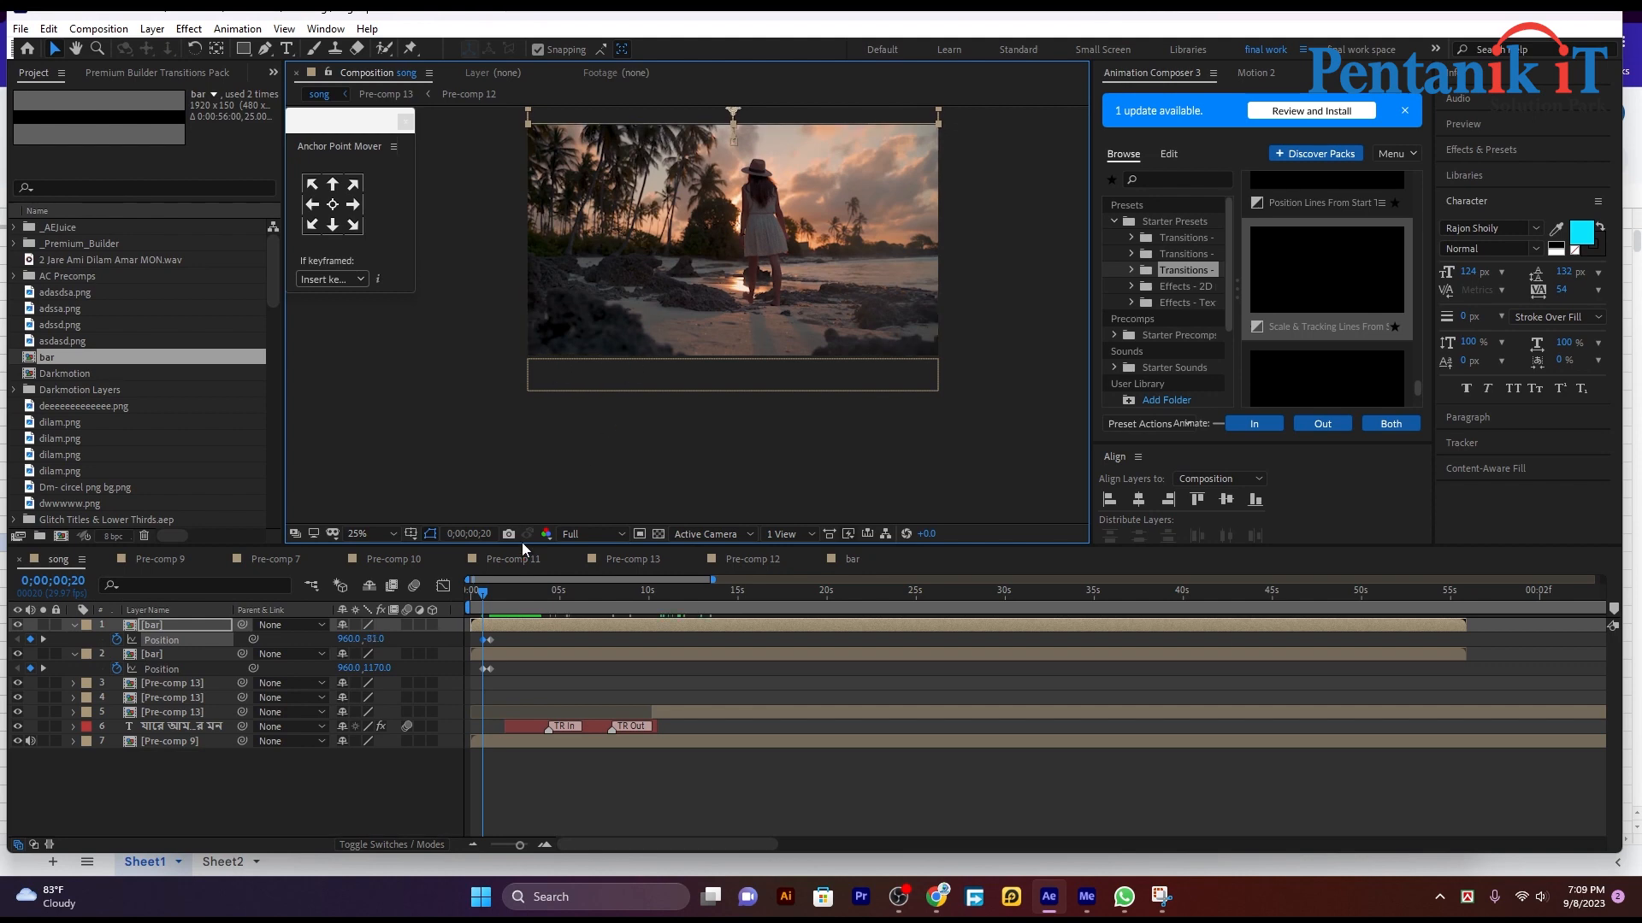
Step: Play the song composition from its start to check how the bars slide into the frame
drag(479, 599, 458, 600)
key(space)
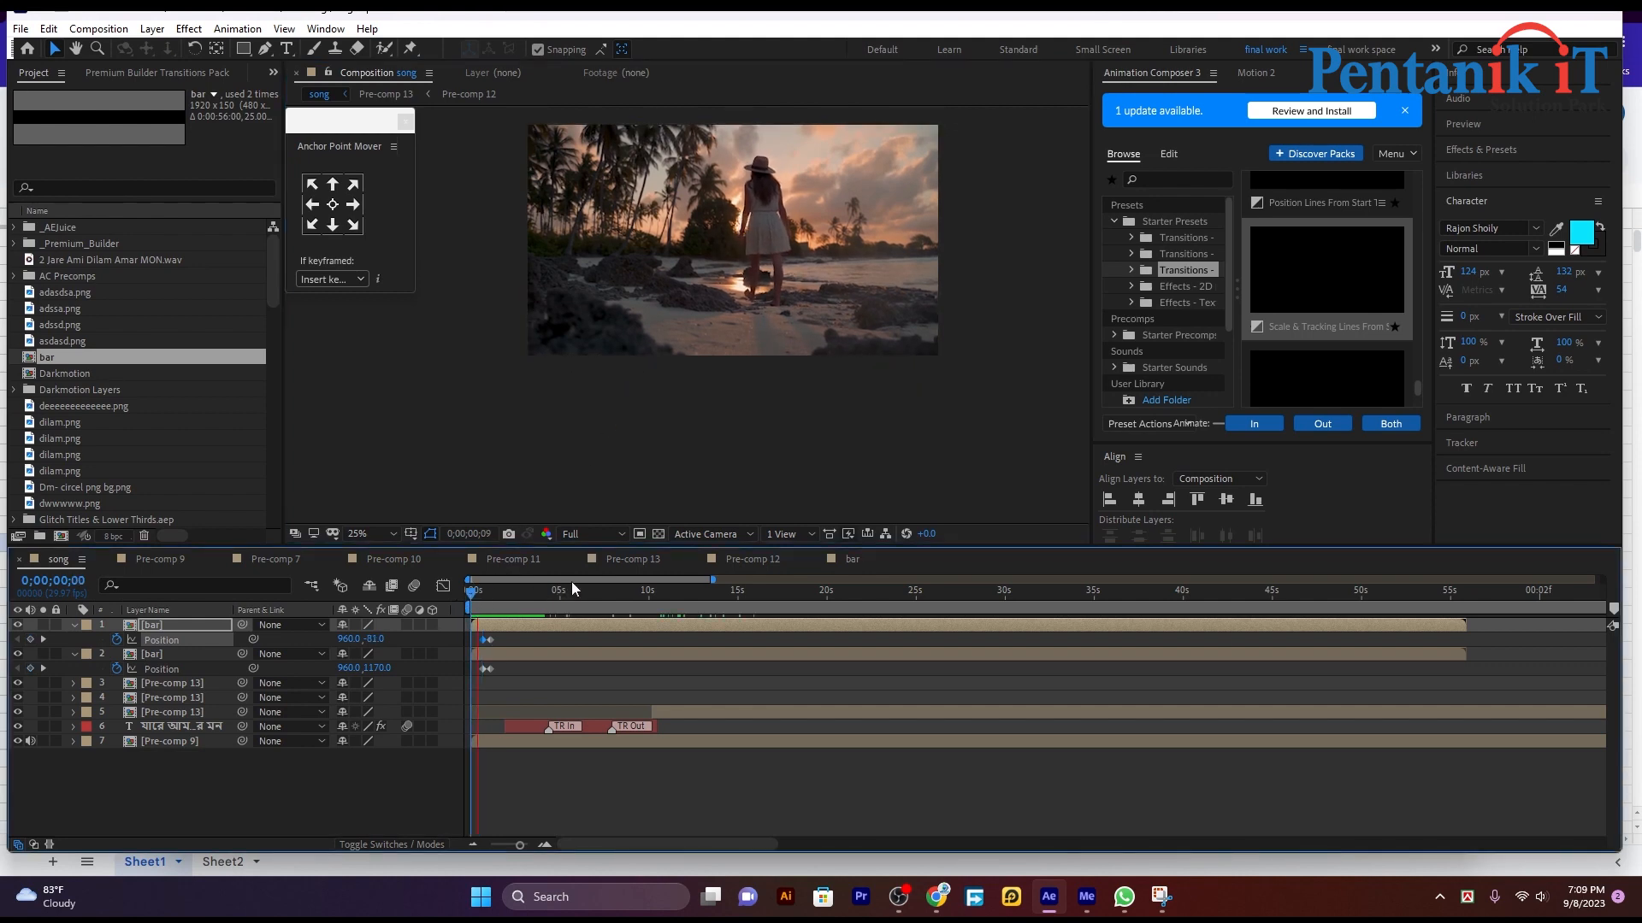
drag(501, 591, 485, 597)
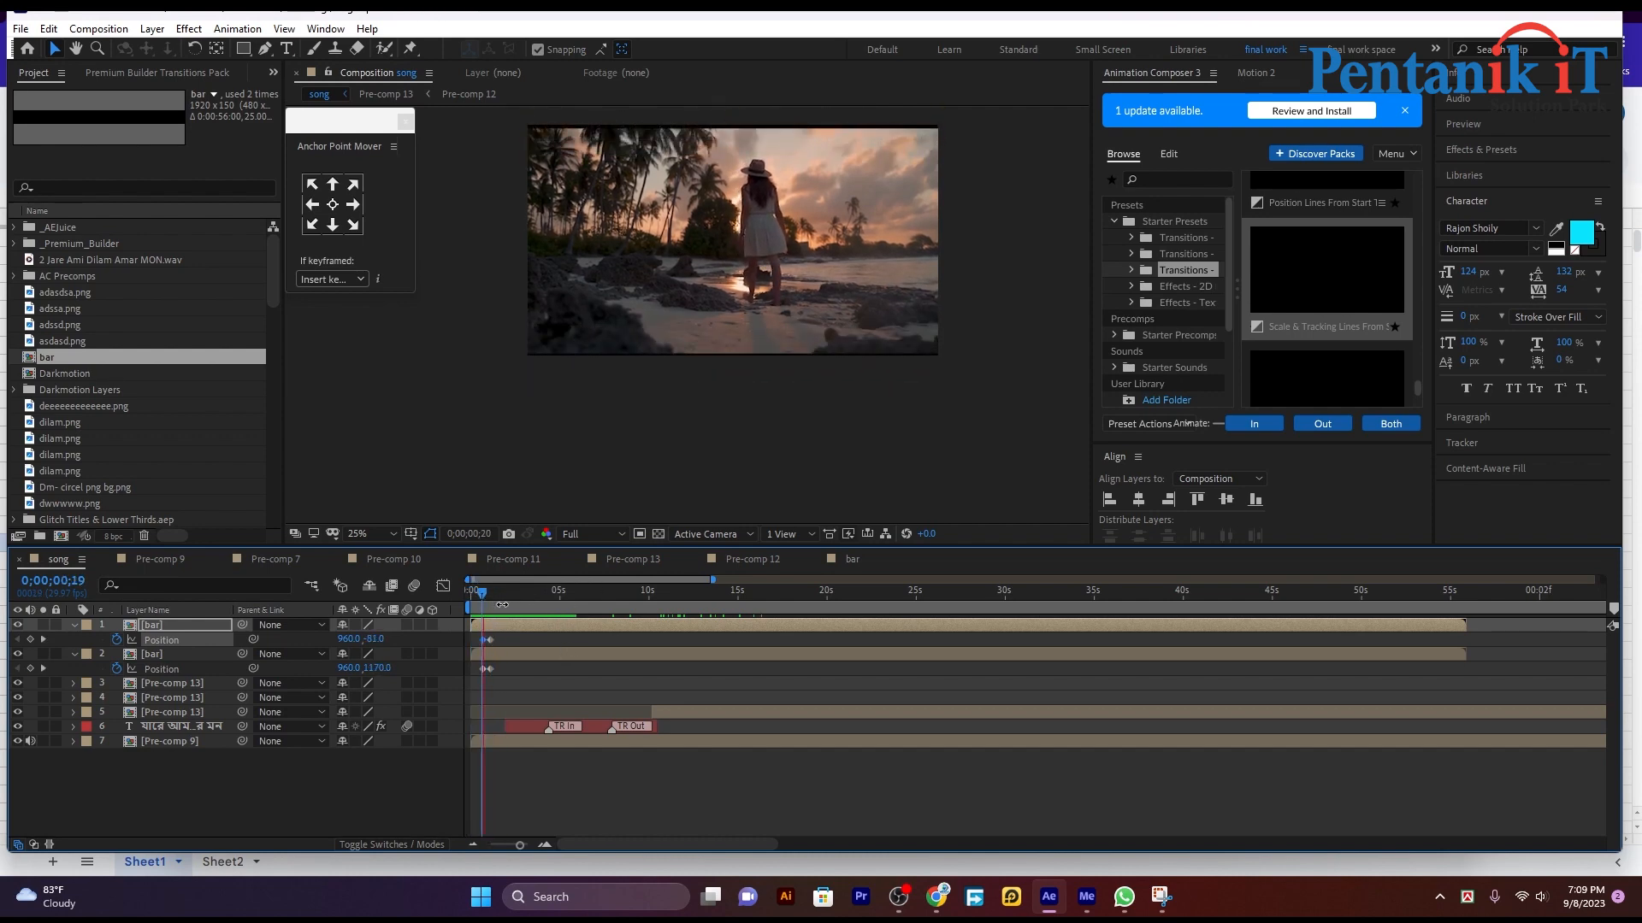
click(502, 605)
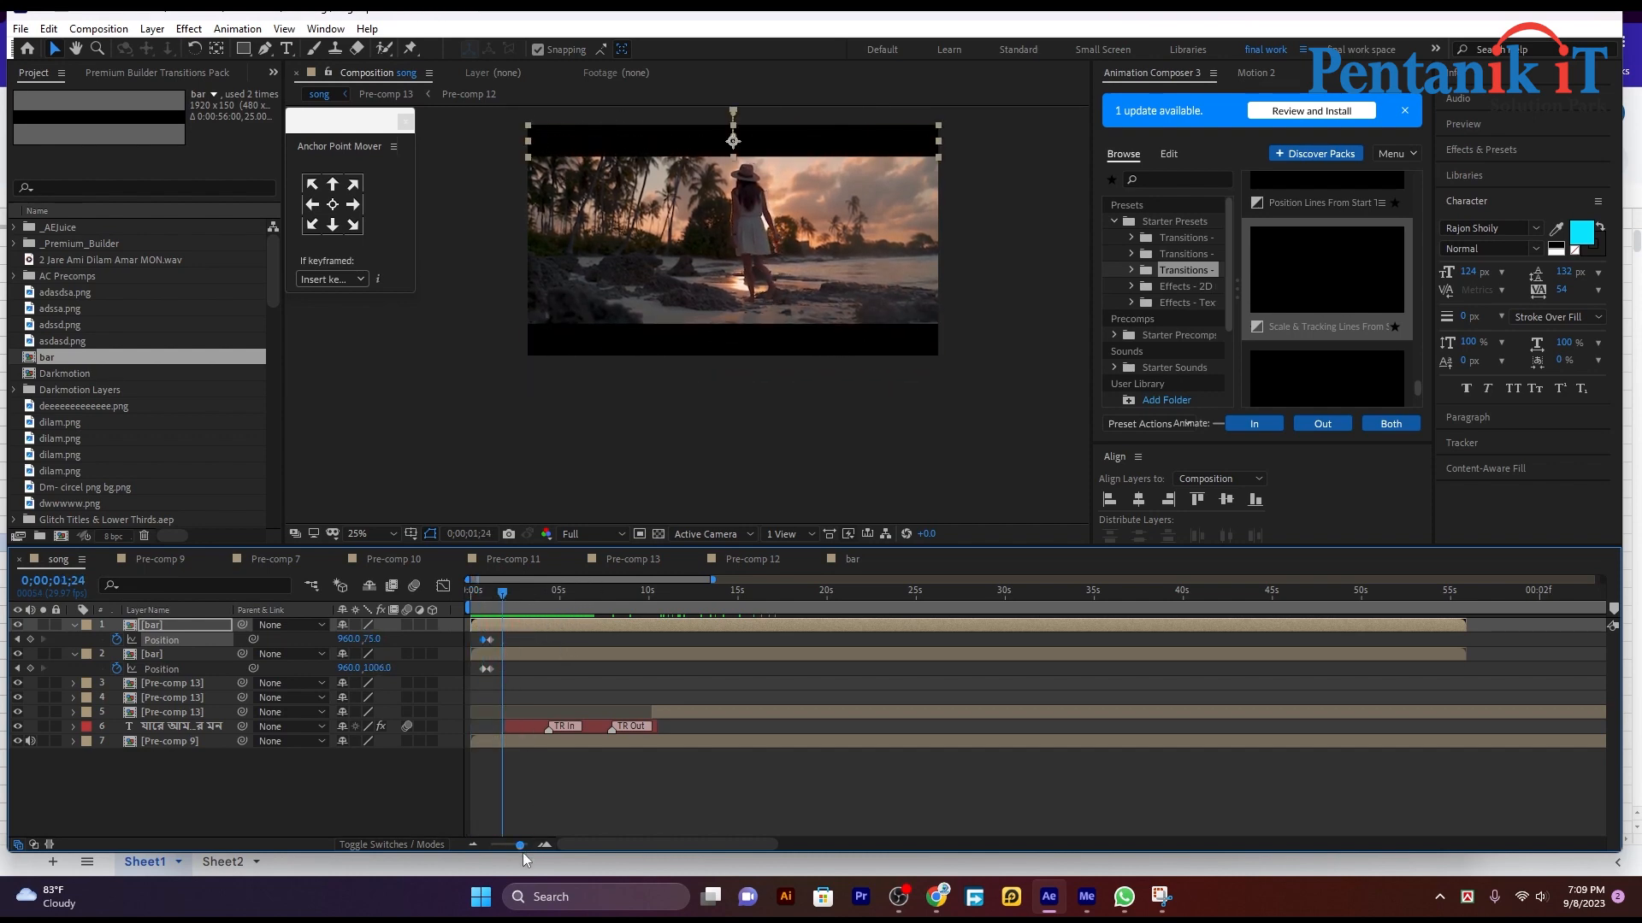
drag(521, 847, 525, 846)
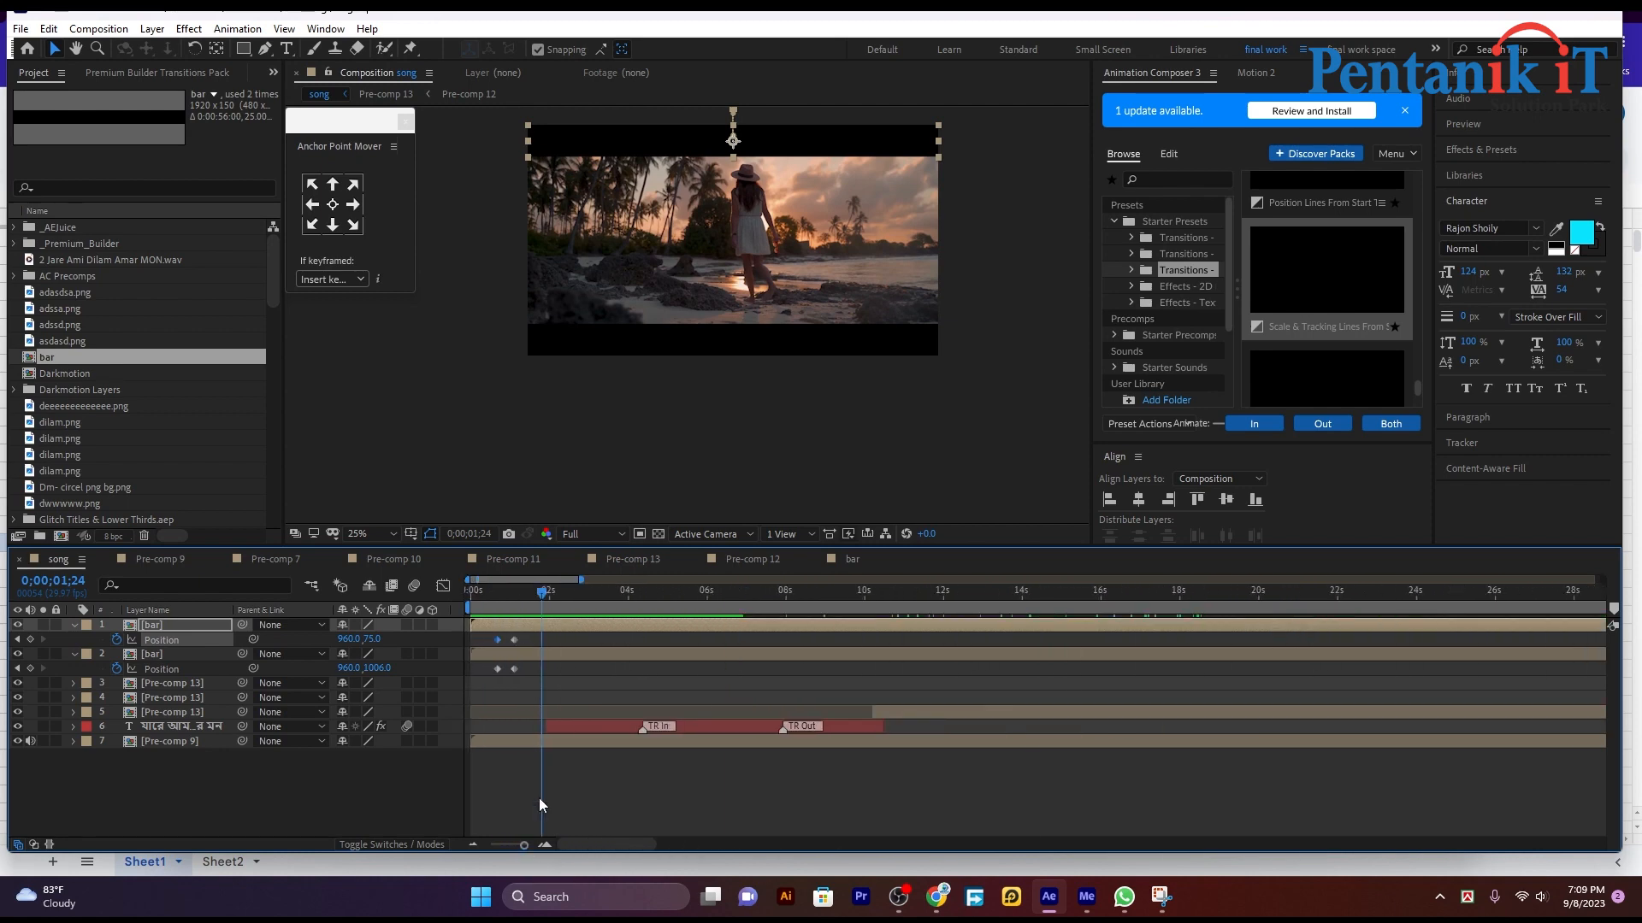
mouse_move(546, 603)
mouse_down()
mouse_move(492, 605)
mouse_move(530, 603)
mouse_up()
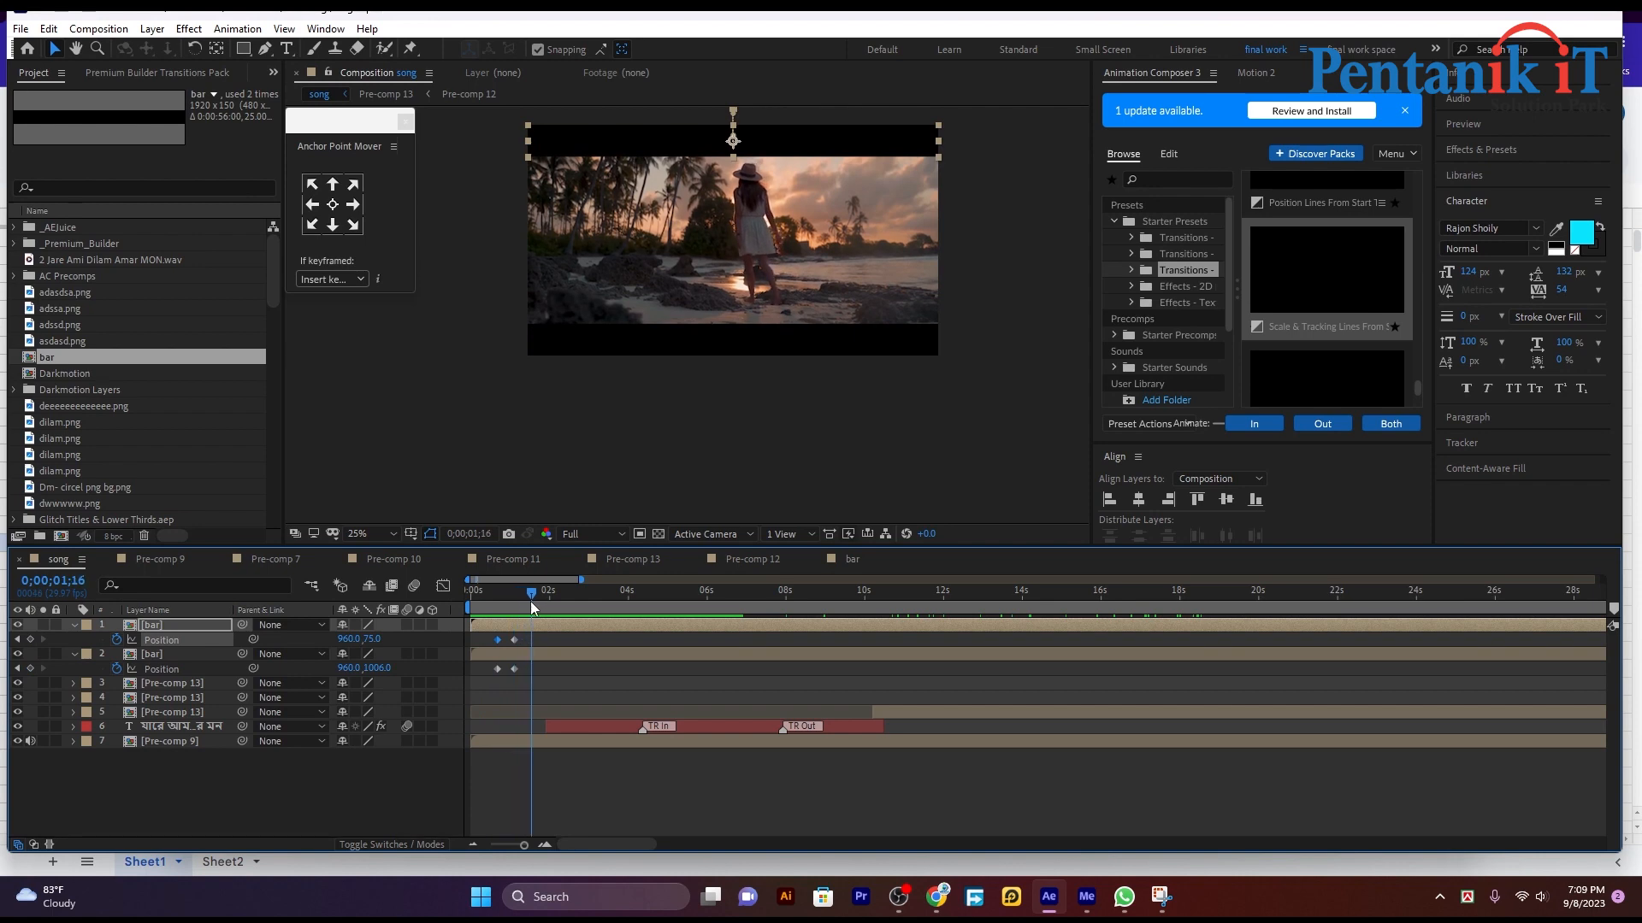
mouse_move(530, 602)
mouse_down()
mouse_move(492, 618)
mouse_move(530, 604)
mouse_up()
click(648, 351)
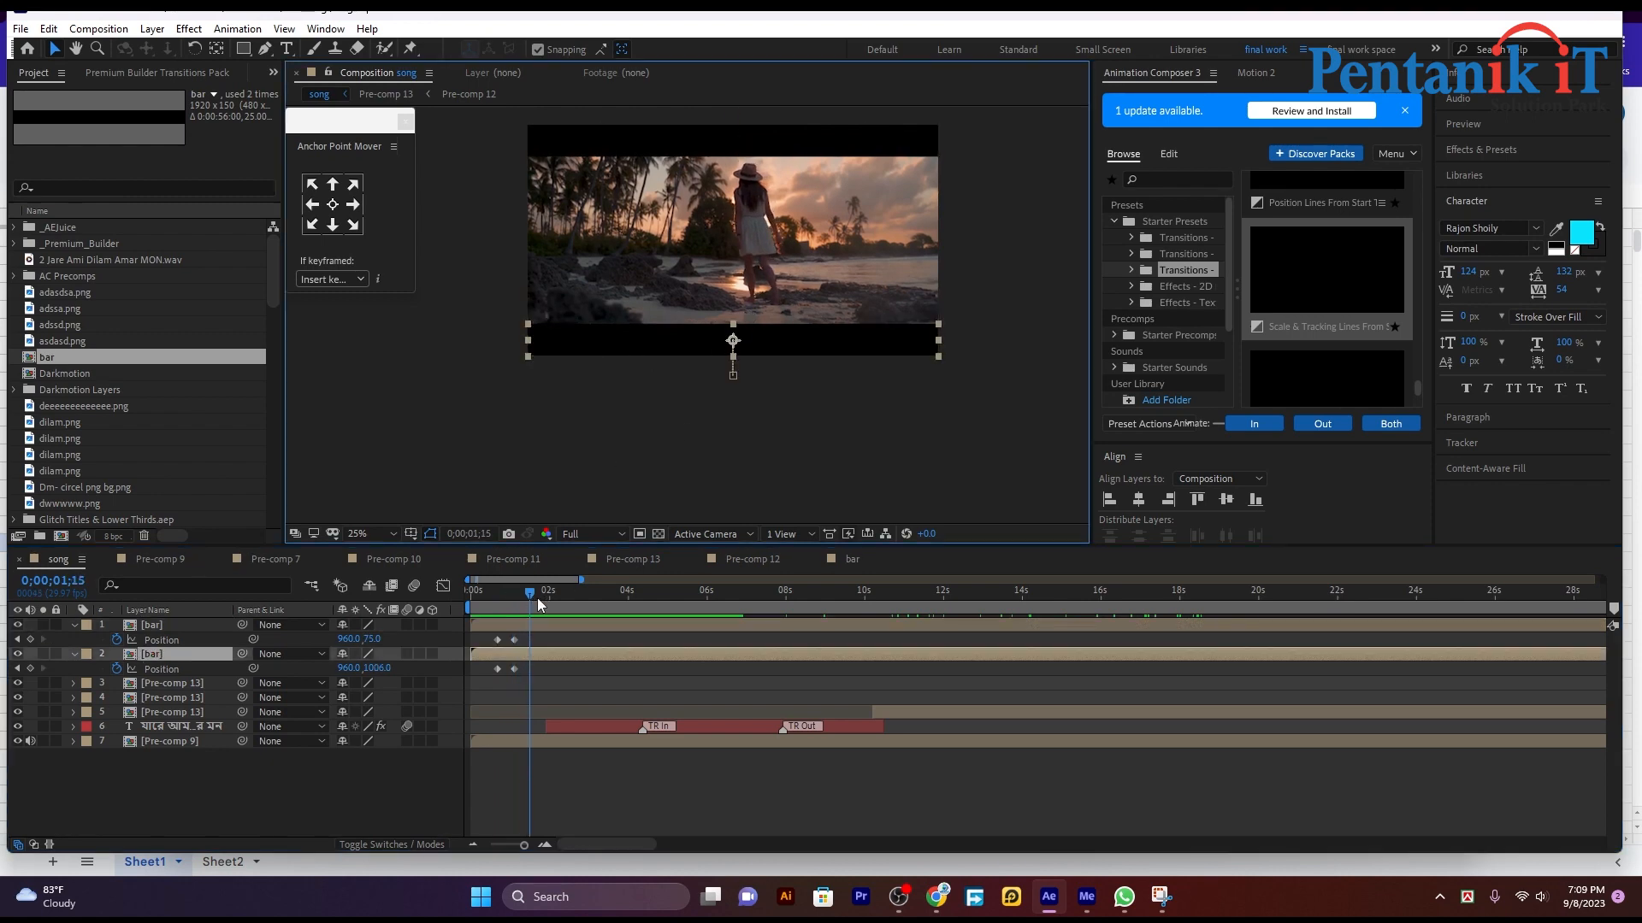
mouse_move(538, 603)
mouse_down()
mouse_move(496, 595)
mouse_move(533, 599)
mouse_up()
click(837, 131)
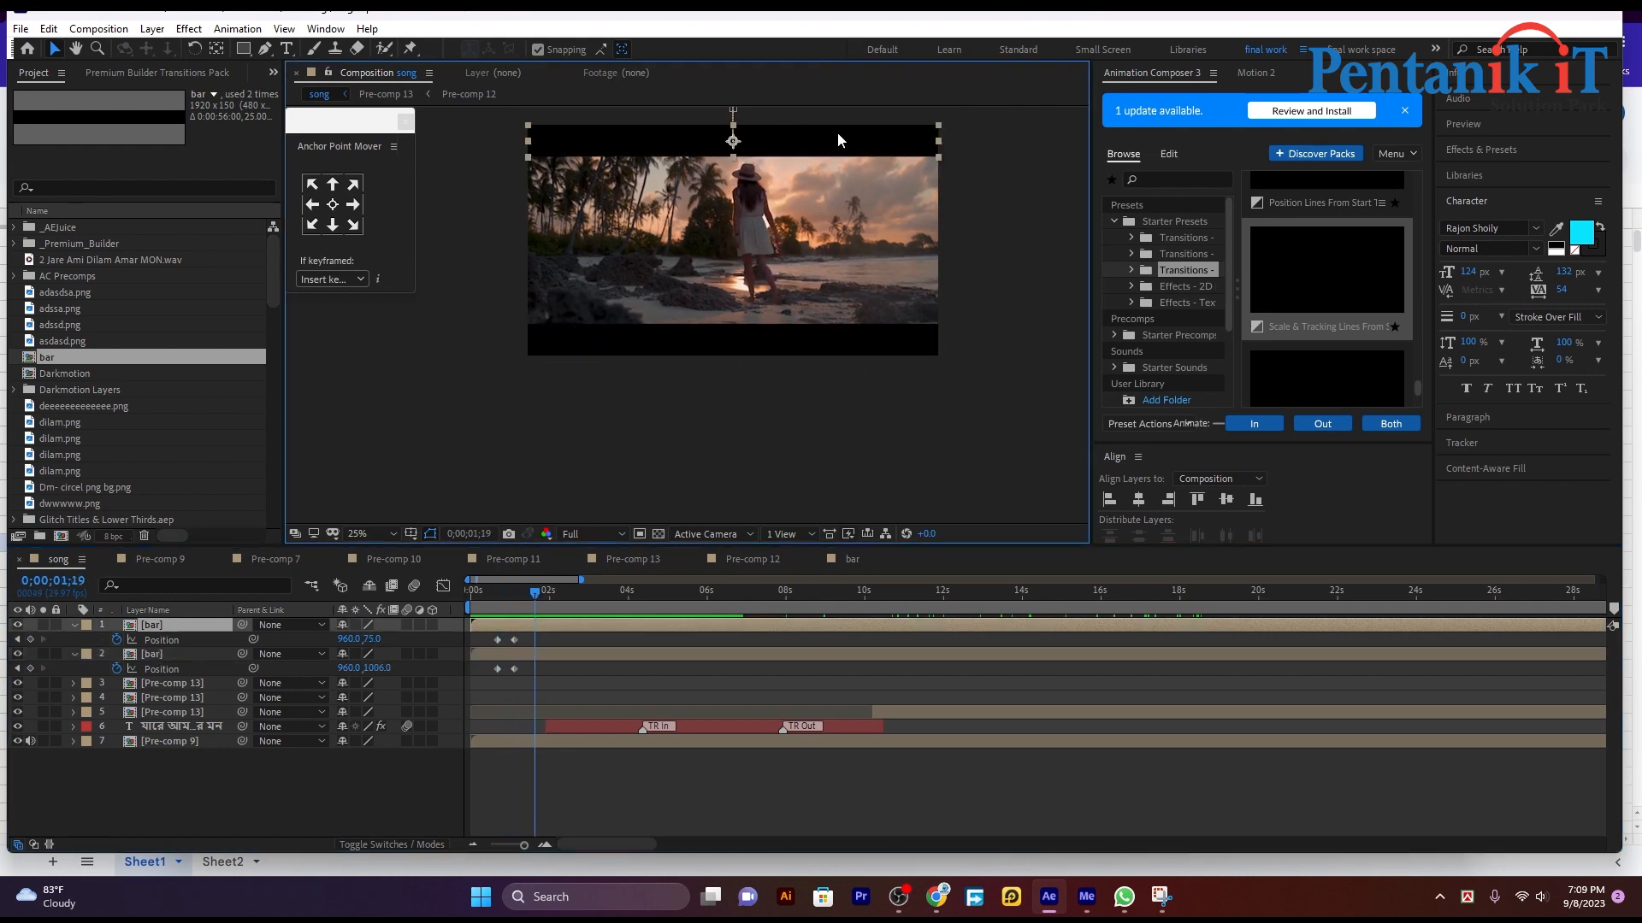
mouse_move(531, 587)
mouse_down()
mouse_move(496, 608)
mouse_move(518, 598)
mouse_up()
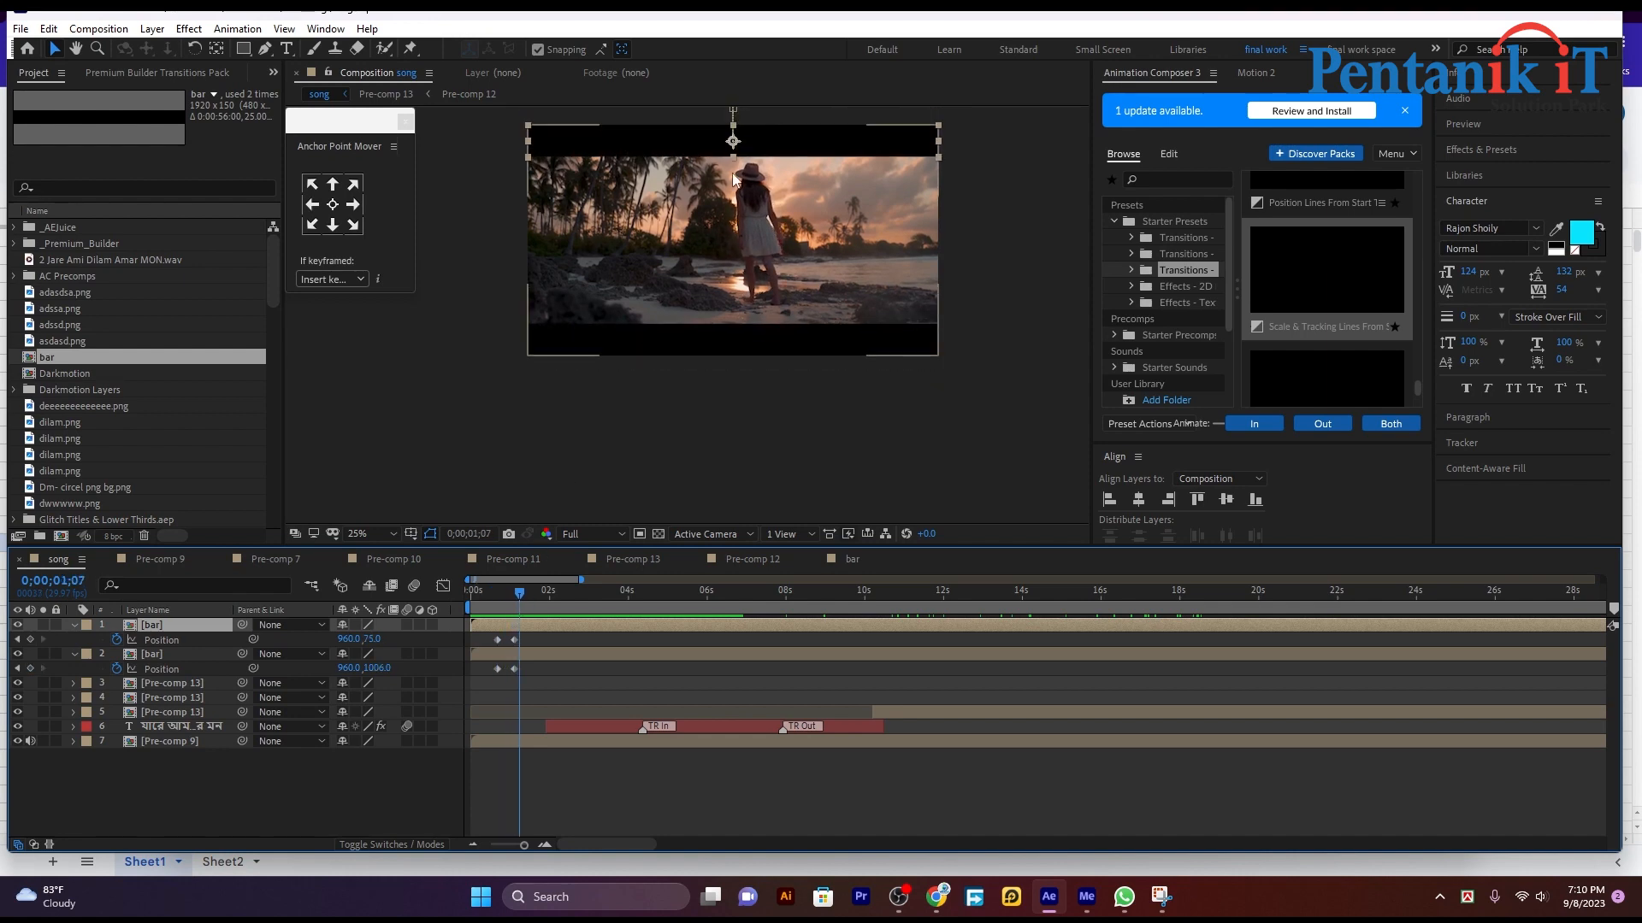
Step: Delete all Position keyframes of both bar layers
click(727, 148)
mouse_move(518, 596)
mouse_down()
mouse_move(503, 606)
mouse_move(537, 606)
mouse_up()
drag(516, 700, 461, 611)
key(Delete)
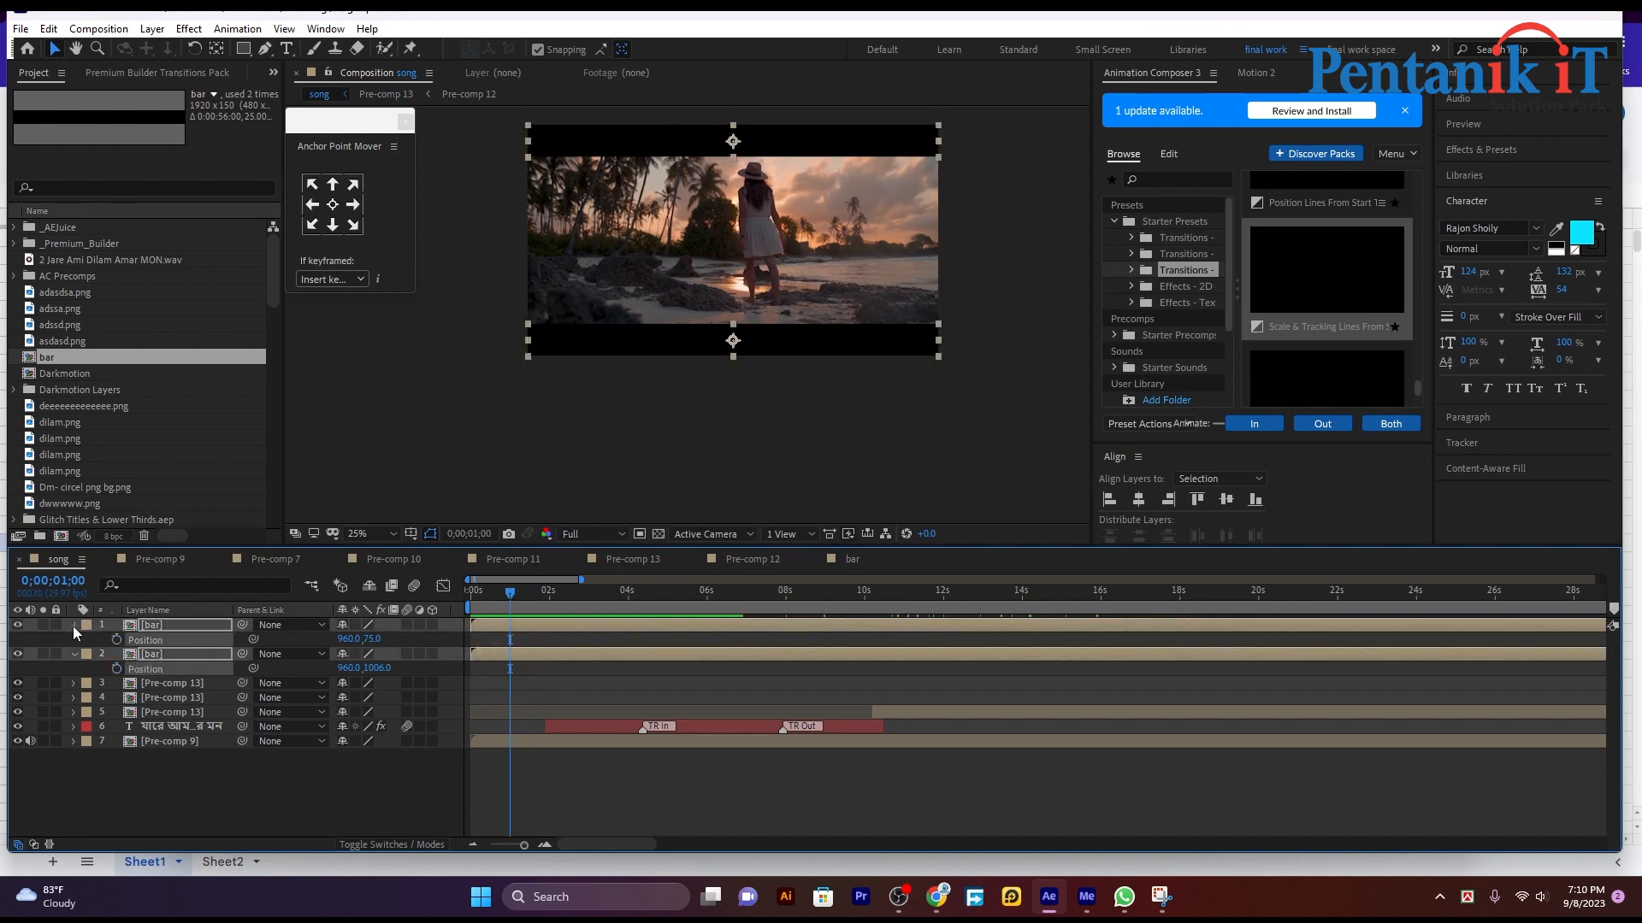
Step: Reveal the Transform properties of both bar layers and keyframe their Opacity at 0;00;01;00
click(73, 625)
click(74, 625)
click(116, 713)
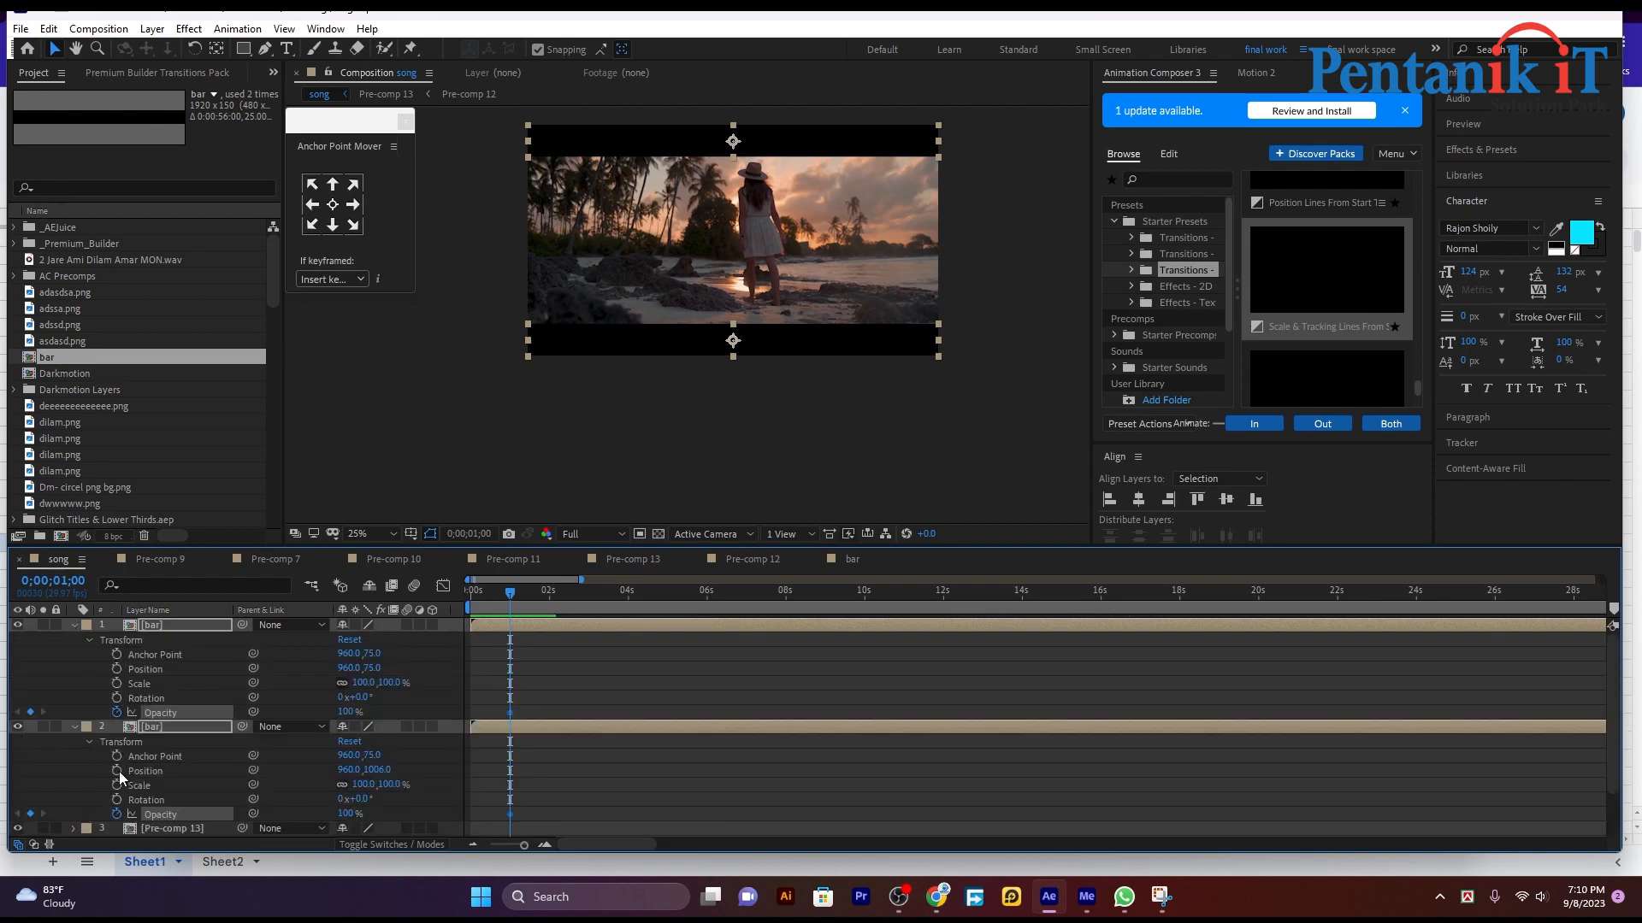
Step: Set the Opacity of both bar layers to 0% at 0;00;00;14
drag(513, 601, 488, 601)
click(347, 813)
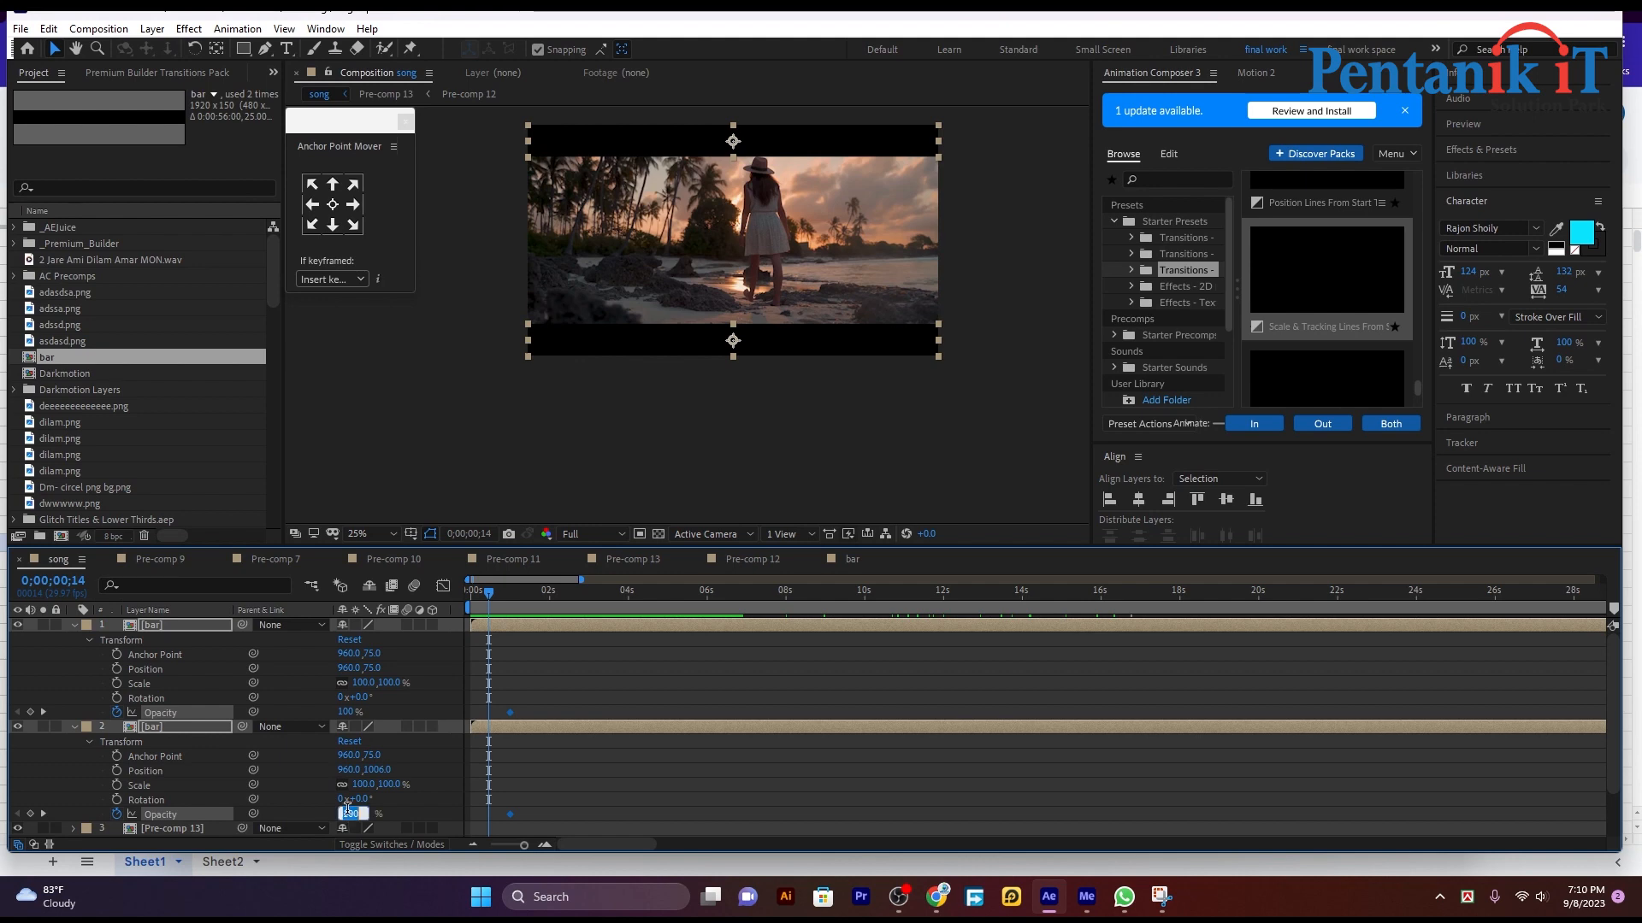
text(0)
key(Return)
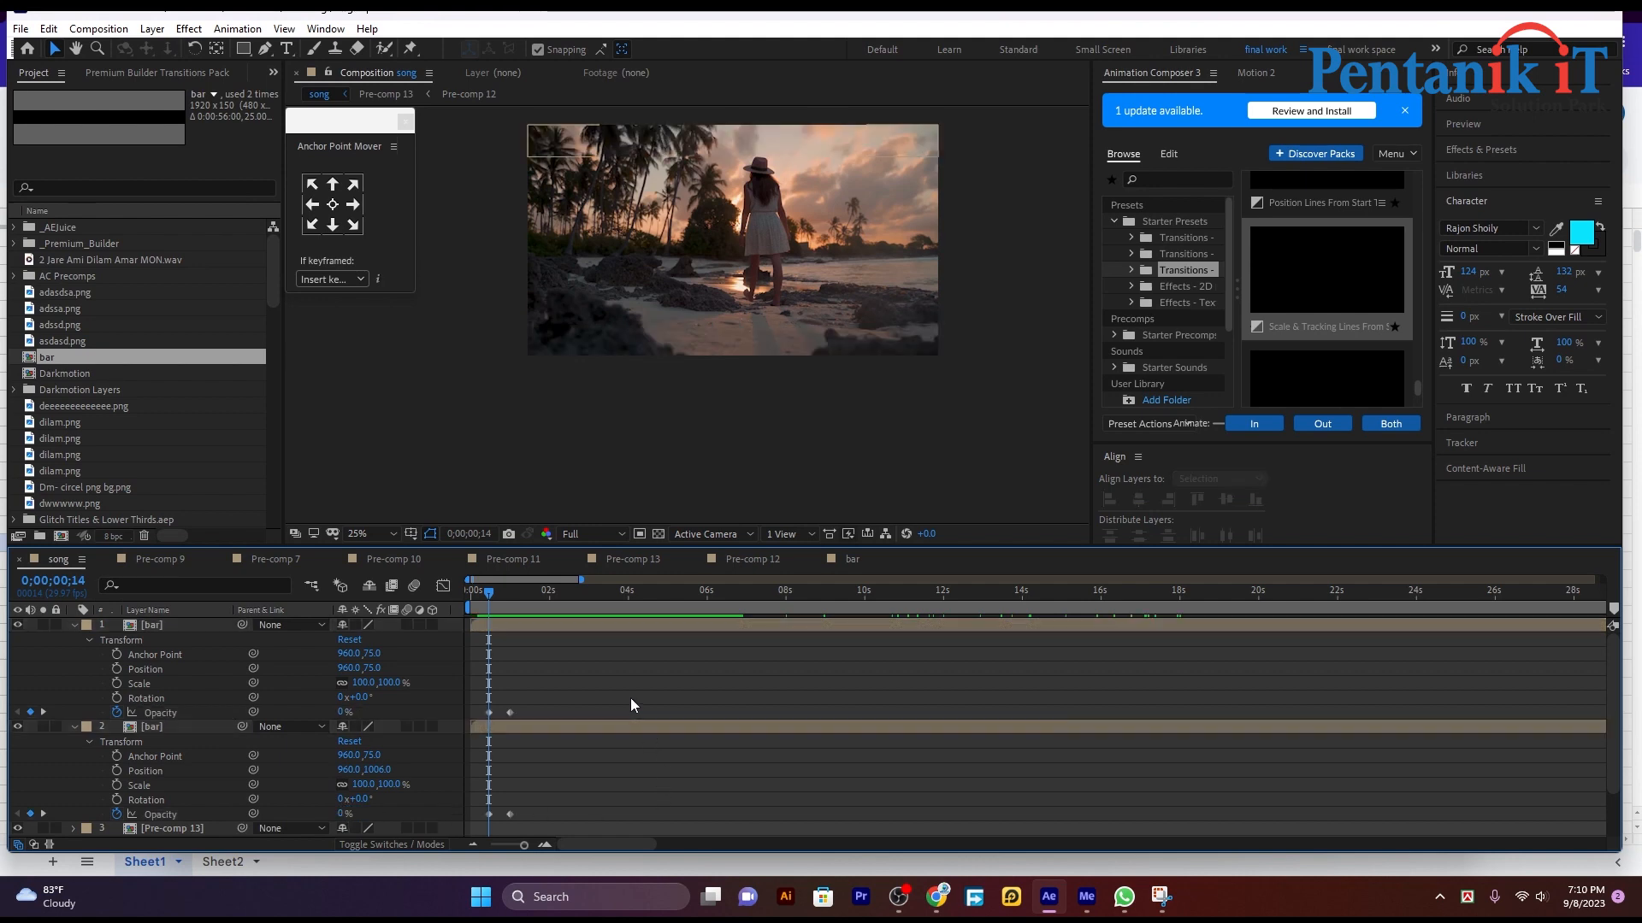
Step: Preview the bars' fade-in near the start of the song composition
key(space)
click(536, 591)
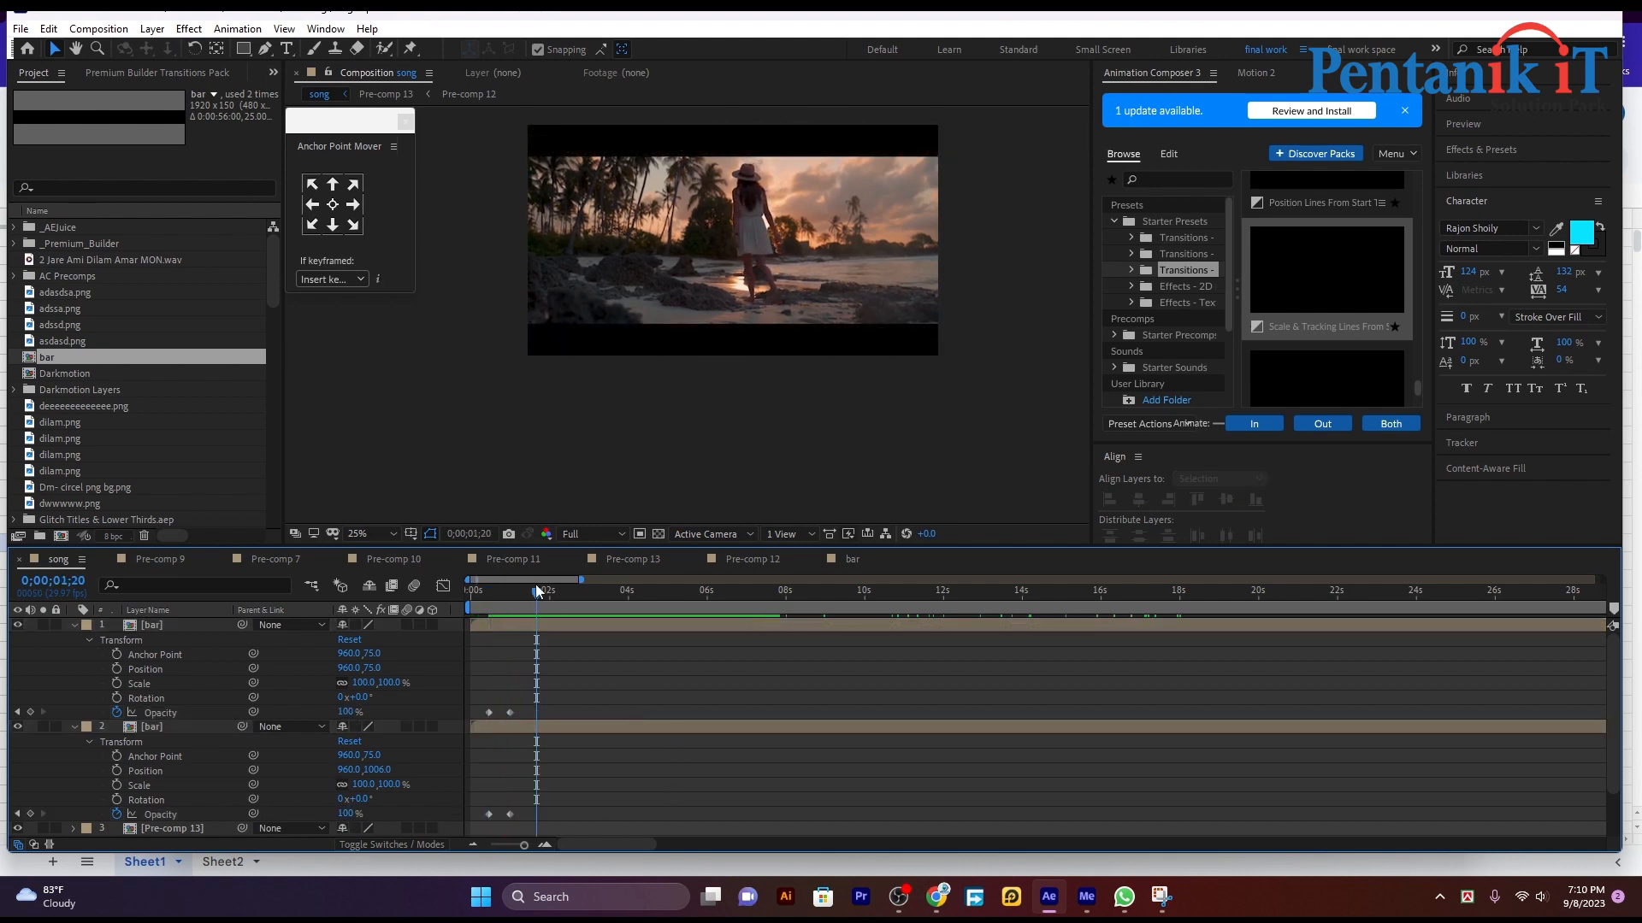
drag(535, 590, 481, 605)
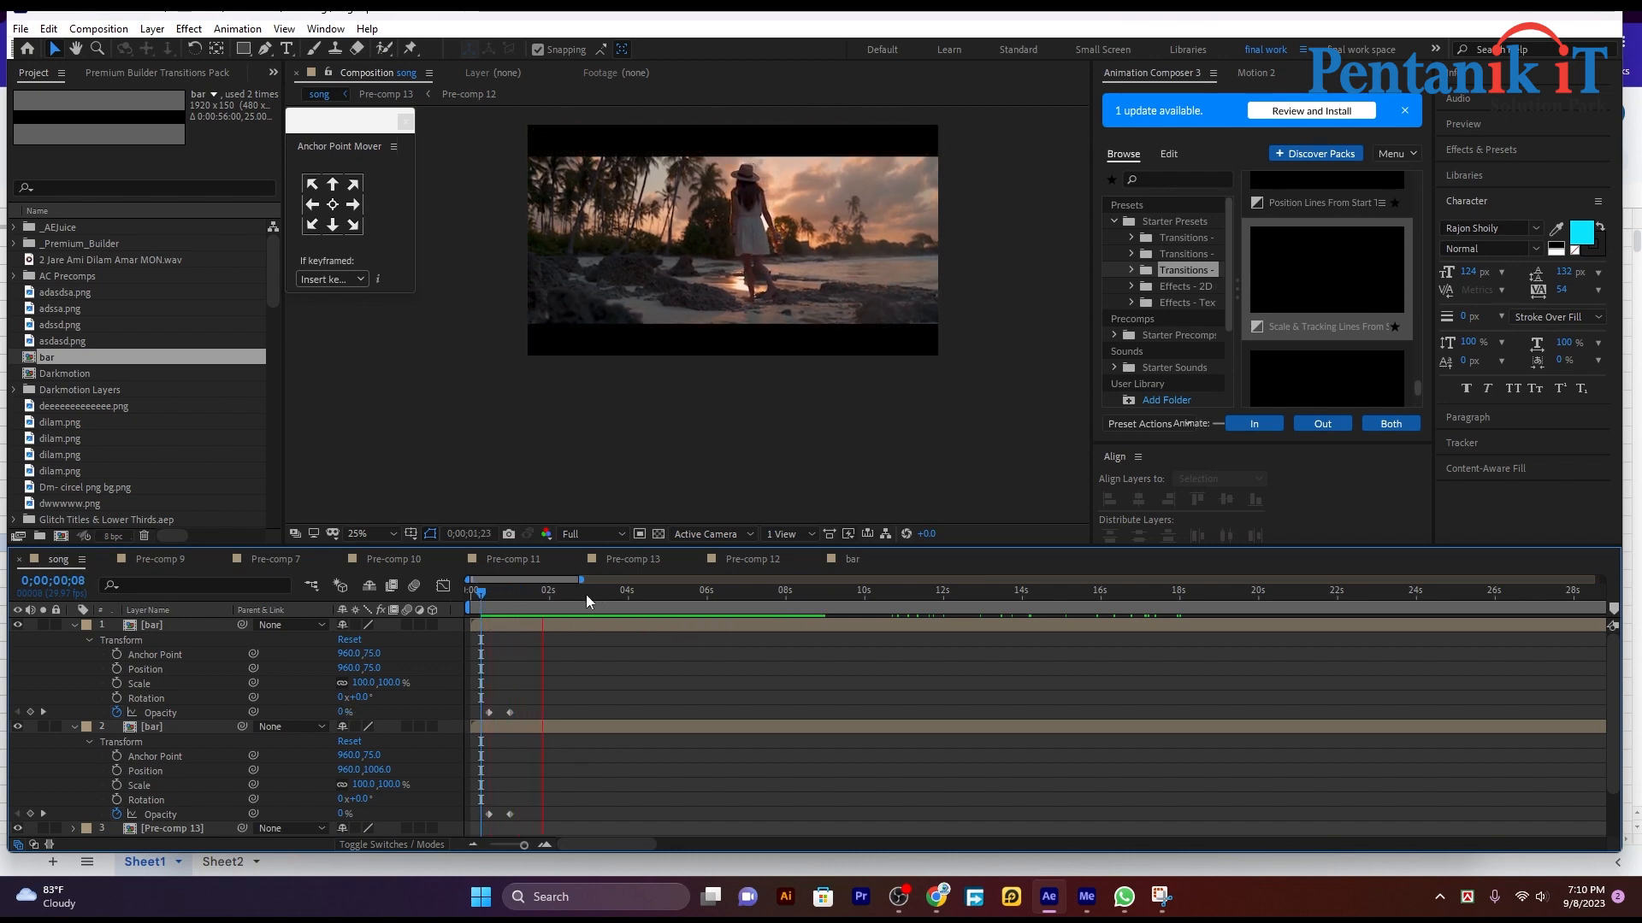
key(space)
drag(550, 604, 497, 607)
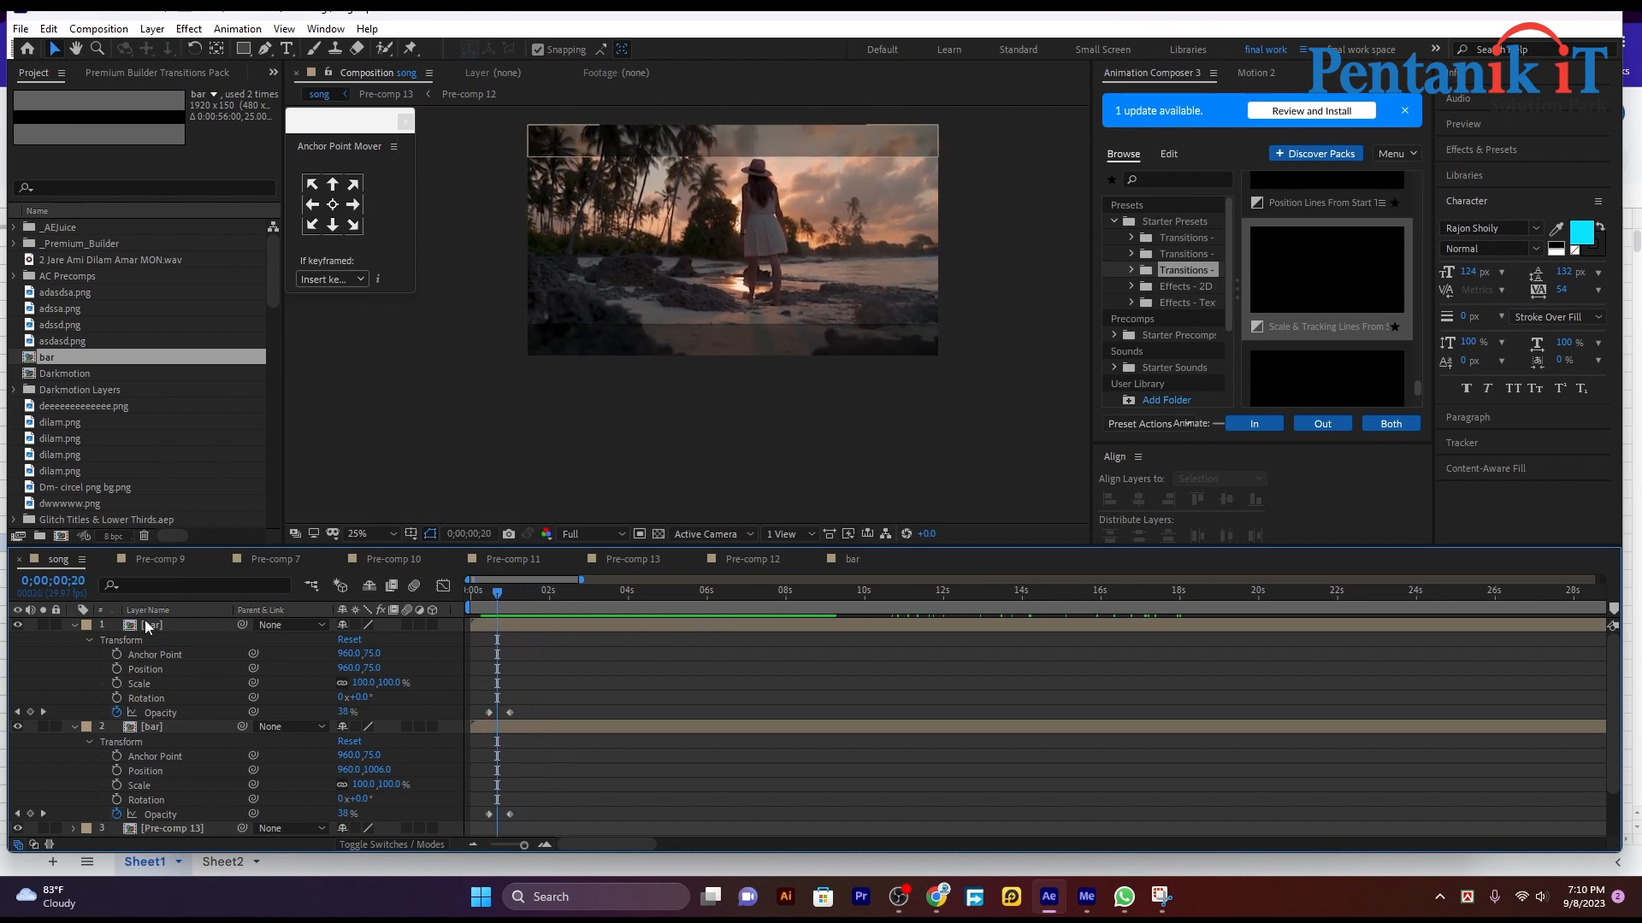
Step: Collapse the properties of both bar layers and add a new black solid above them in the song composition
click(74, 625)
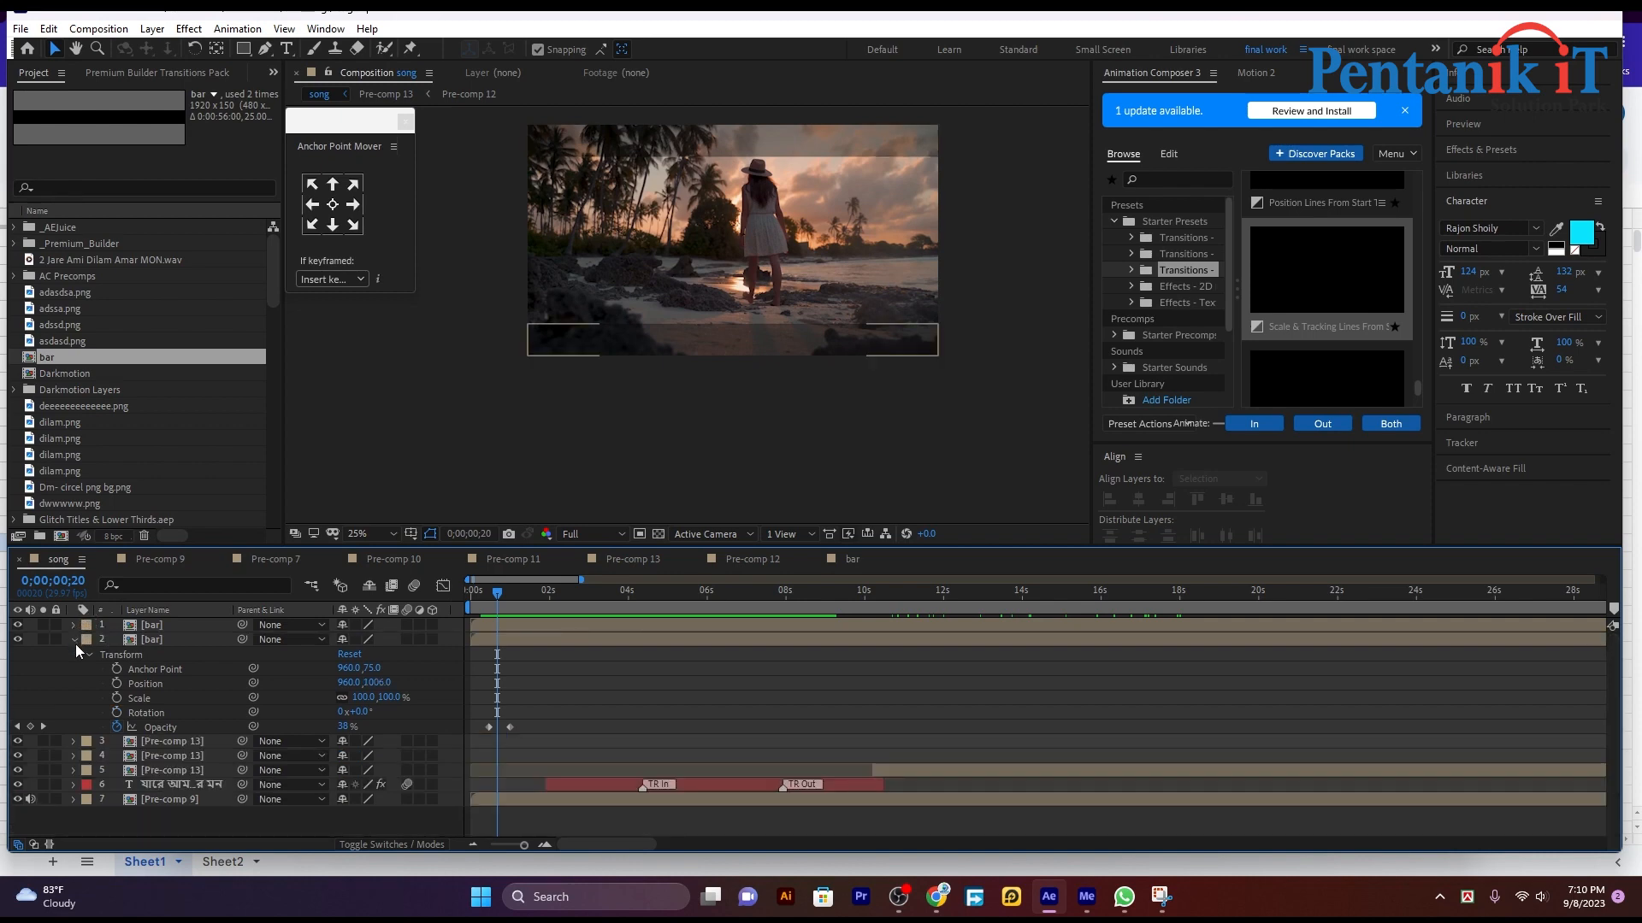
click(75, 640)
click(564, 625)
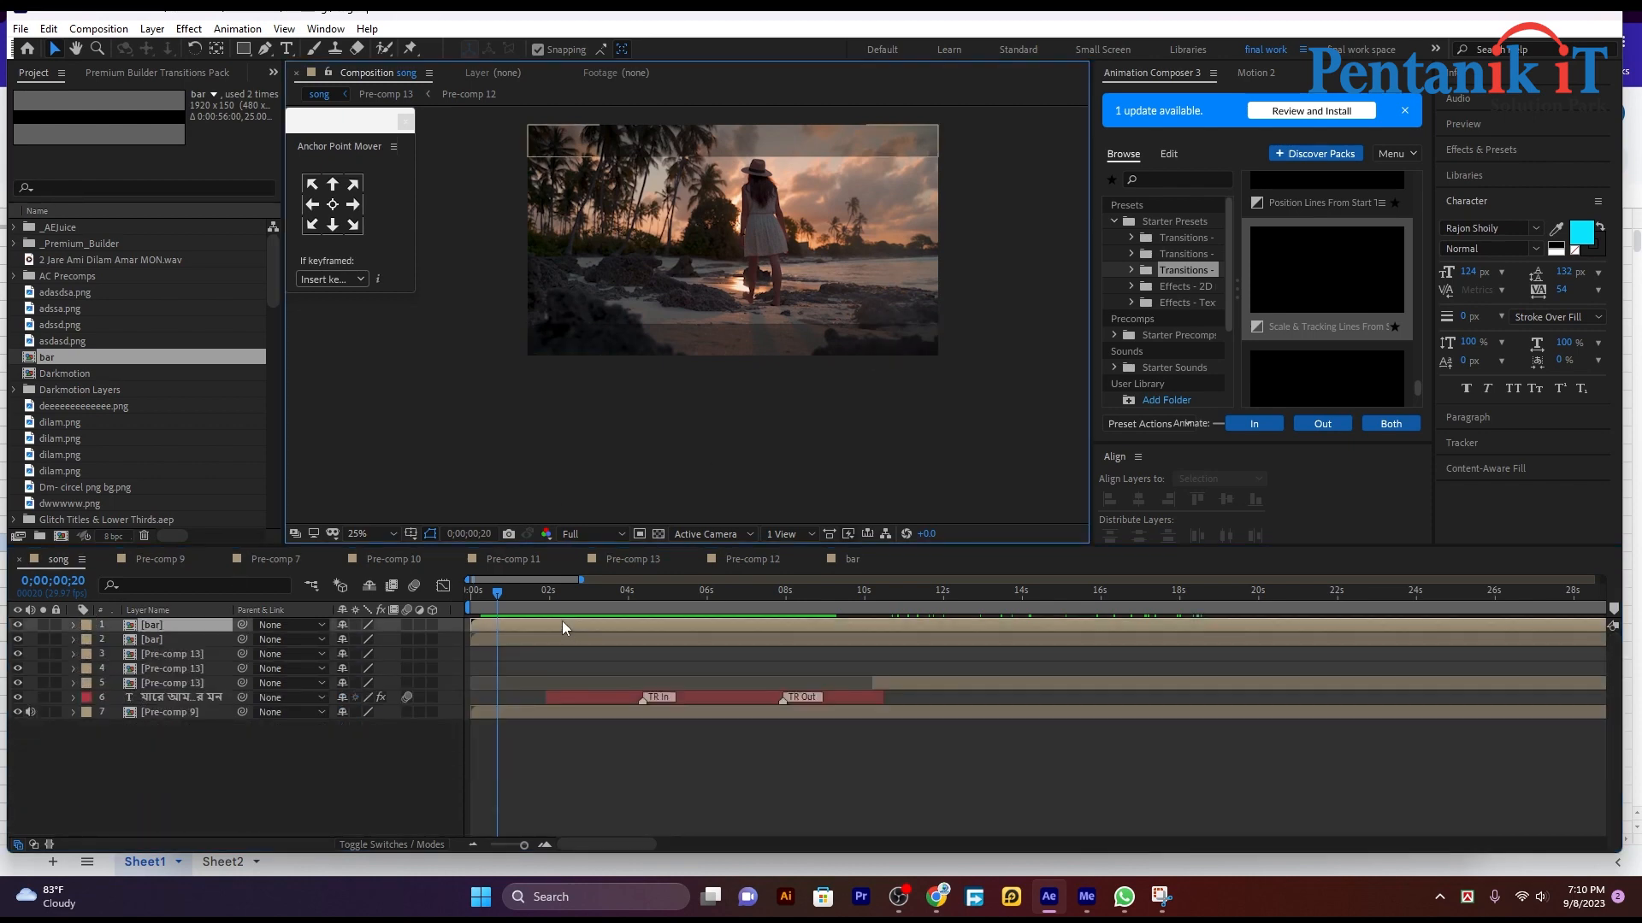
right_click(301, 785)
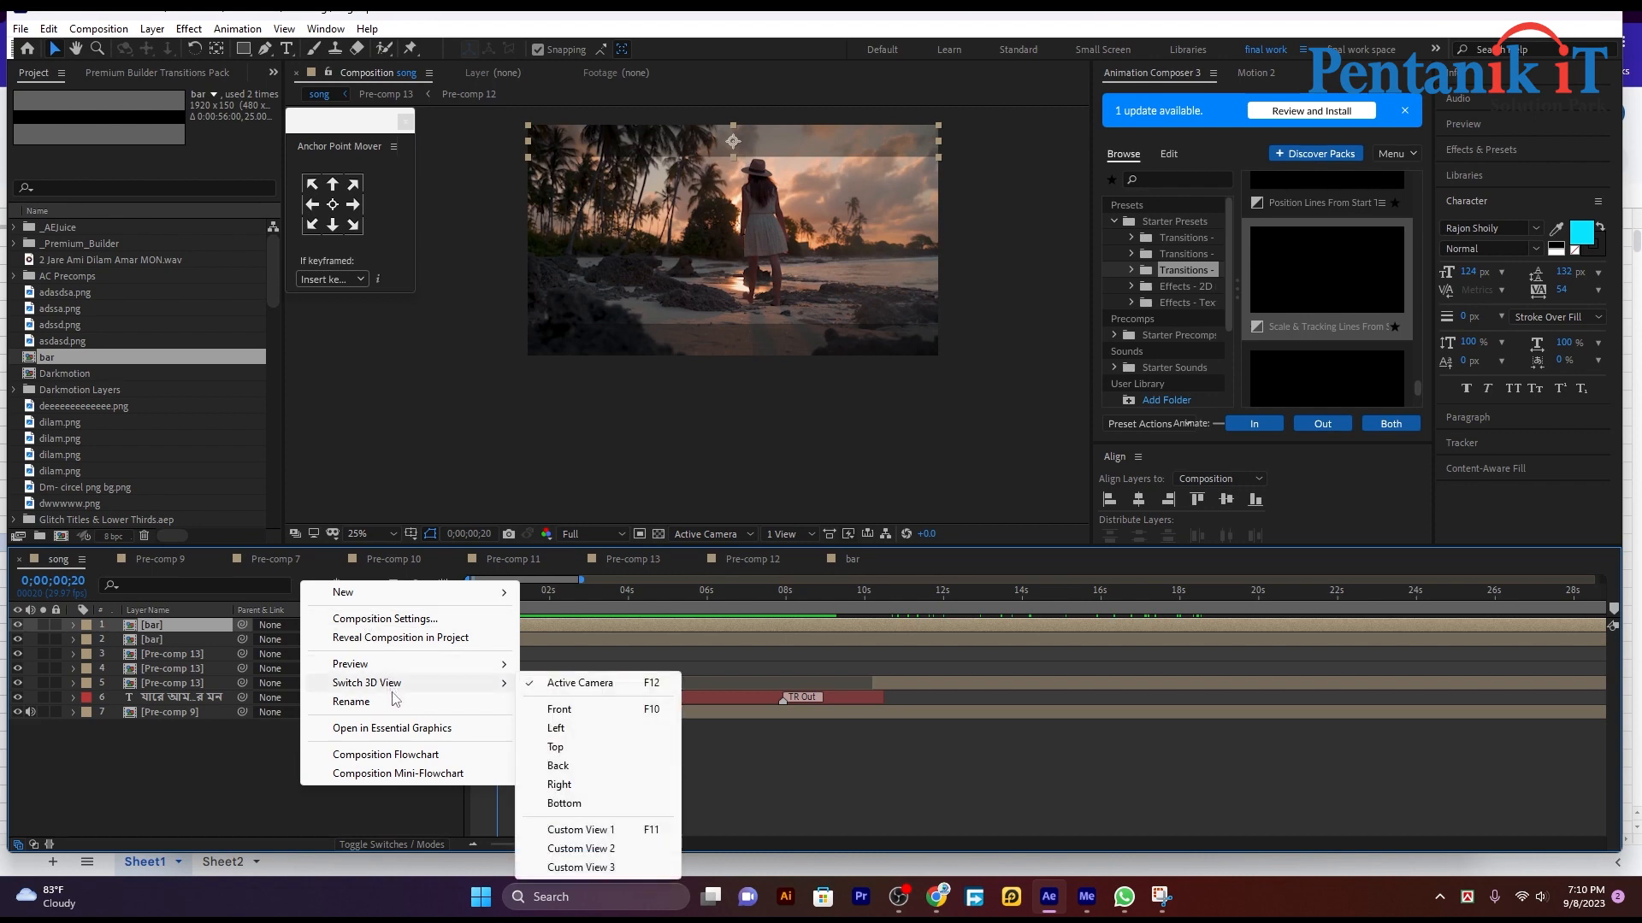
mouse_move(374, 598)
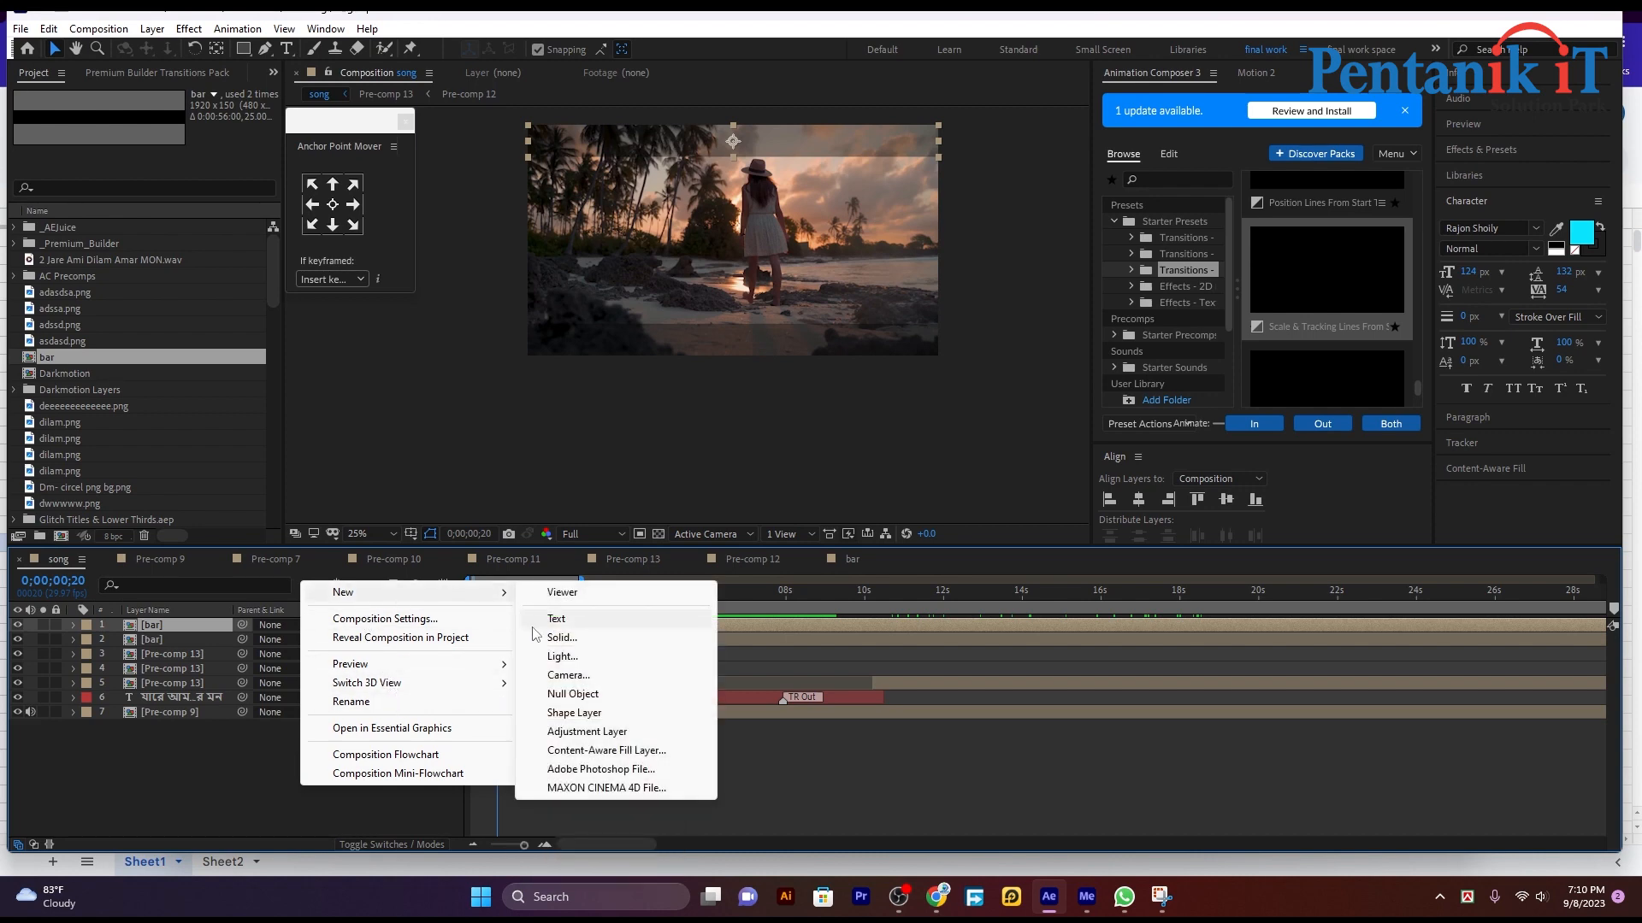
click(590, 638)
click(267, 618)
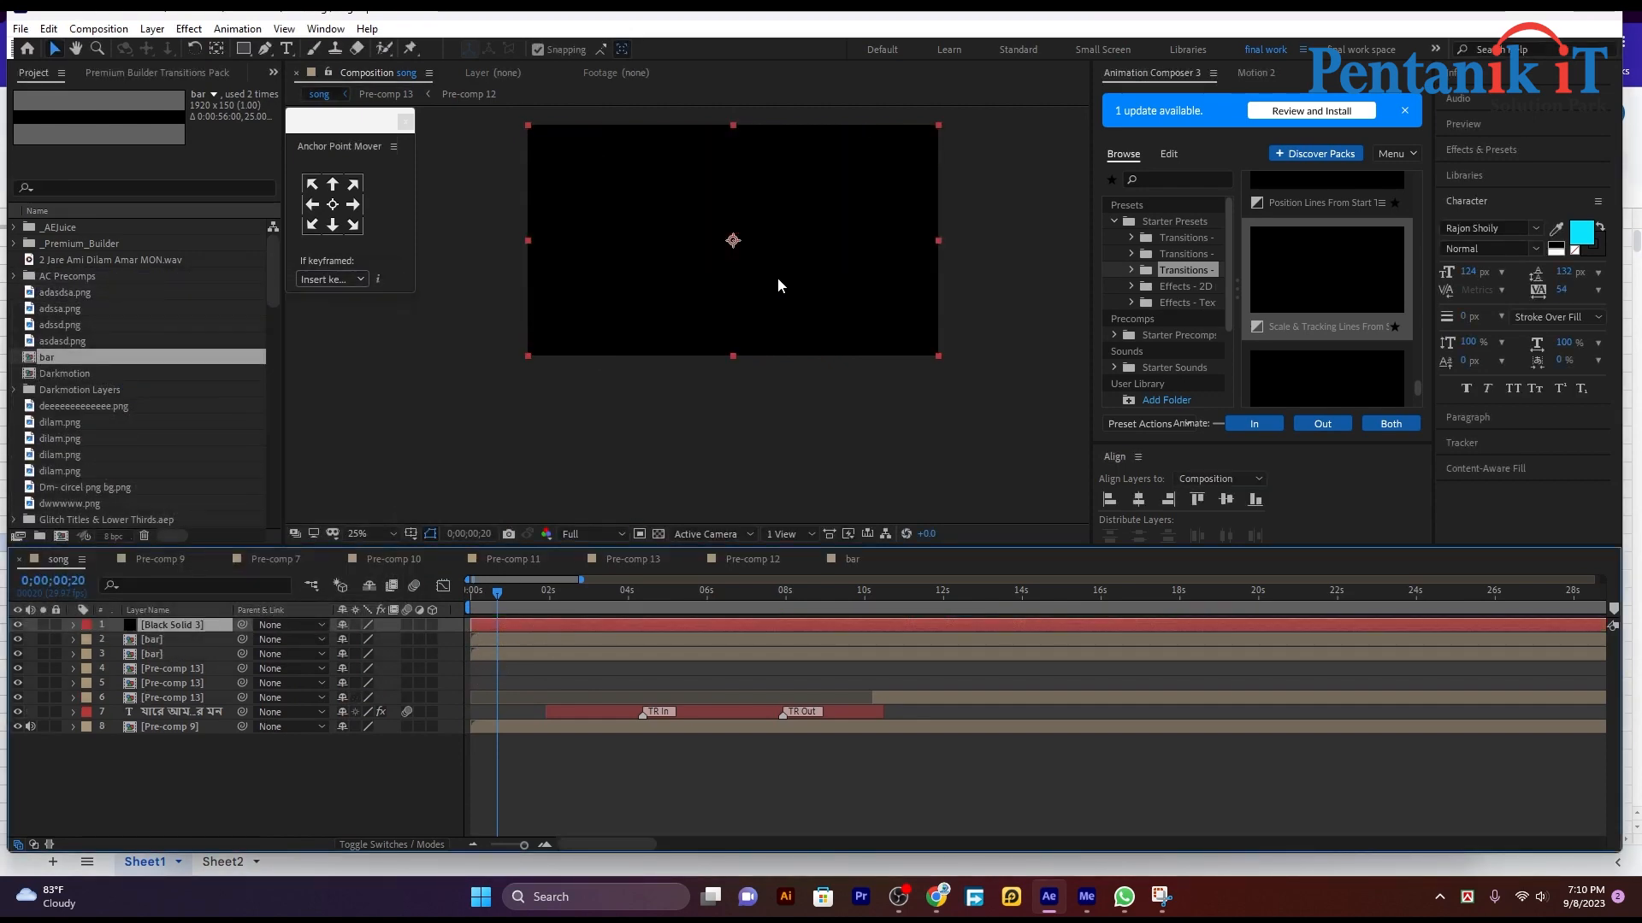
Step: Duplicate the black solid and move the top copy straight down to Position 960, 1080 so it covers the frame's lower half
key(ctrl+d)
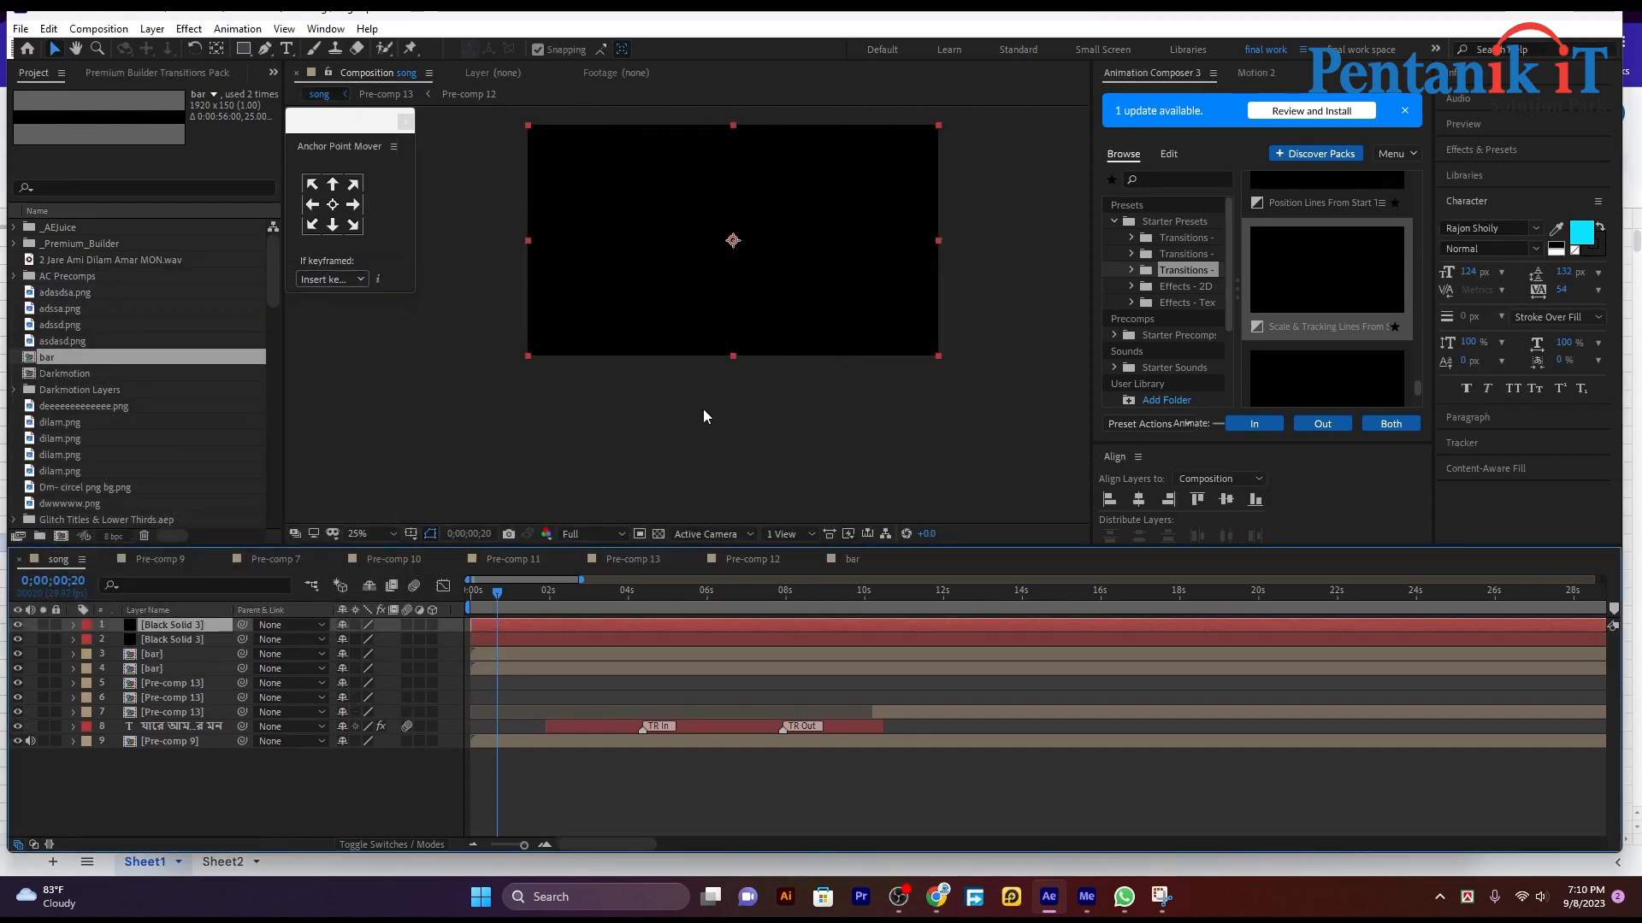
click(547, 644)
shift+click(557, 631)
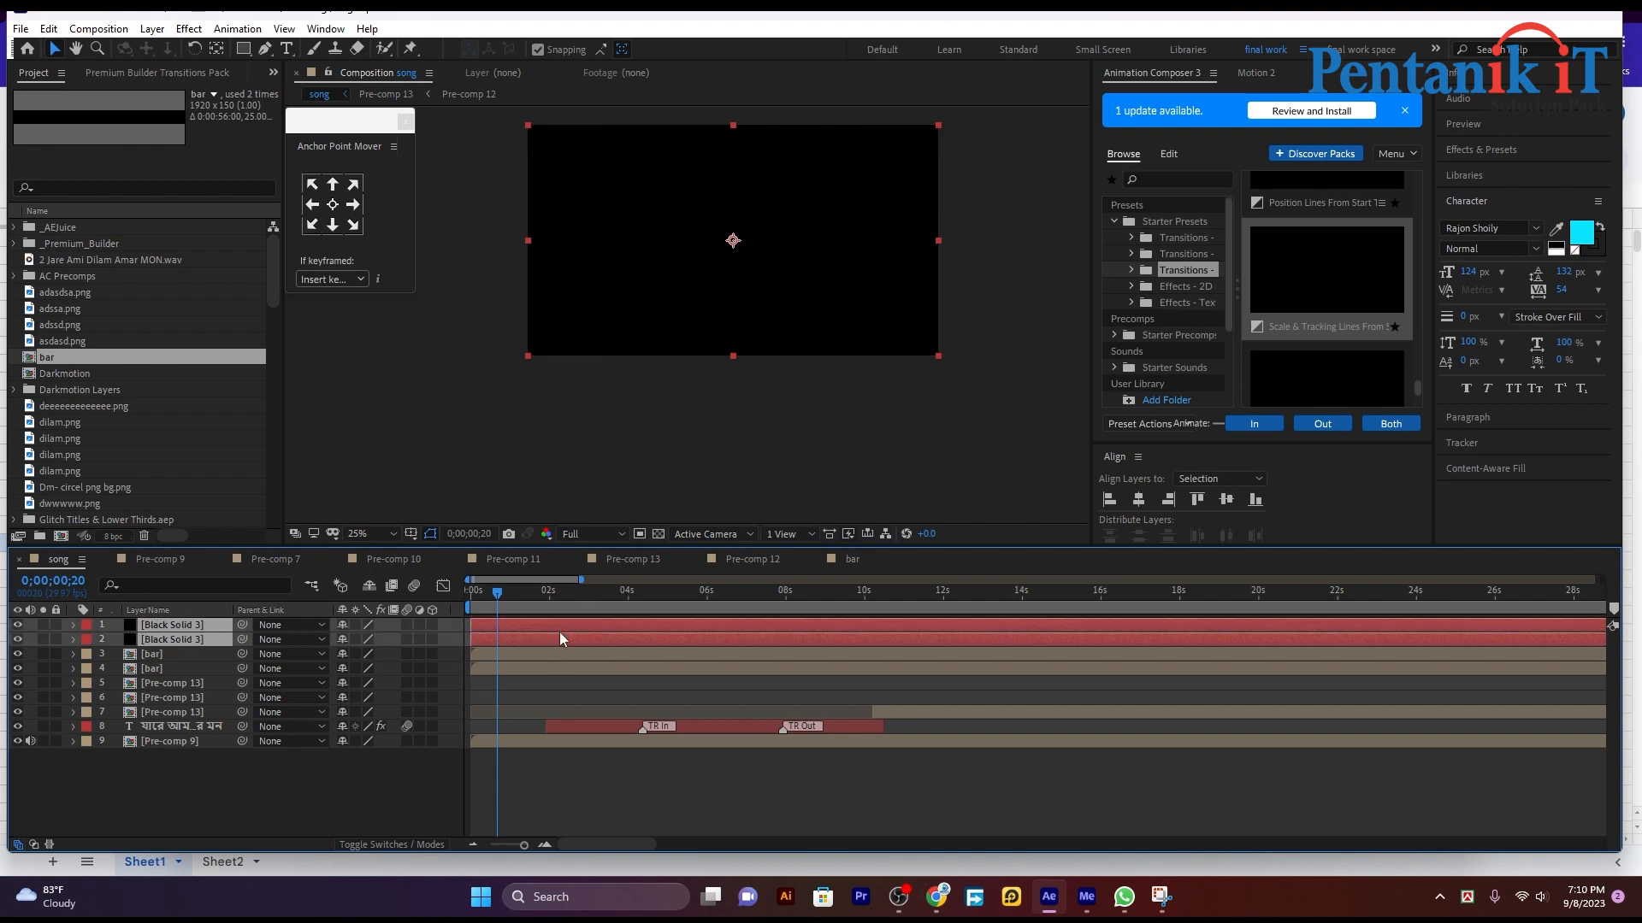
click(663, 444)
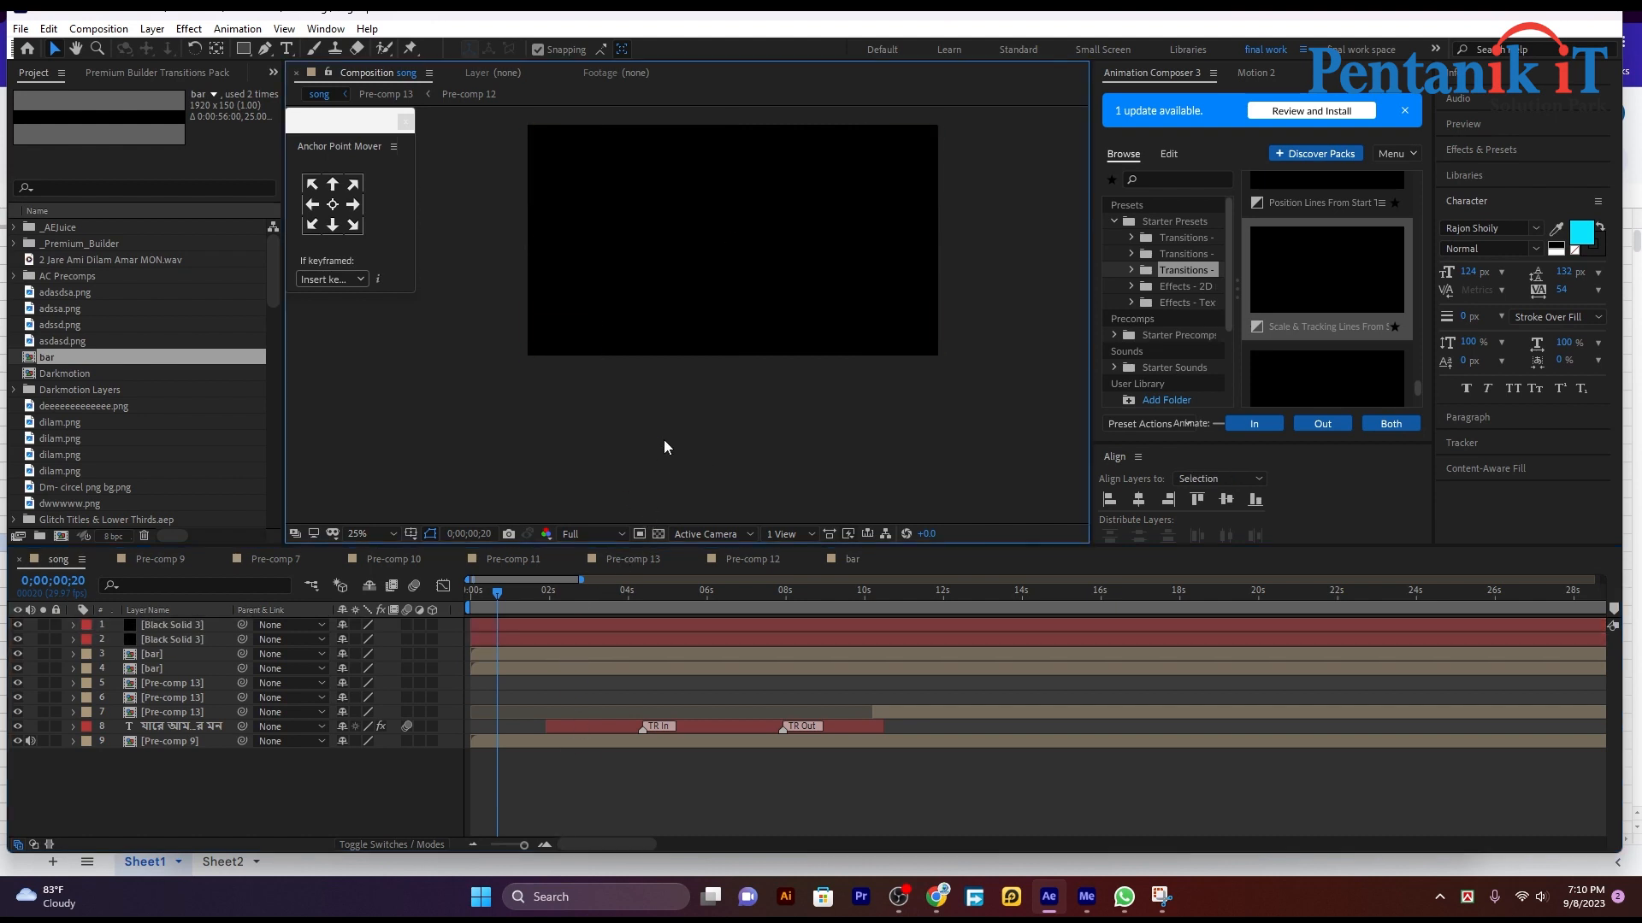
drag(709, 241, 715, 340)
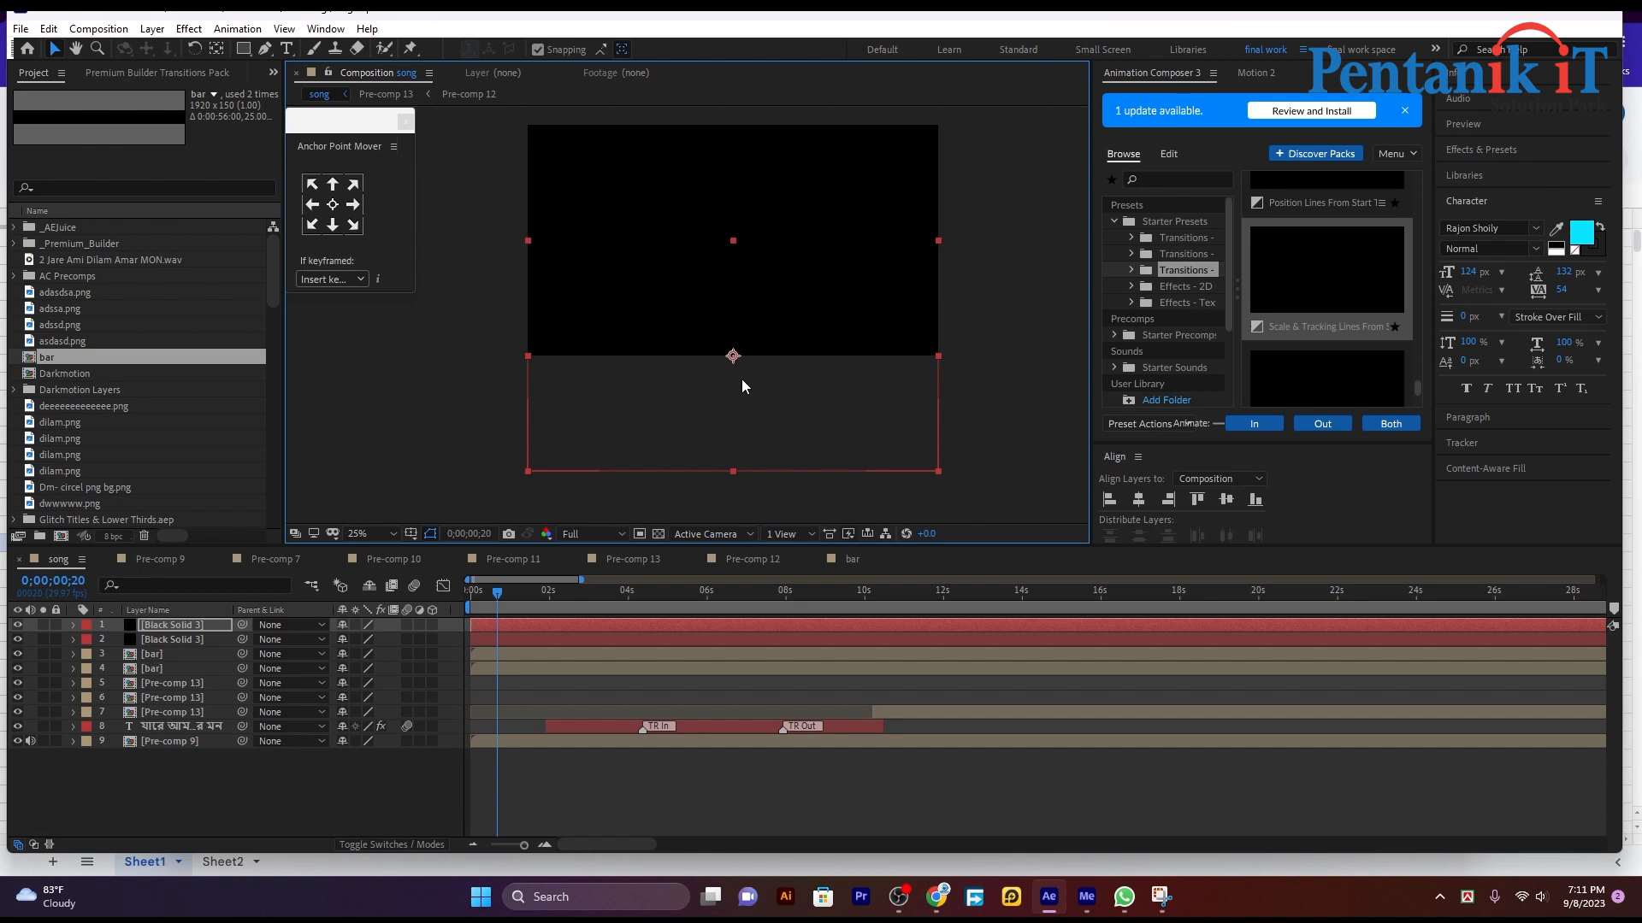
Step: Move the second black solid up to about Position 960, 16 so it covers the frame's upper half, horizontally aligned with the frame
click(544, 642)
drag(707, 264, 705, 193)
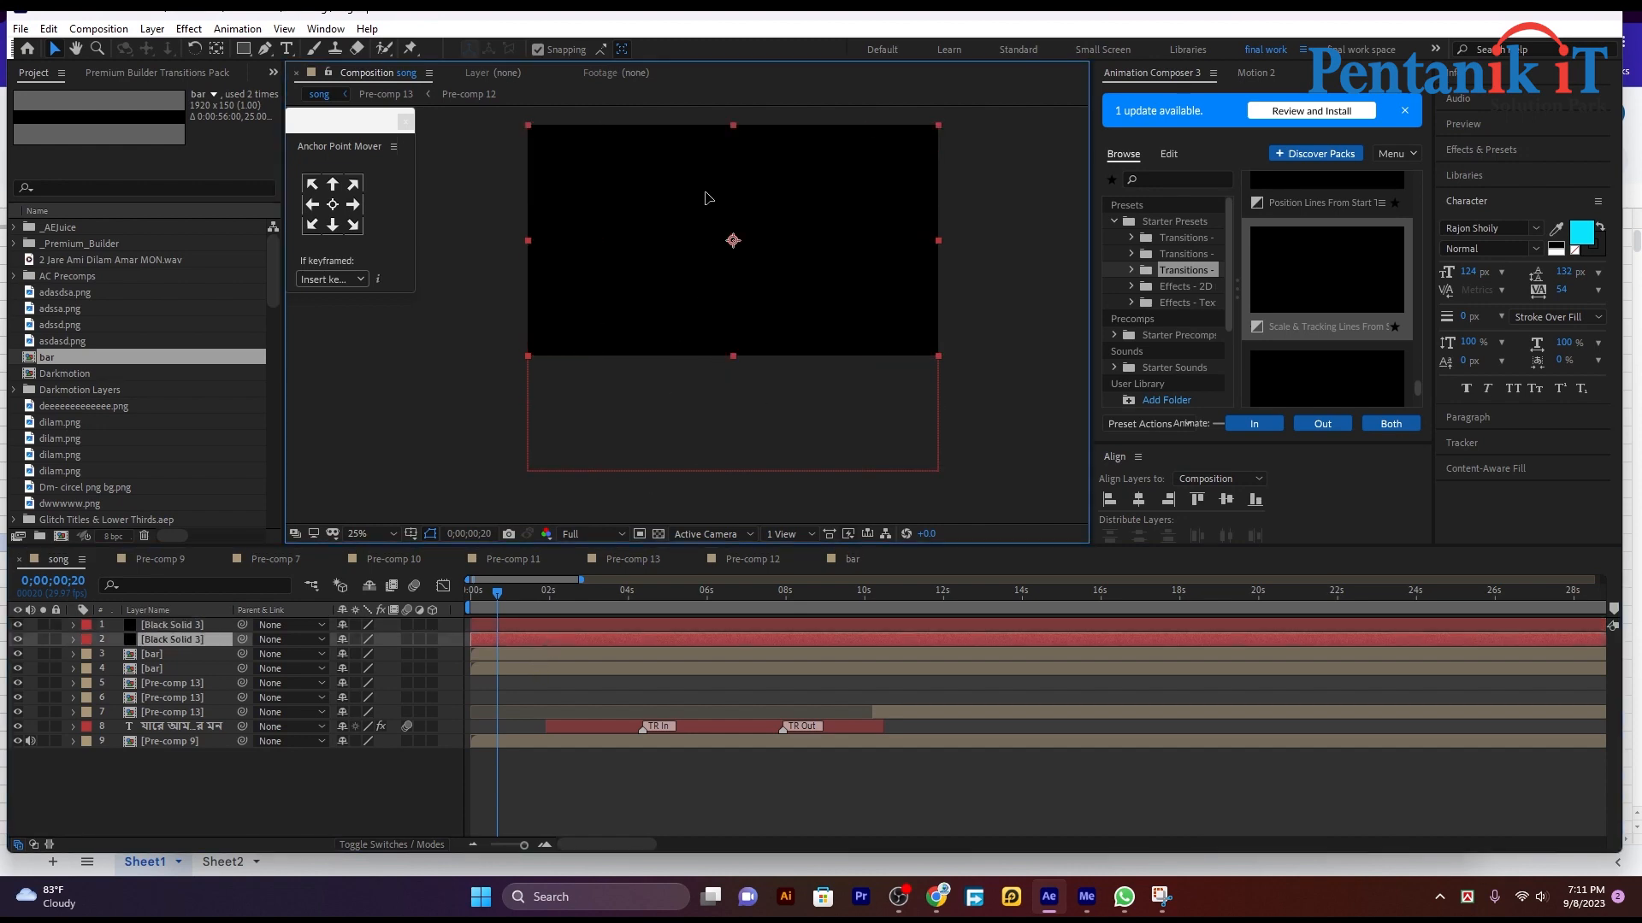
click(947, 241)
click(850, 161)
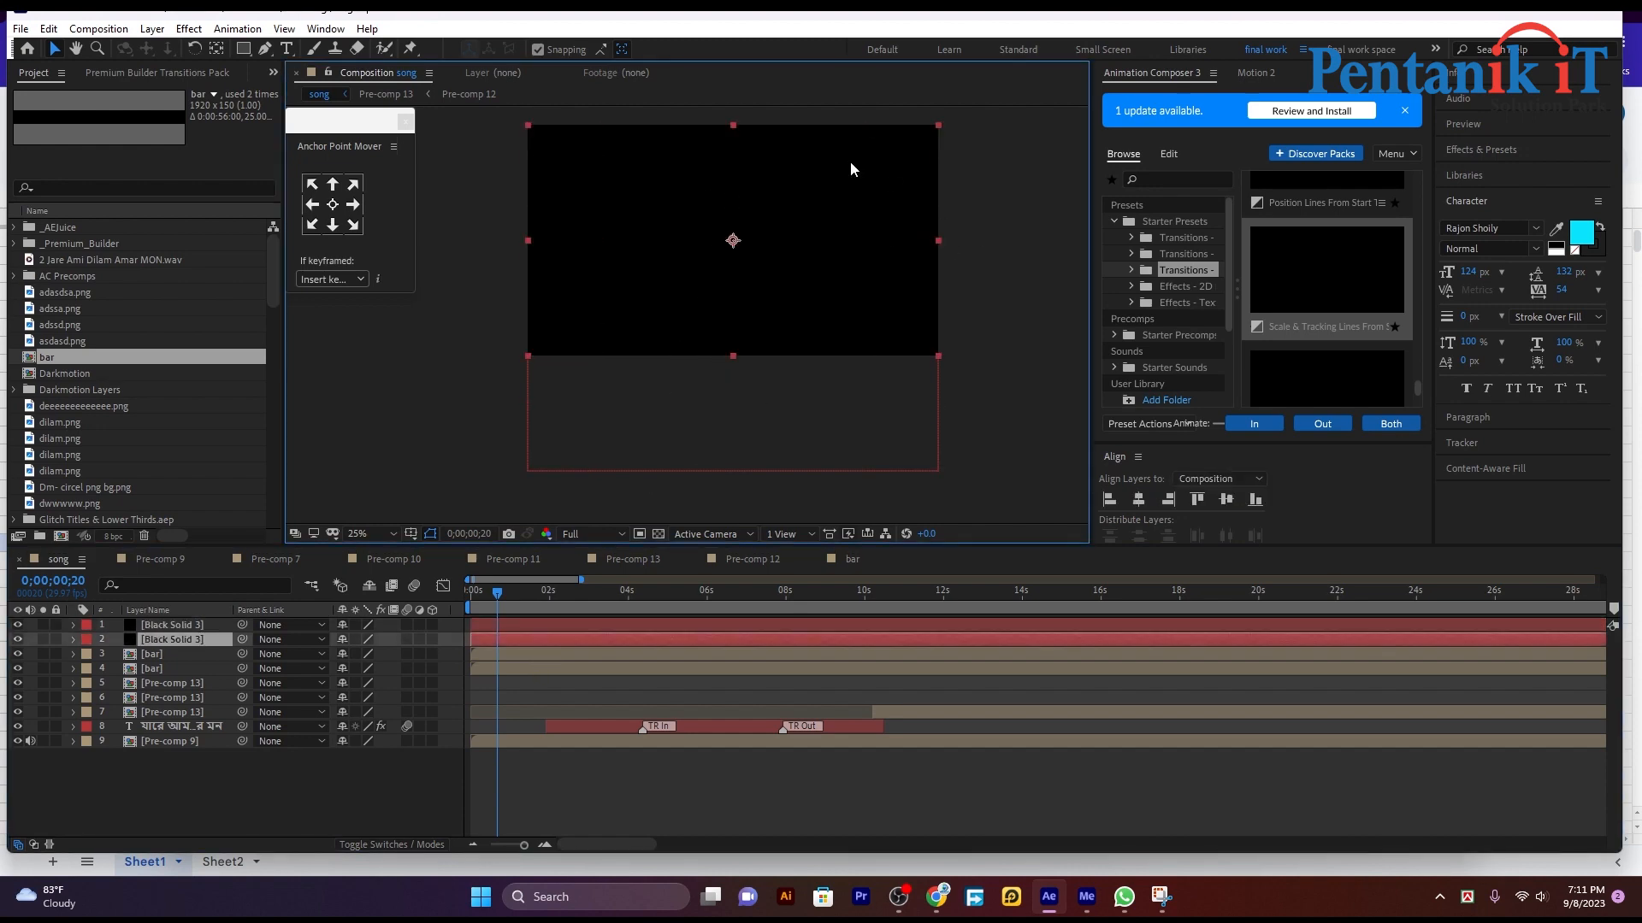
click(709, 630)
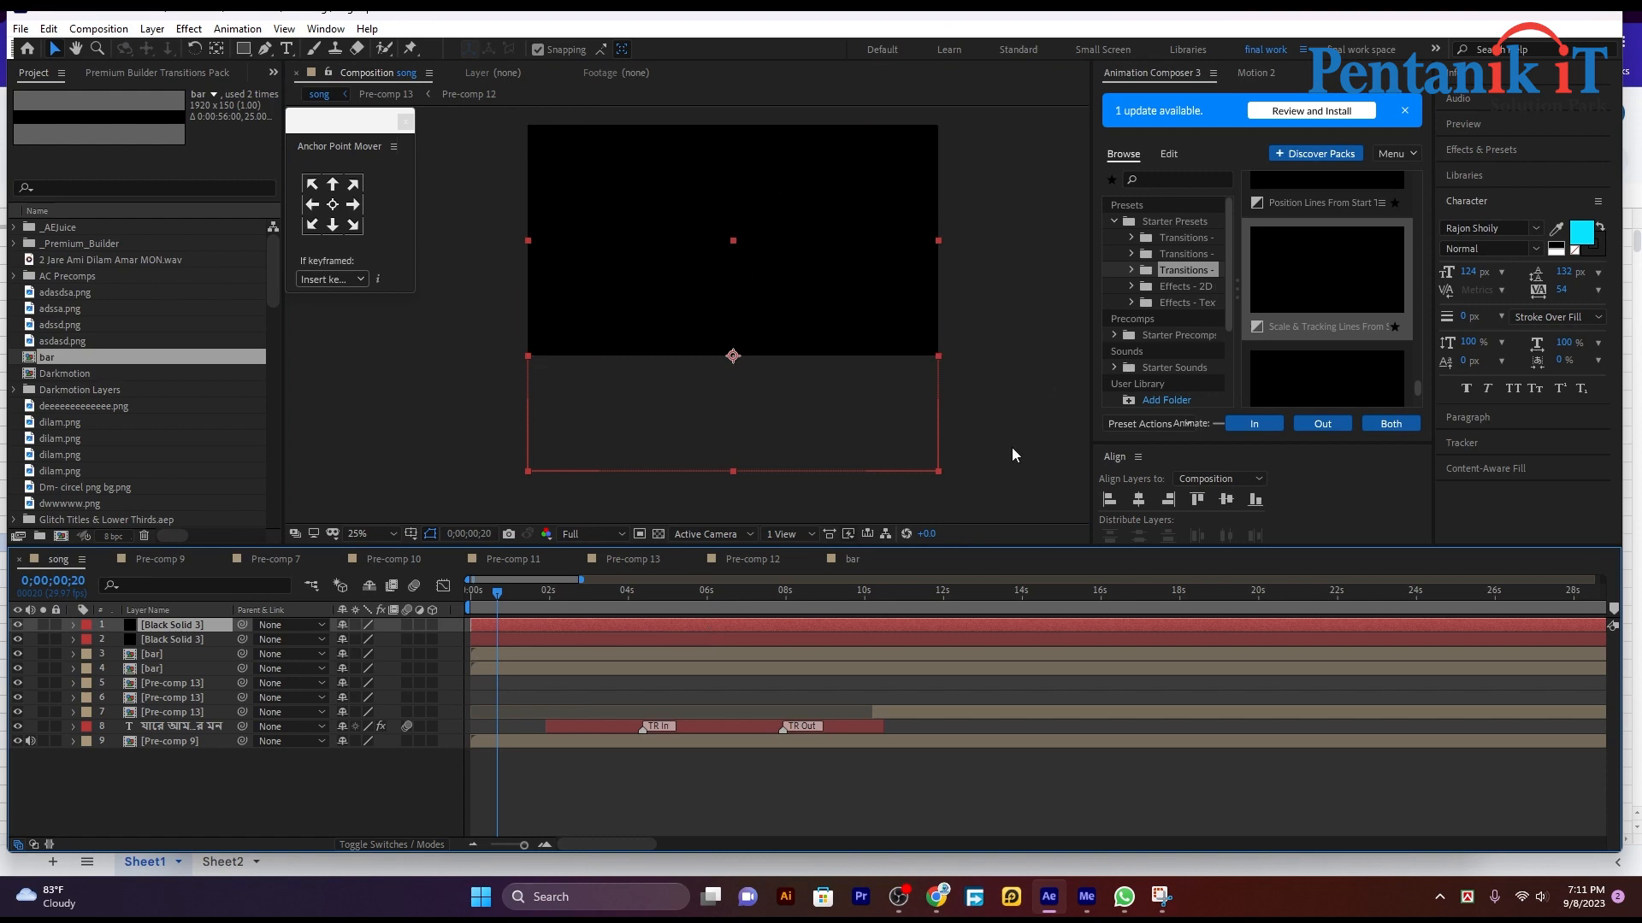
click(892, 635)
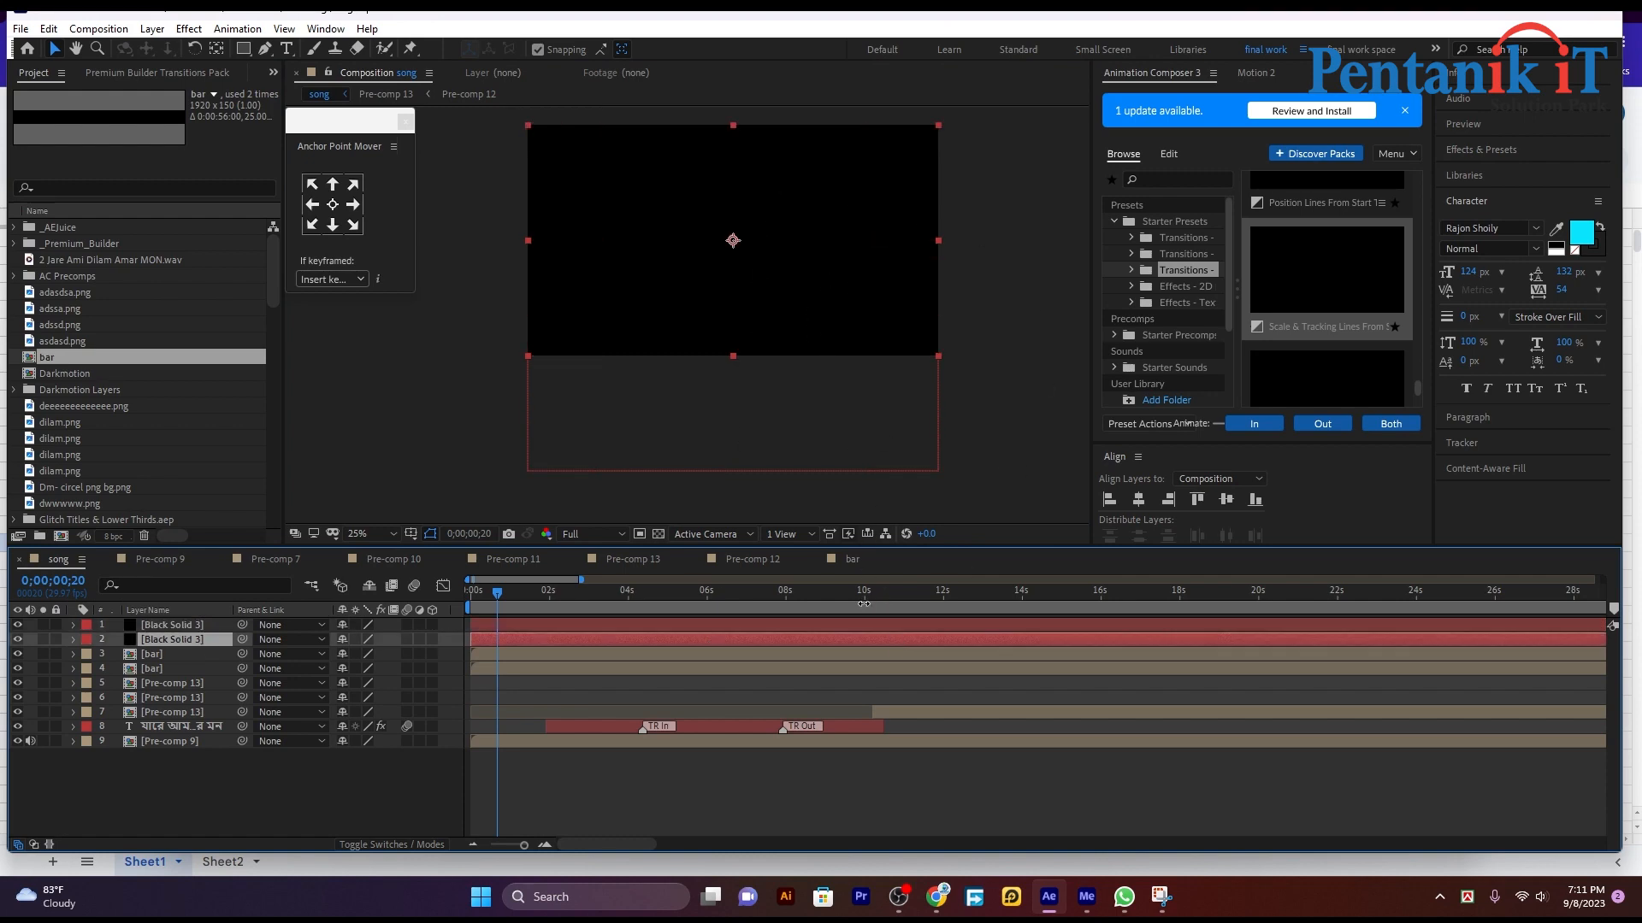
mouse_move(795, 169)
mouse_down()
mouse_move(794, 76)
mouse_move(792, 146)
mouse_up()
click(992, 238)
click(860, 248)
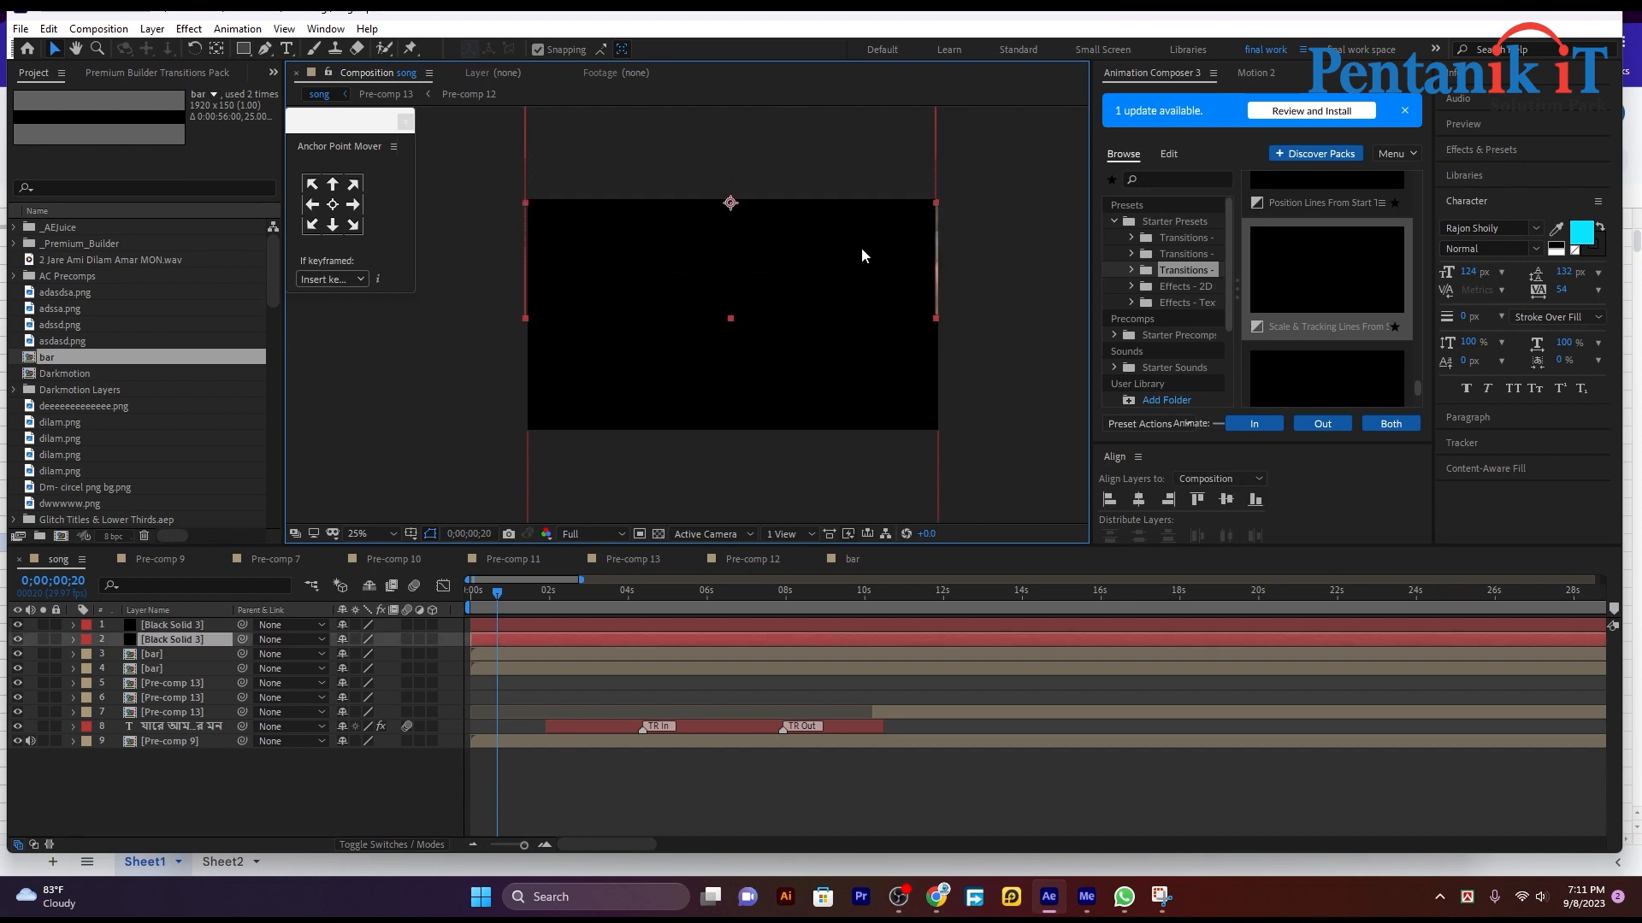
key(Right)
key(Right)
key(Right)
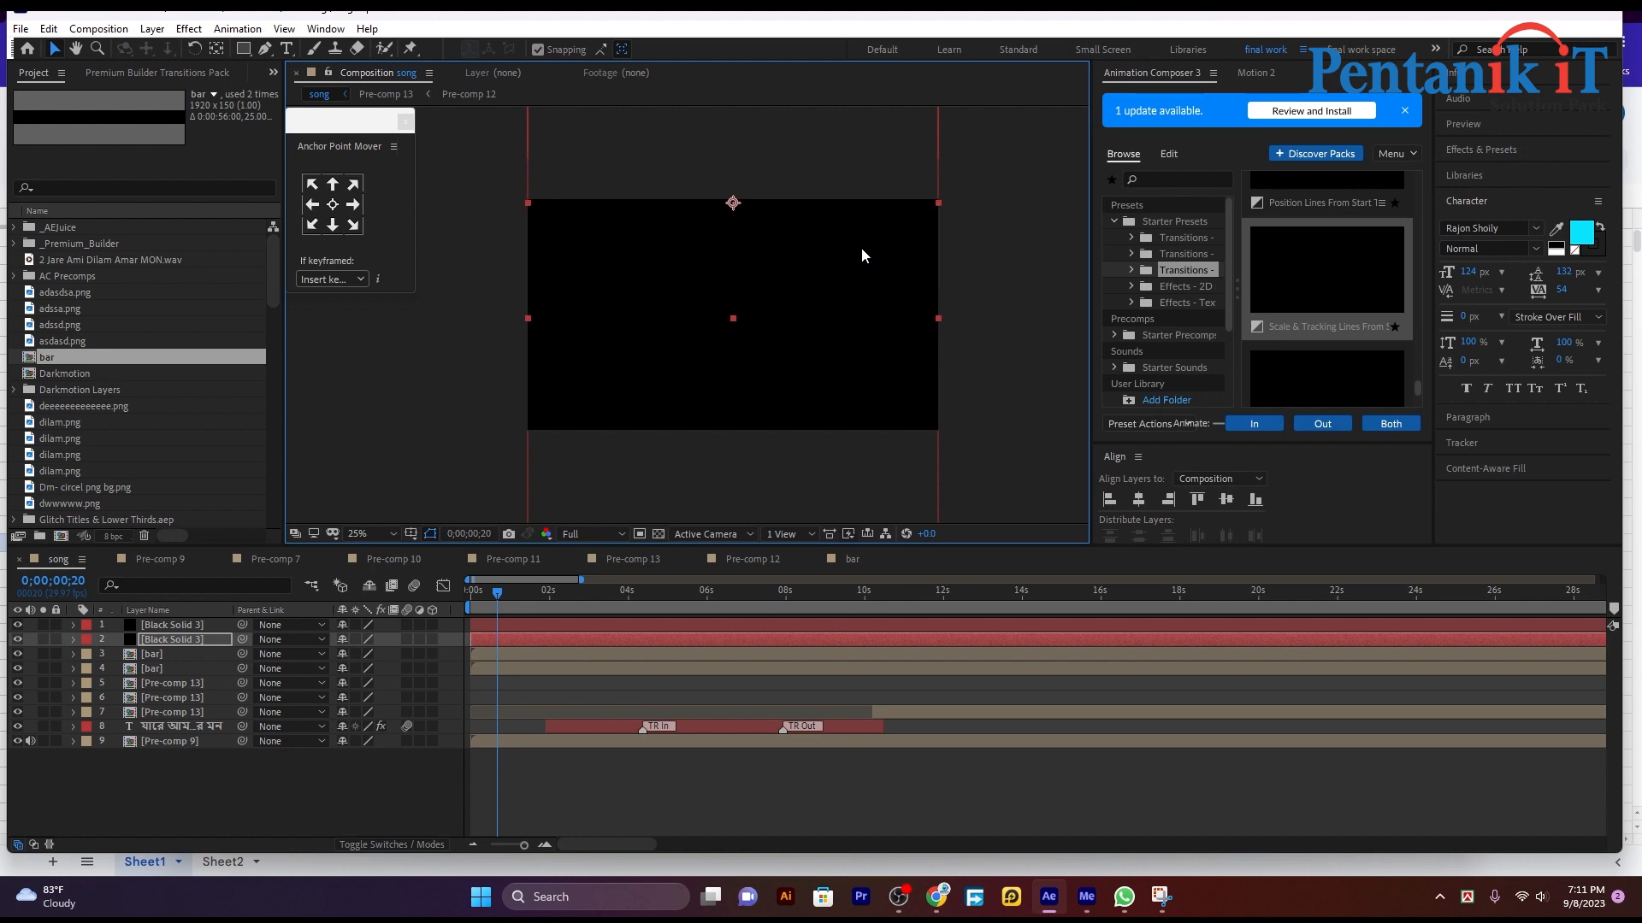
click(1058, 258)
Step: Reveal the Position property of both black solids and keyframe it at 0;00;00;20
click(516, 638)
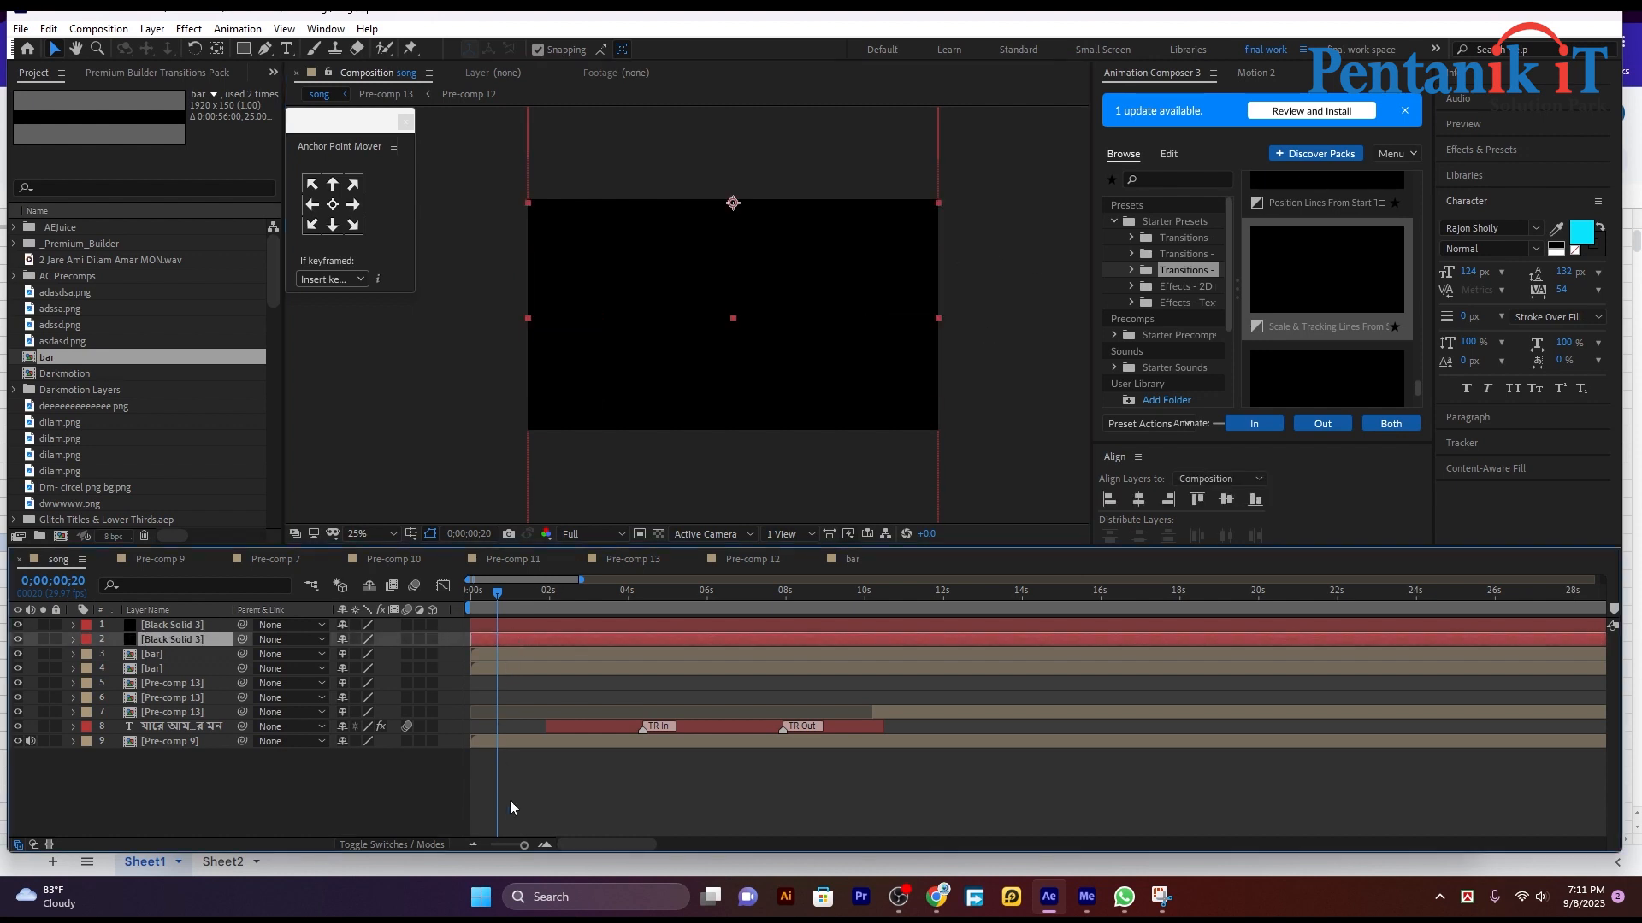
drag(515, 850, 526, 846)
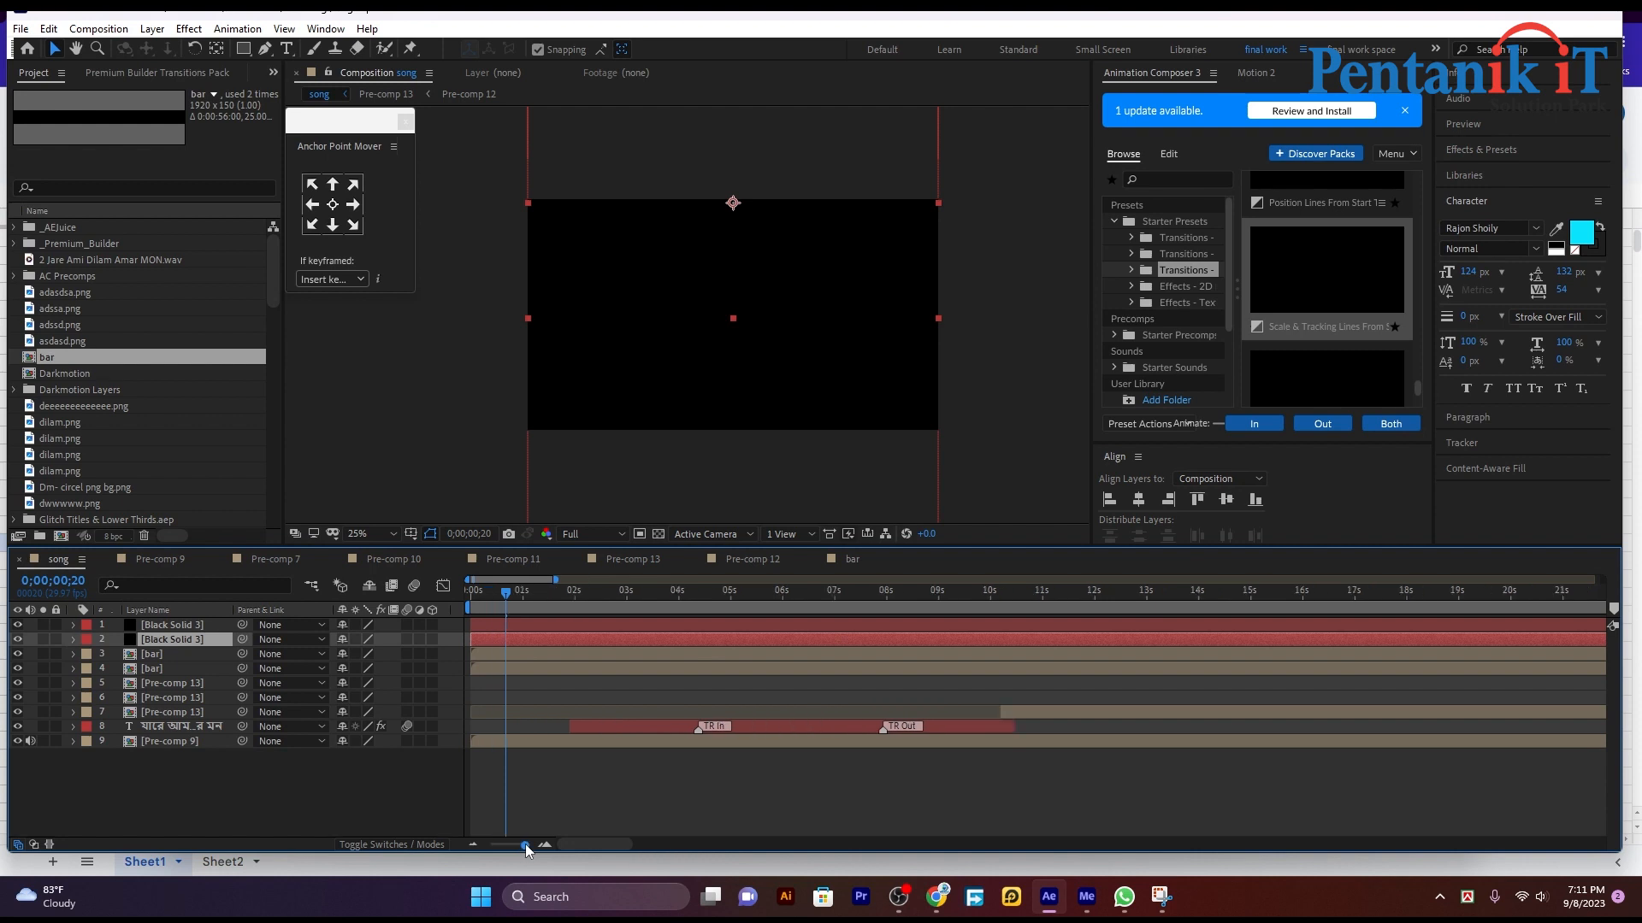
shift+click(505, 621)
key(p)
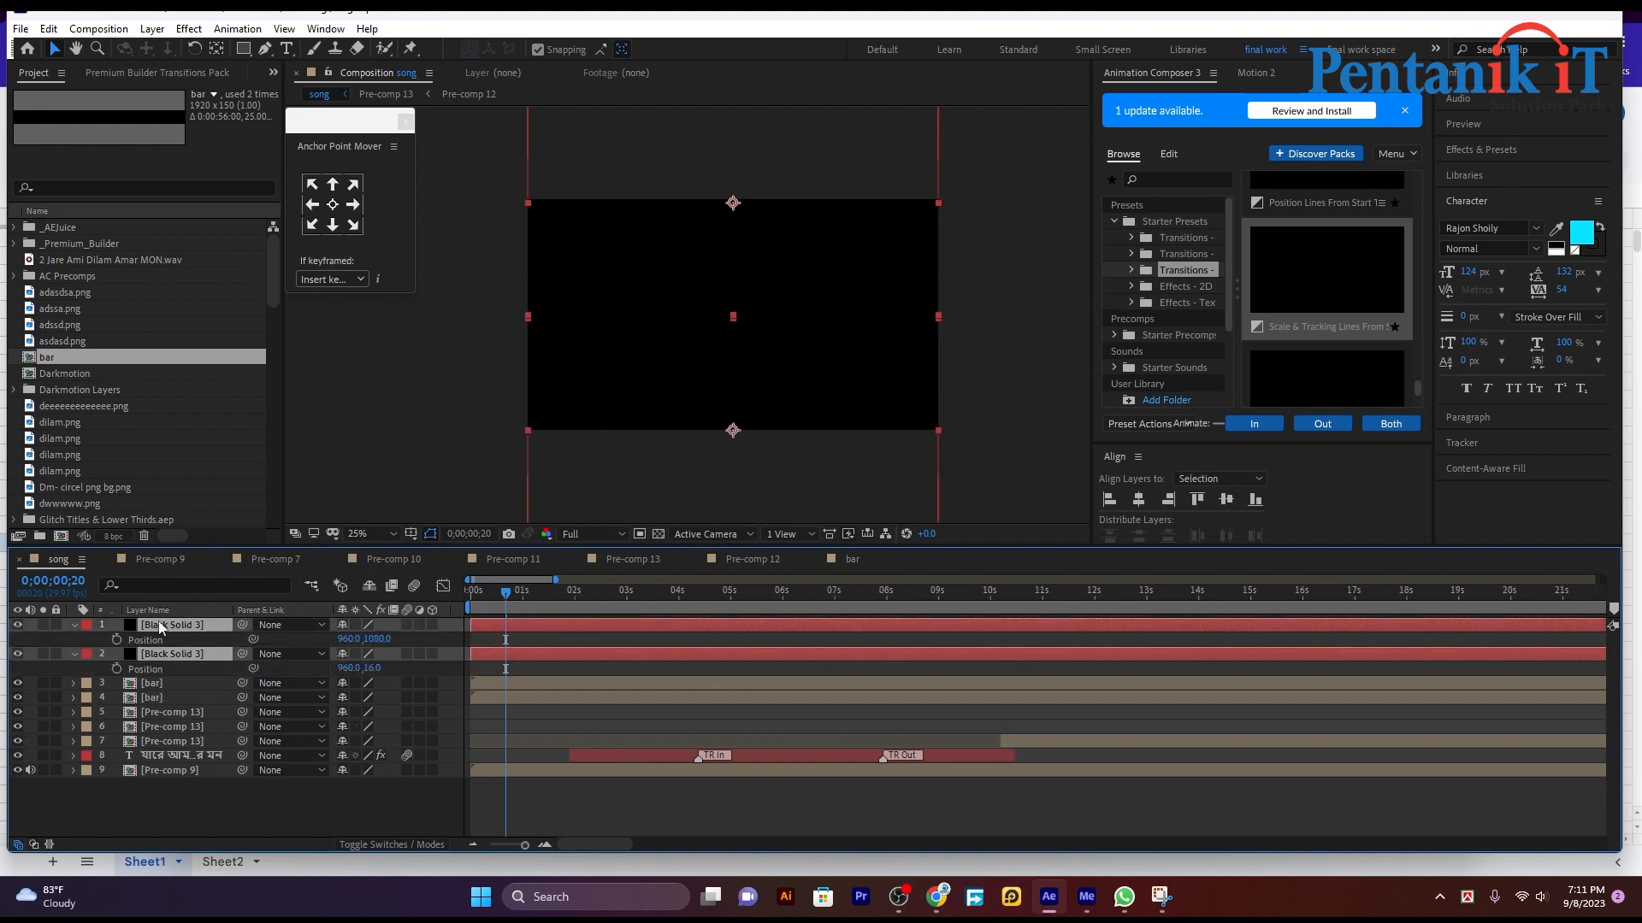
click(117, 640)
click(116, 669)
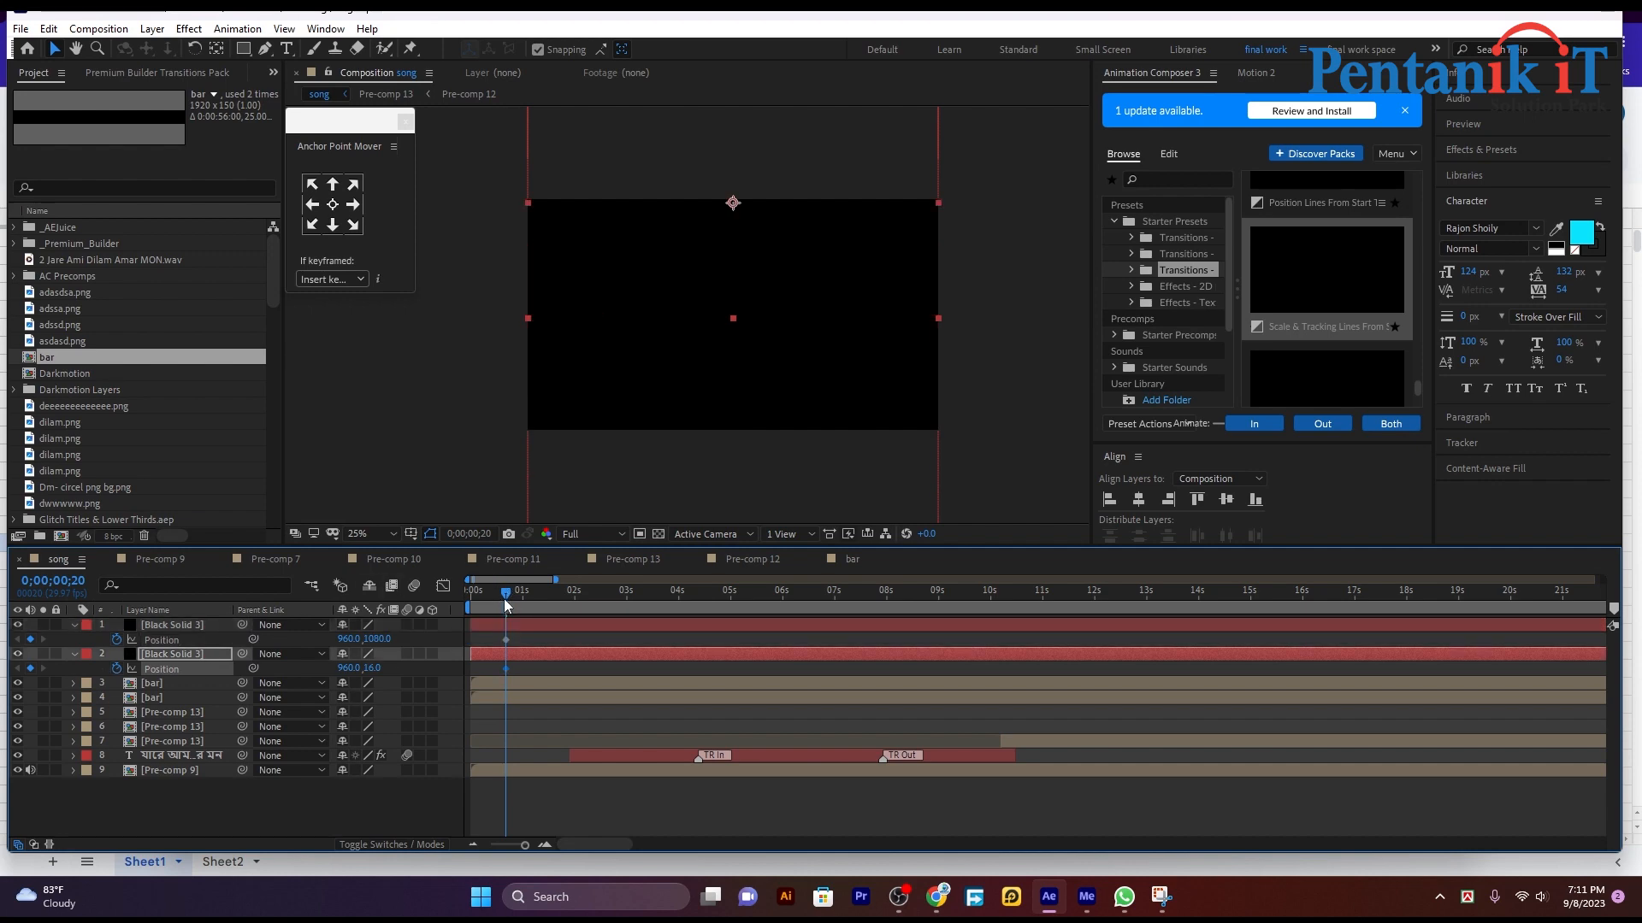
Step: At 0;00;01;02, move the lower black solid to about 964, 1628 below the frame and the upper one to about 940, -572 above it
drag(504, 599, 526, 597)
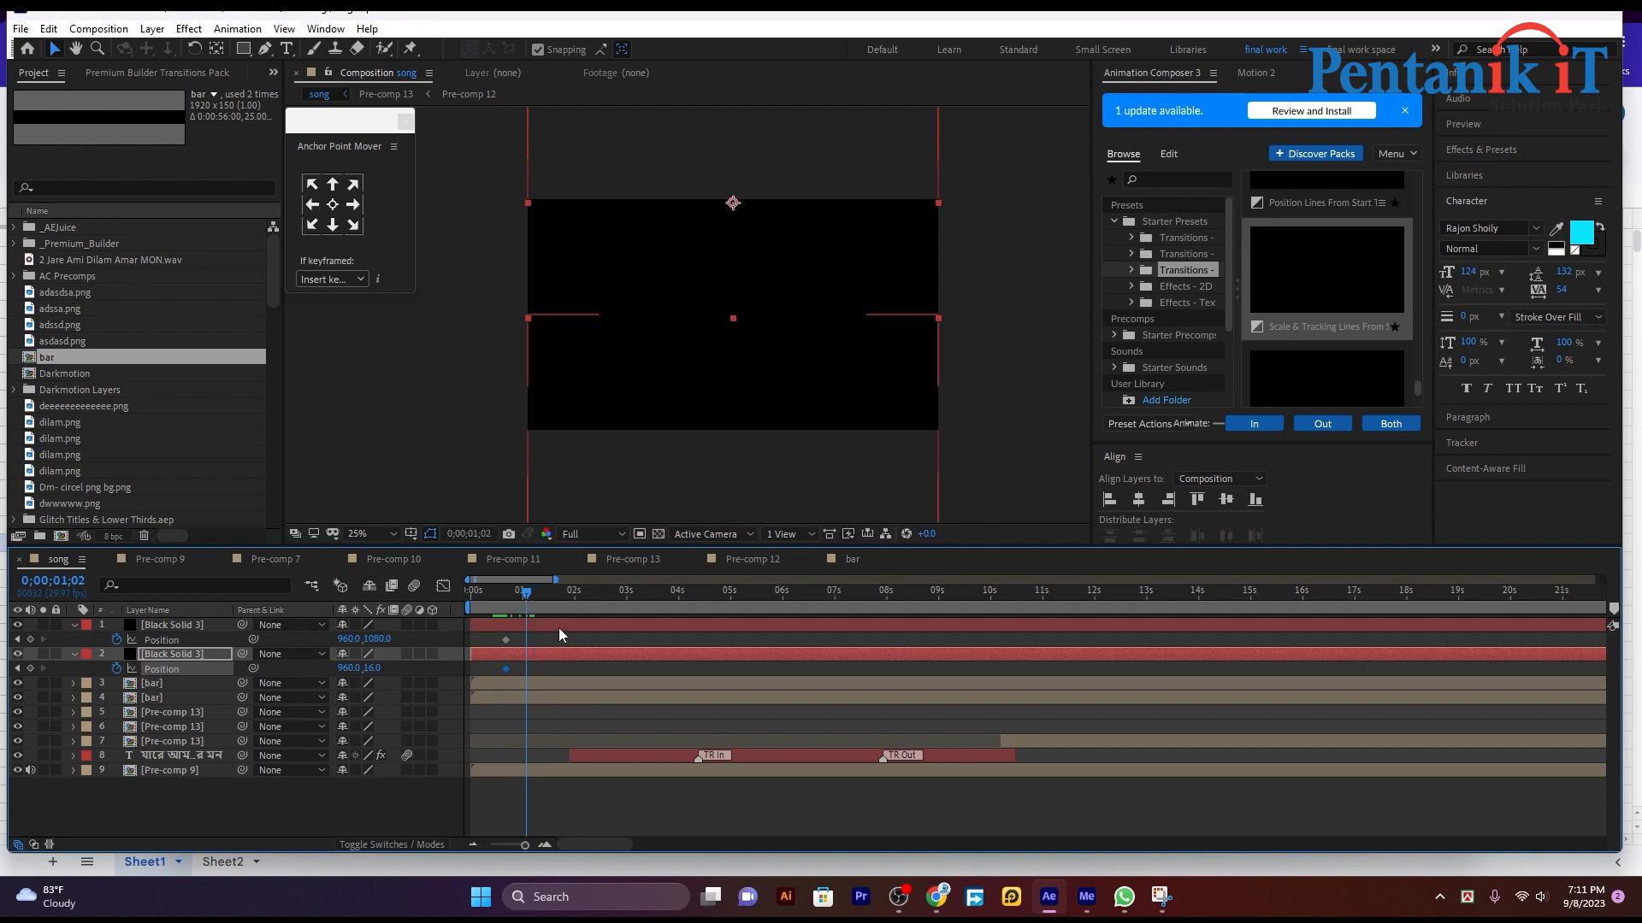
click(557, 627)
click(779, 433)
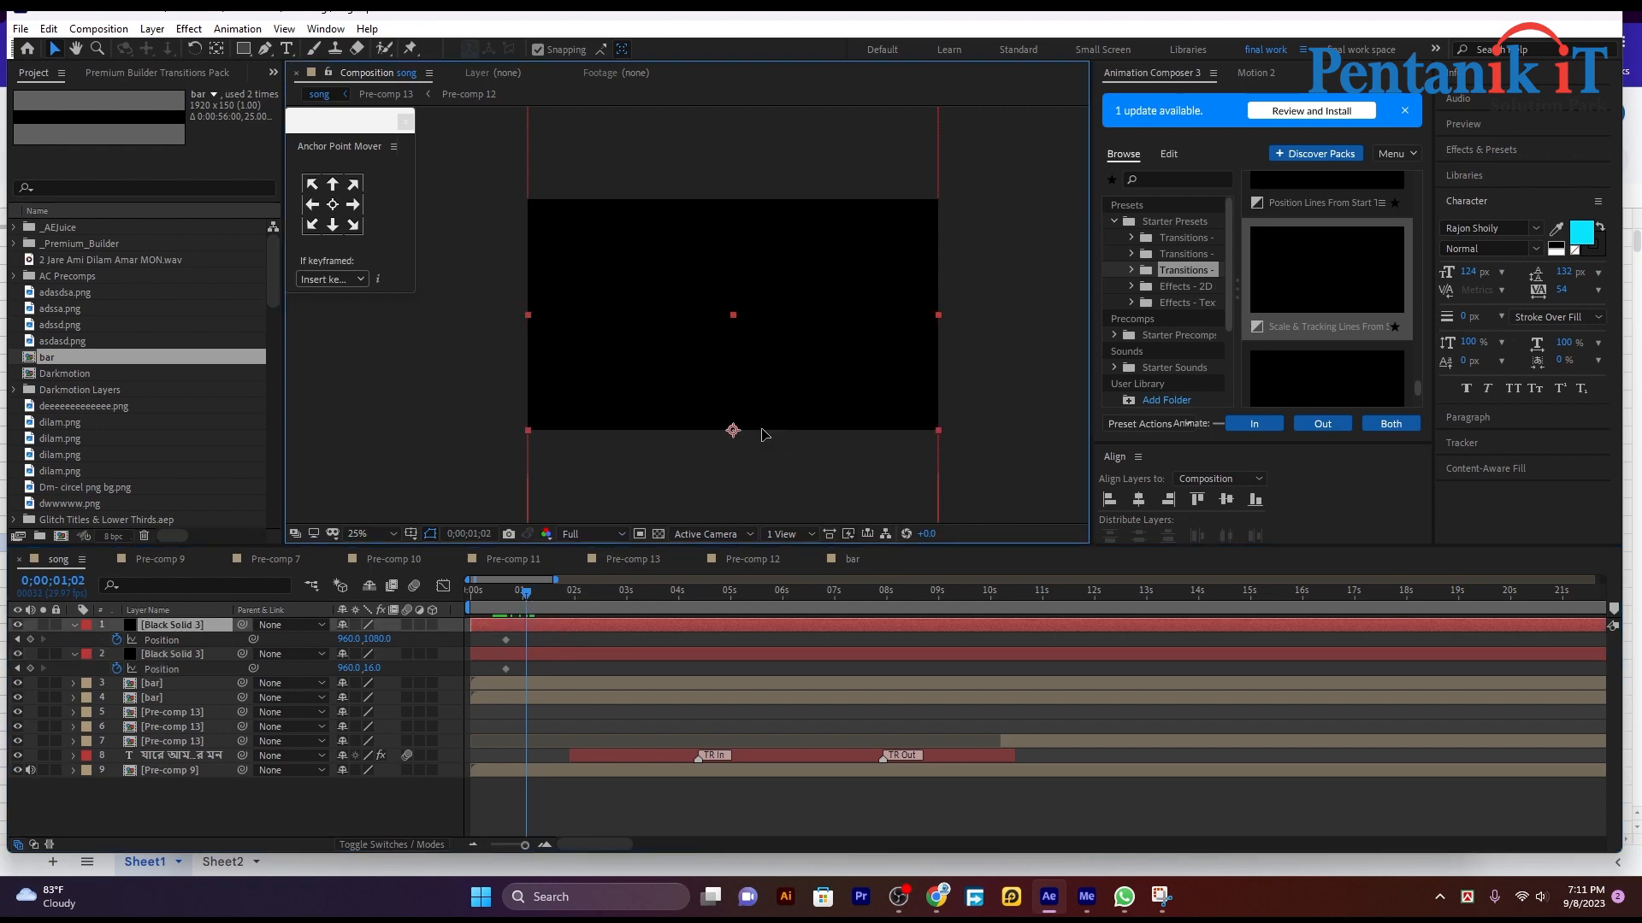
drag(765, 435, 765, 551)
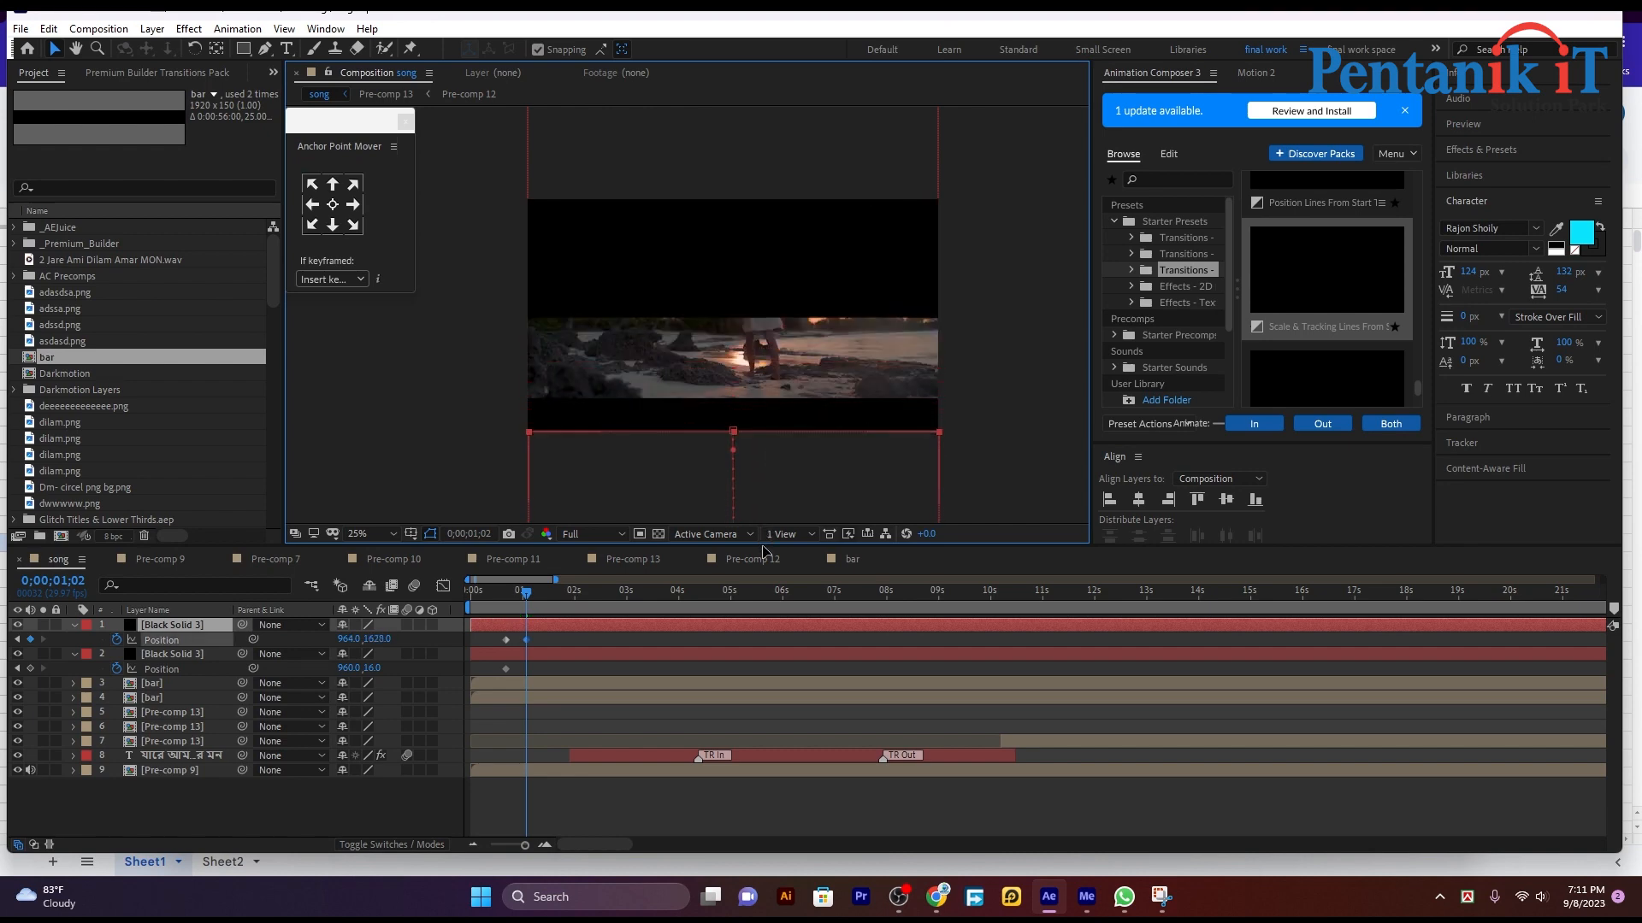
click(779, 233)
drag(779, 228, 766, 133)
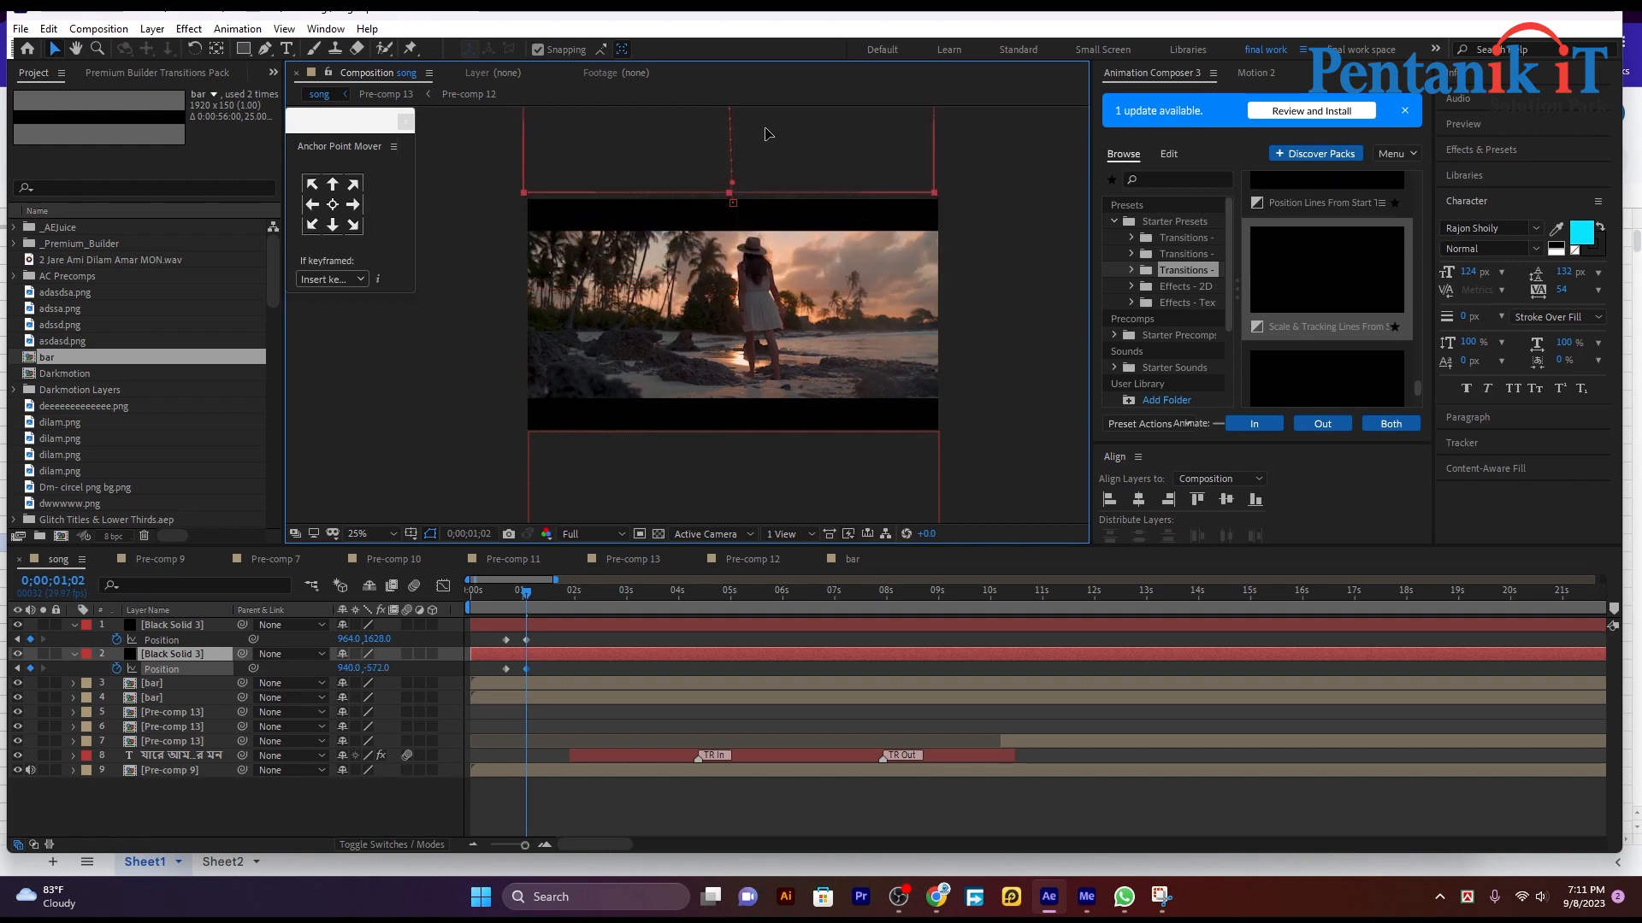
drag(542, 633, 496, 684)
right_click(525, 671)
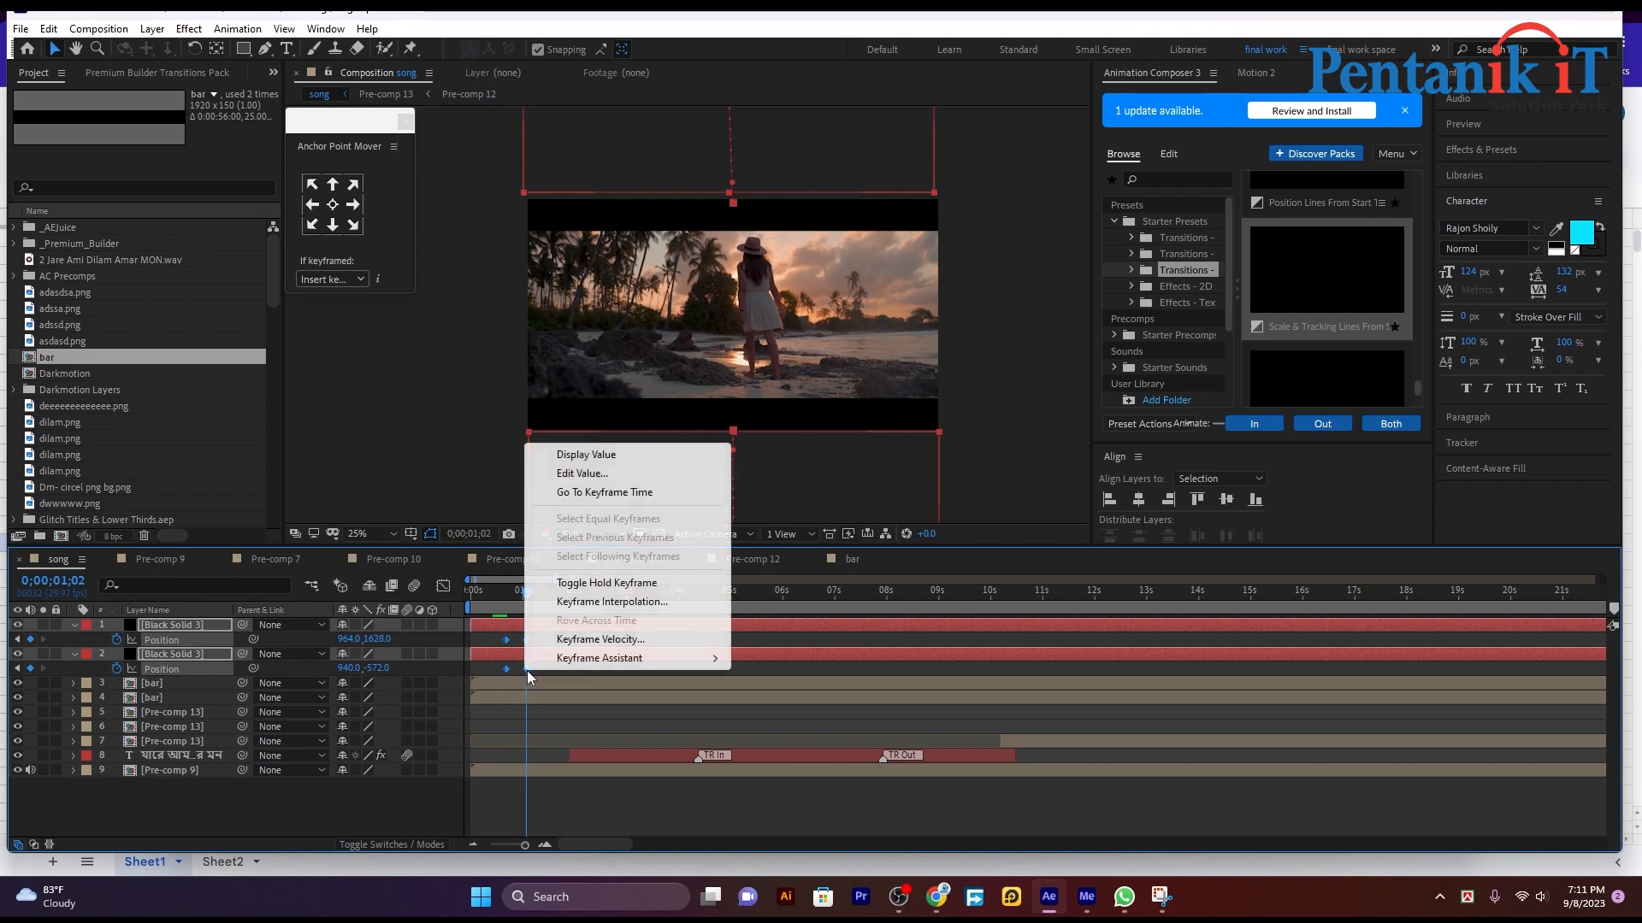
click(917, 571)
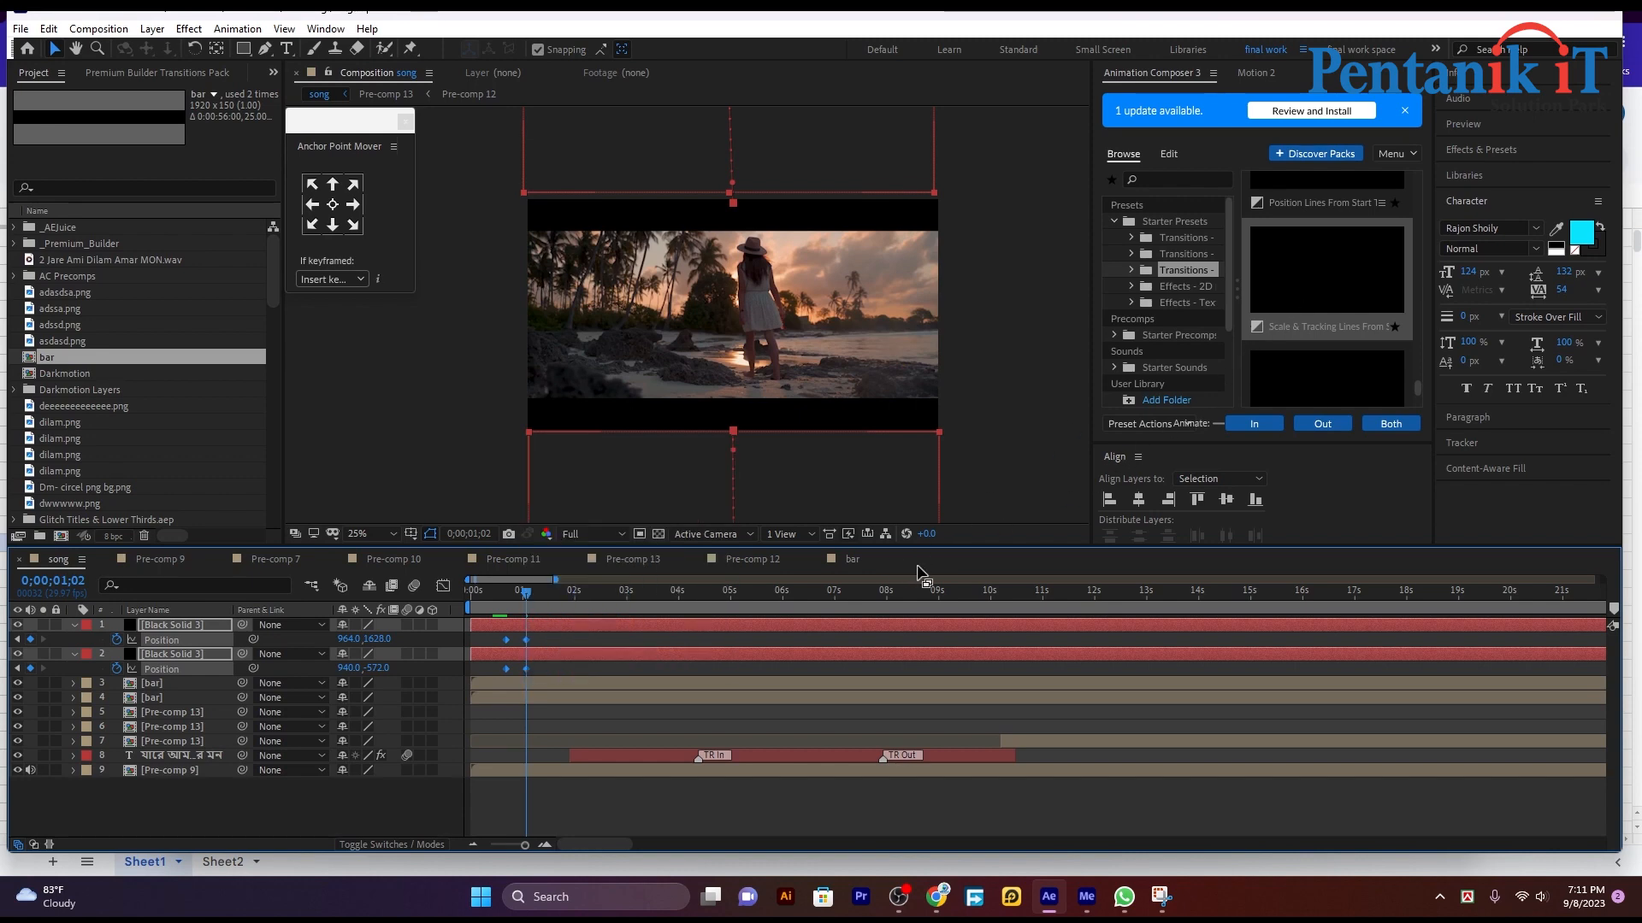
Step: Shift both black solids and both bar layers earlier so the solids' Position animation begins at the composition's start
click(549, 666)
click(568, 639)
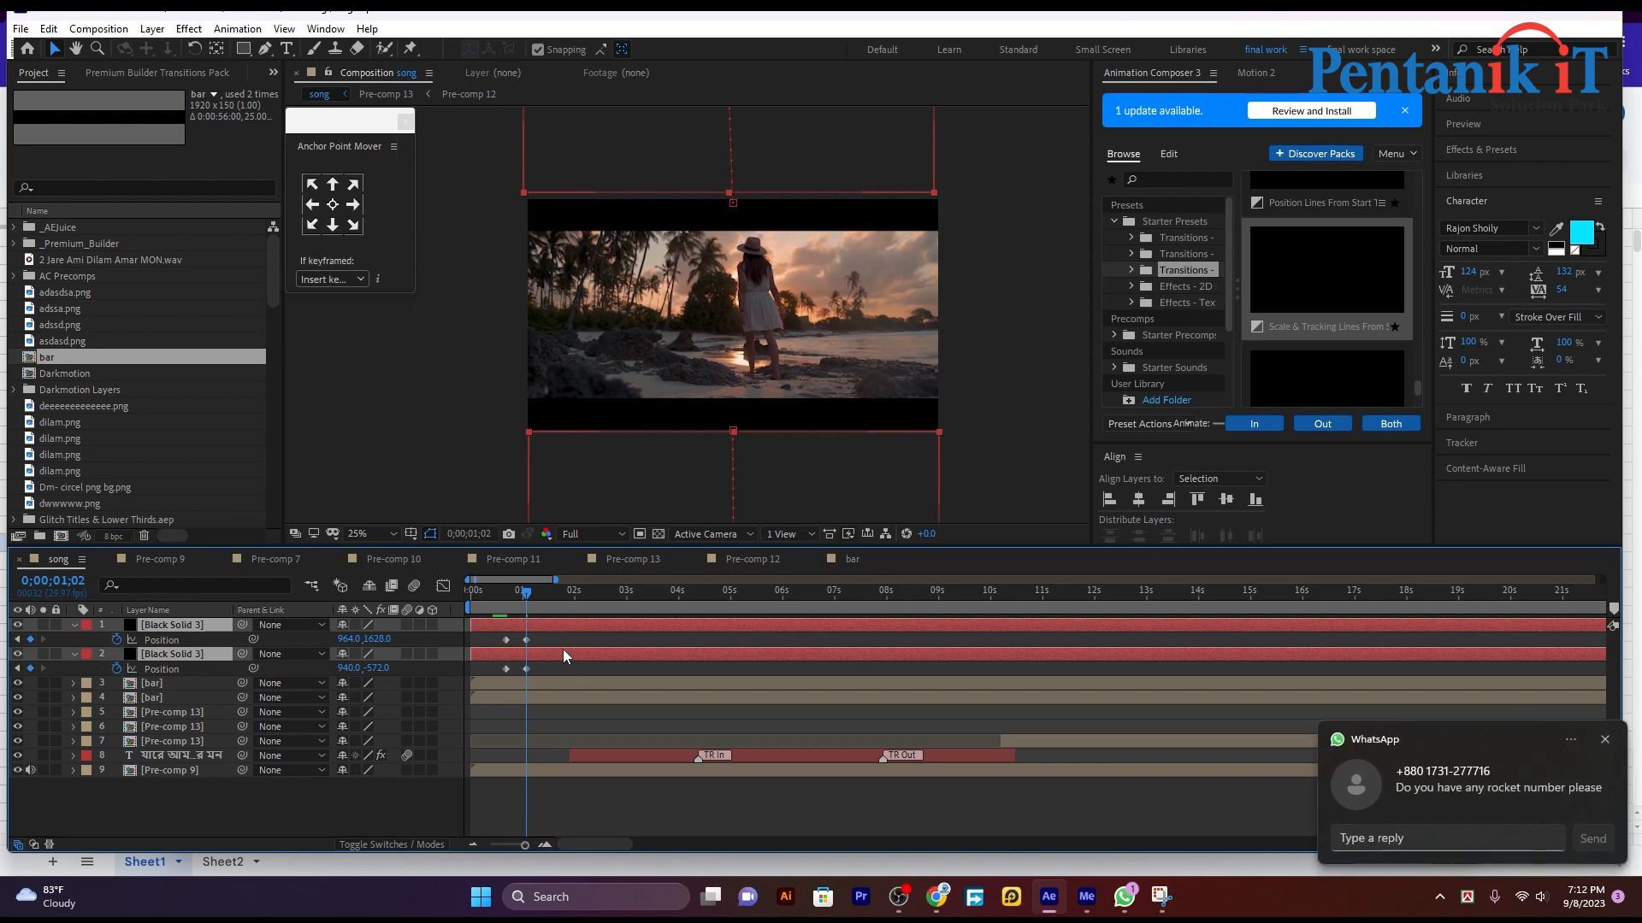
drag(564, 652, 529, 654)
drag(528, 593, 472, 593)
click(521, 694)
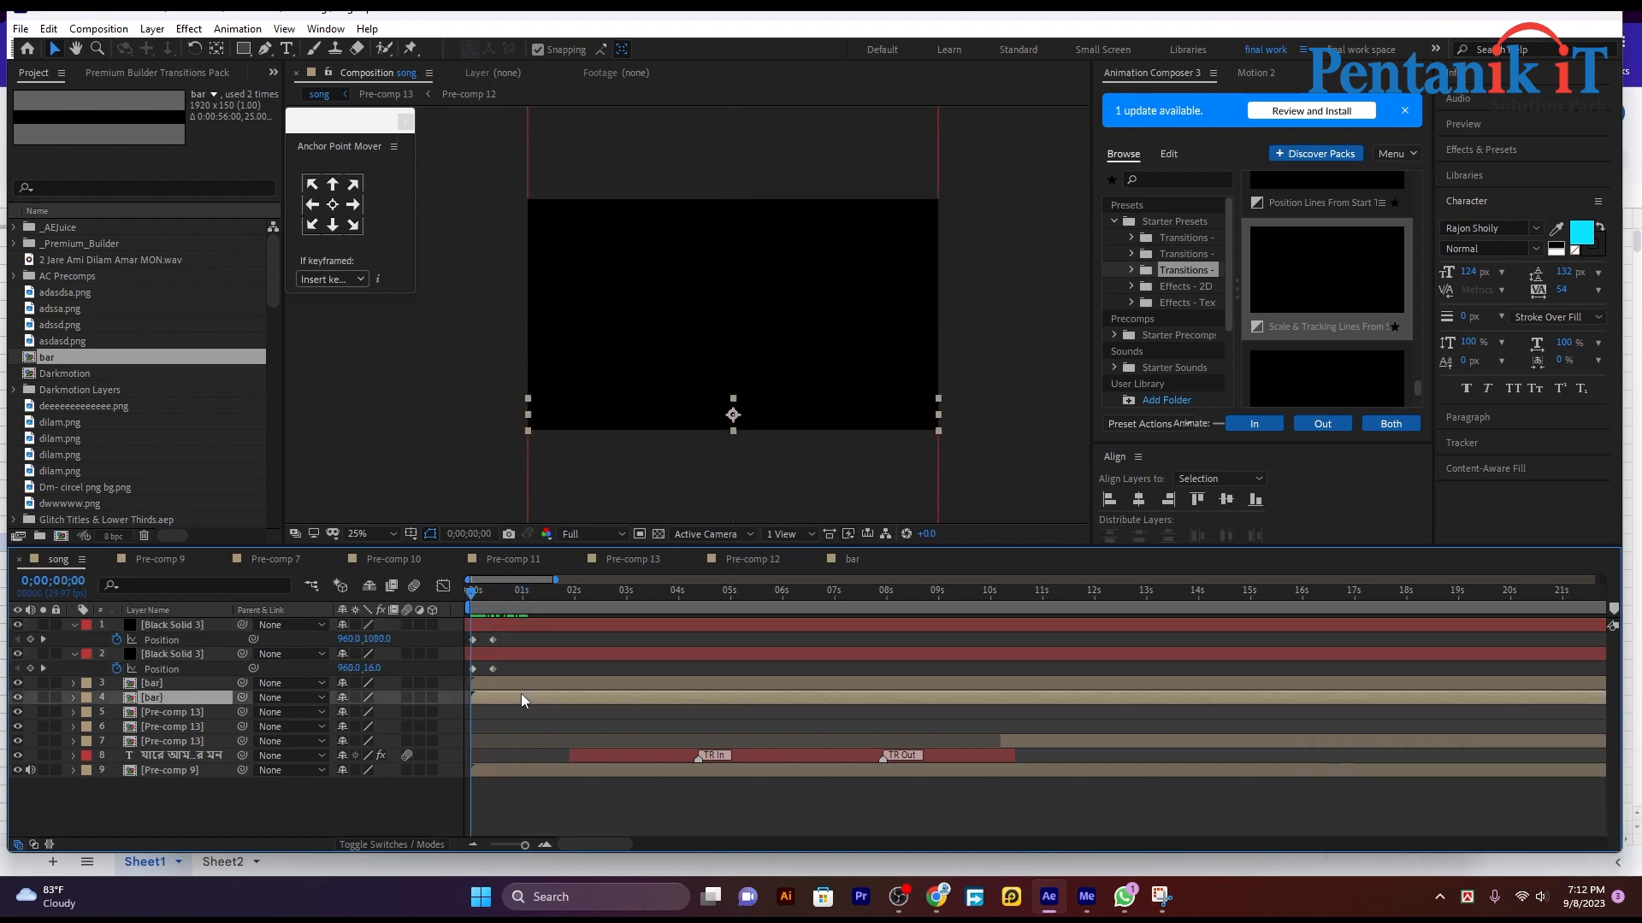
click(496, 684)
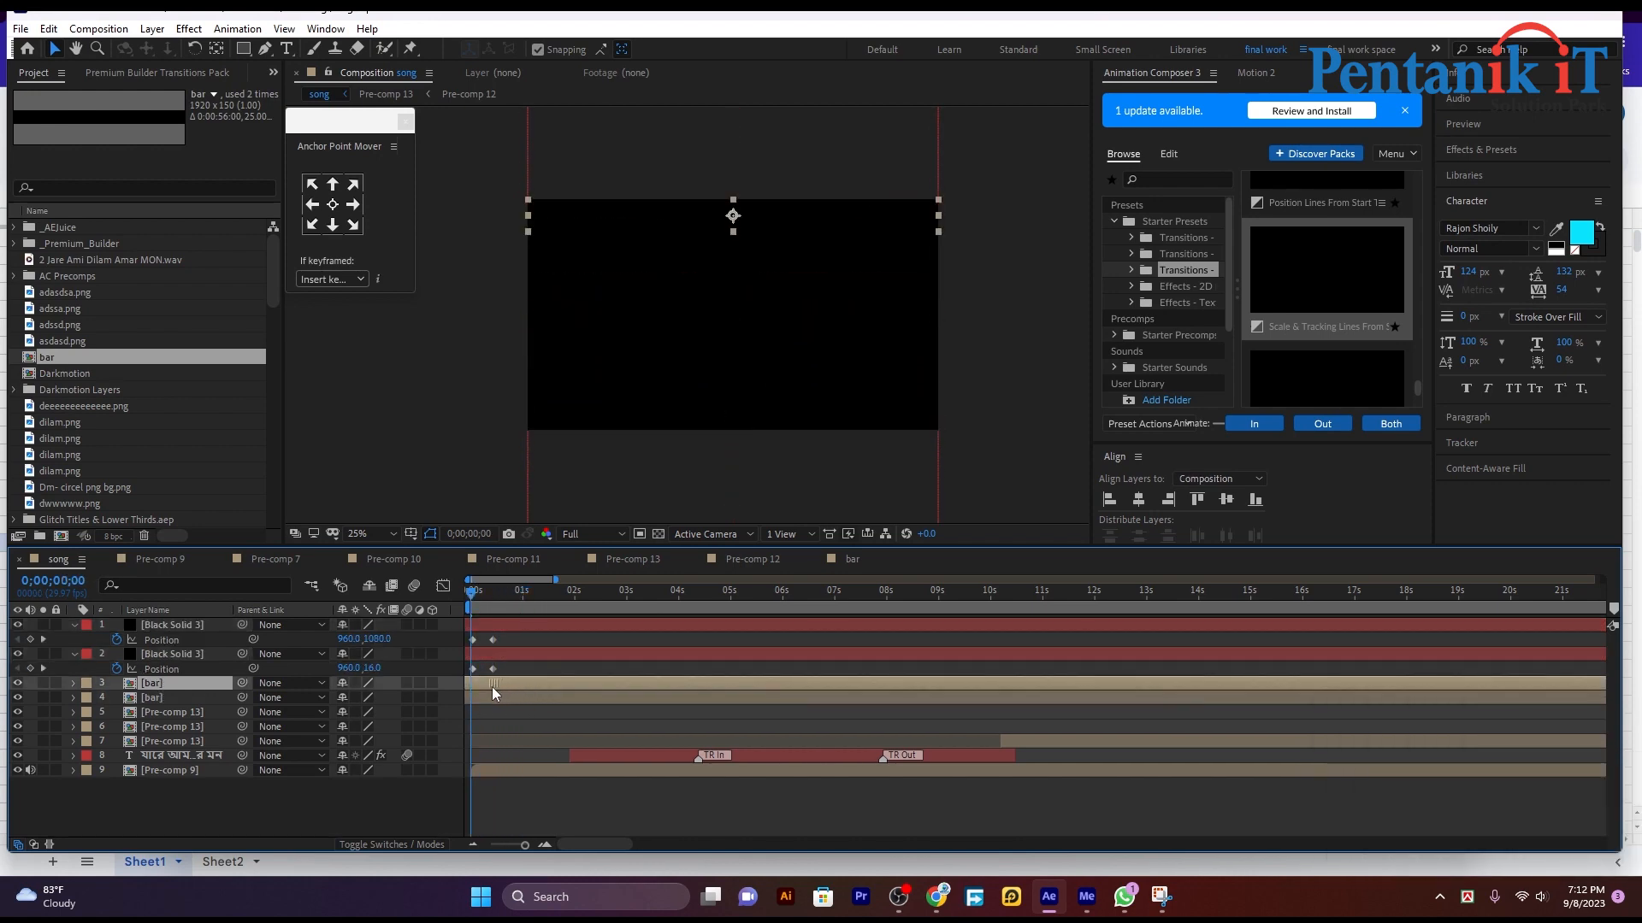
Step: Lengthen the reveal by moving the second Position keyframes of both black solids to just before the 1-second mark
key(space)
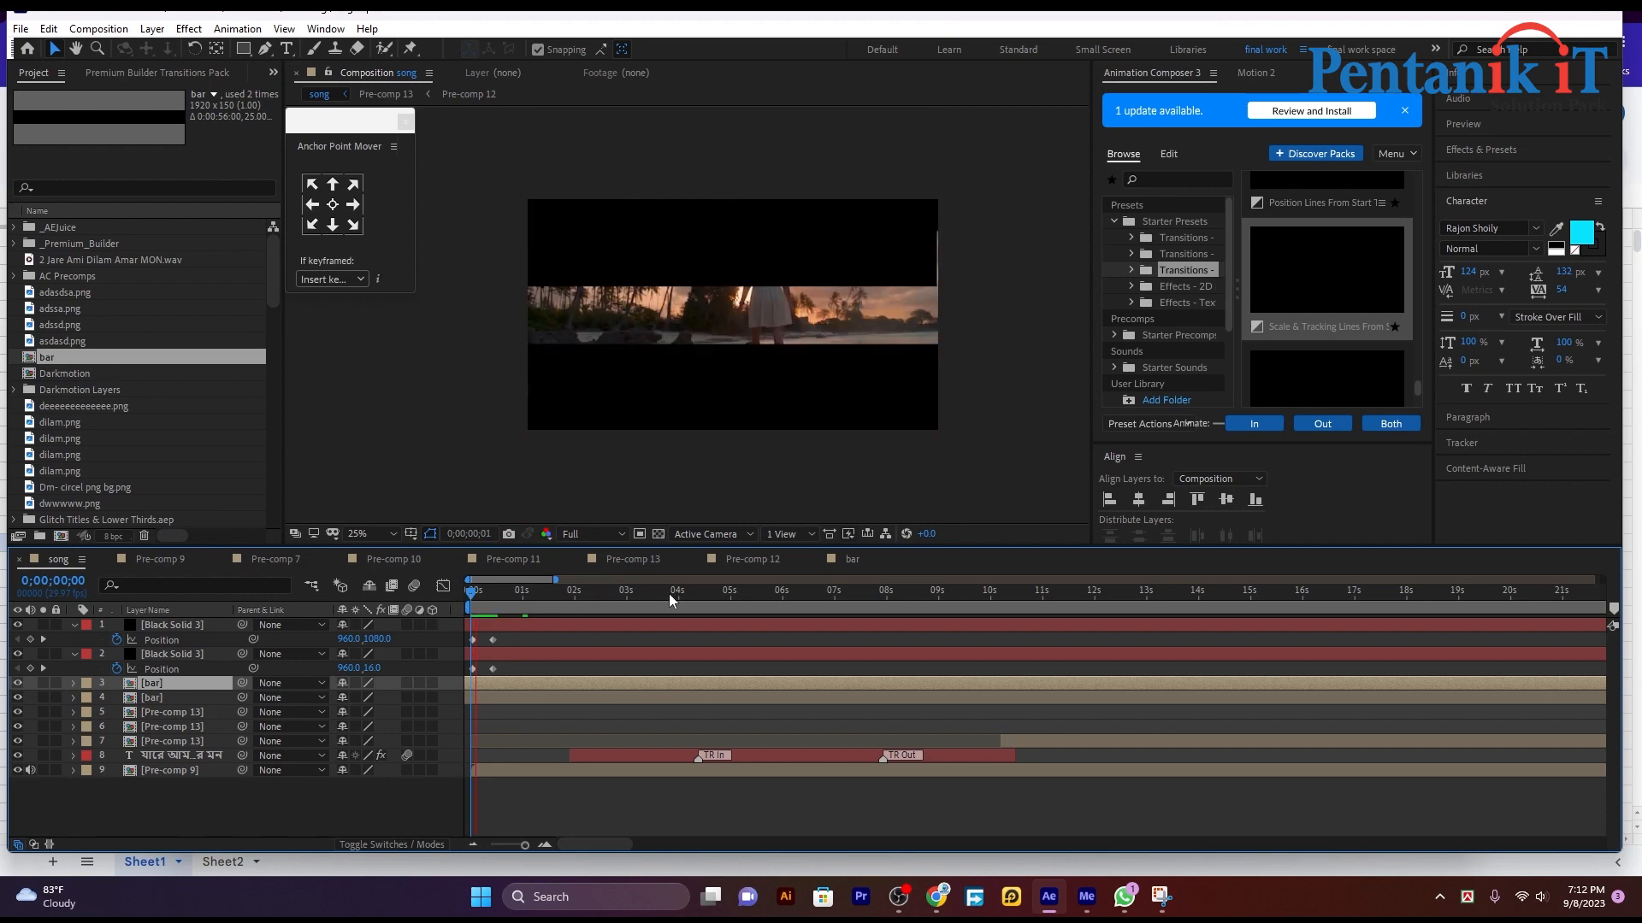
key(space)
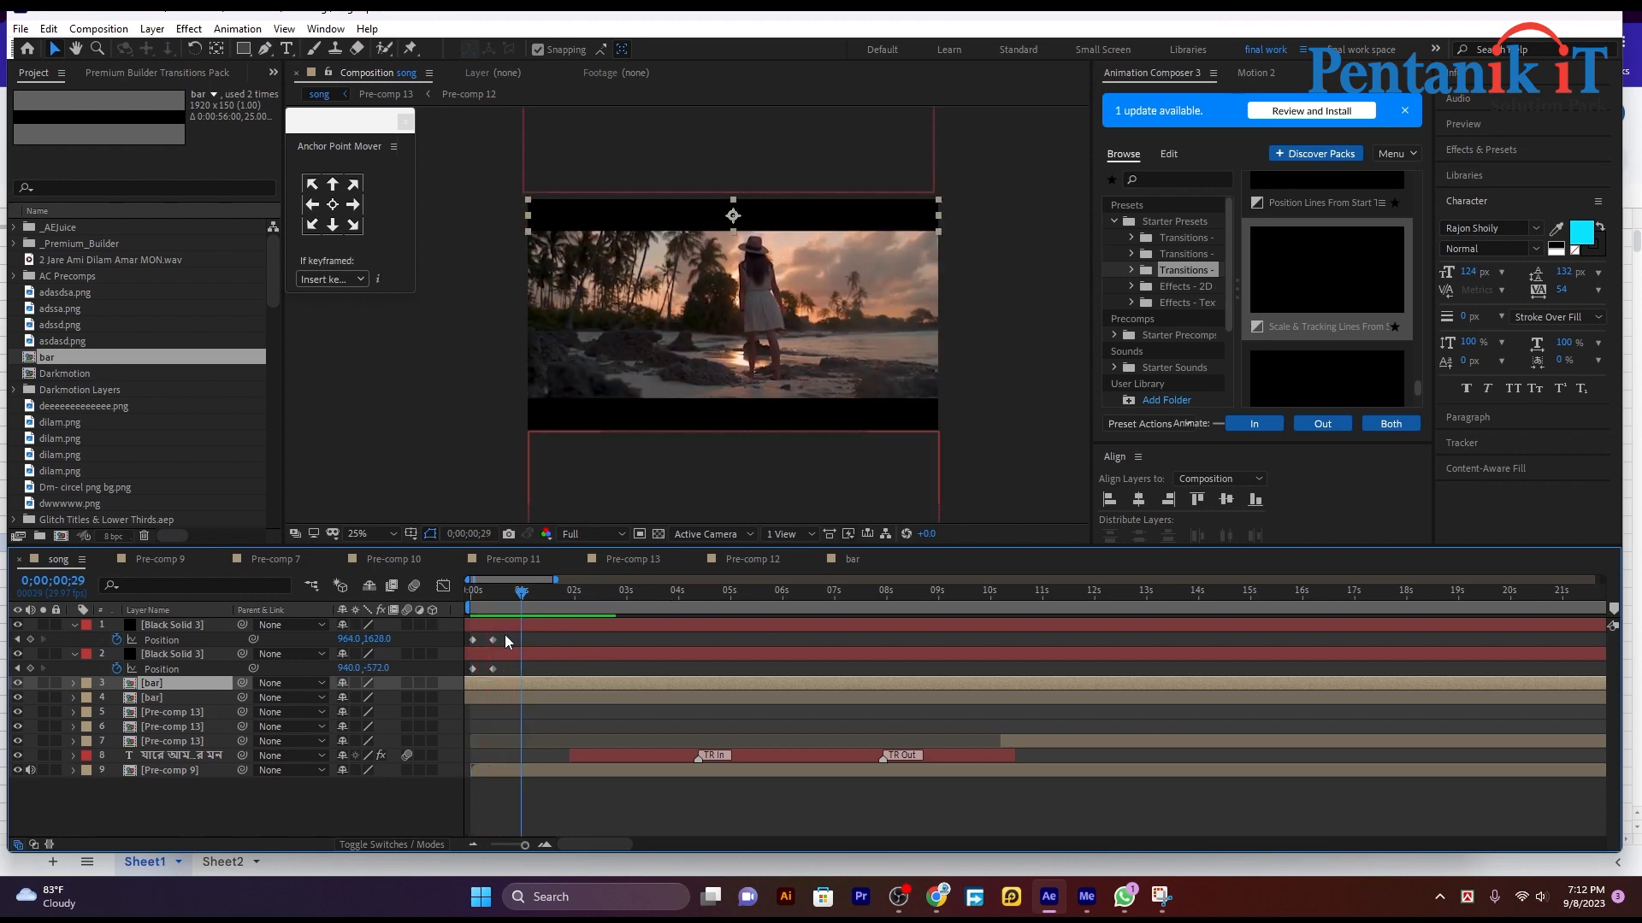
drag(504, 634, 523, 588)
Step: Preview the opening reveal repeatedly from the composition's start and dismiss the chat notification
key(space)
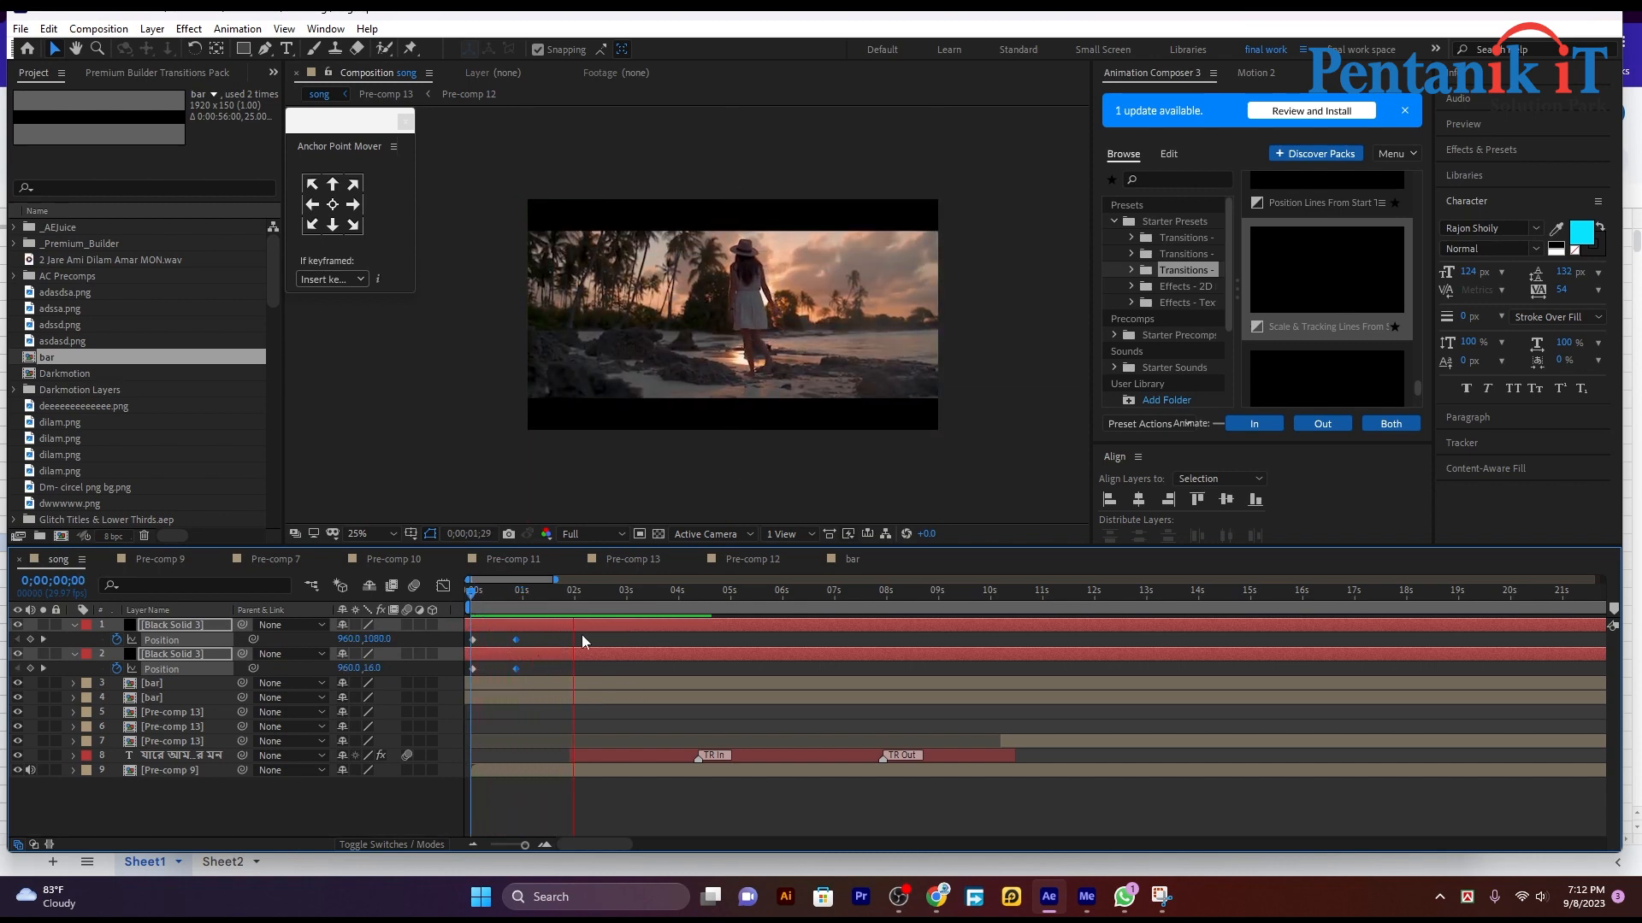
key(space)
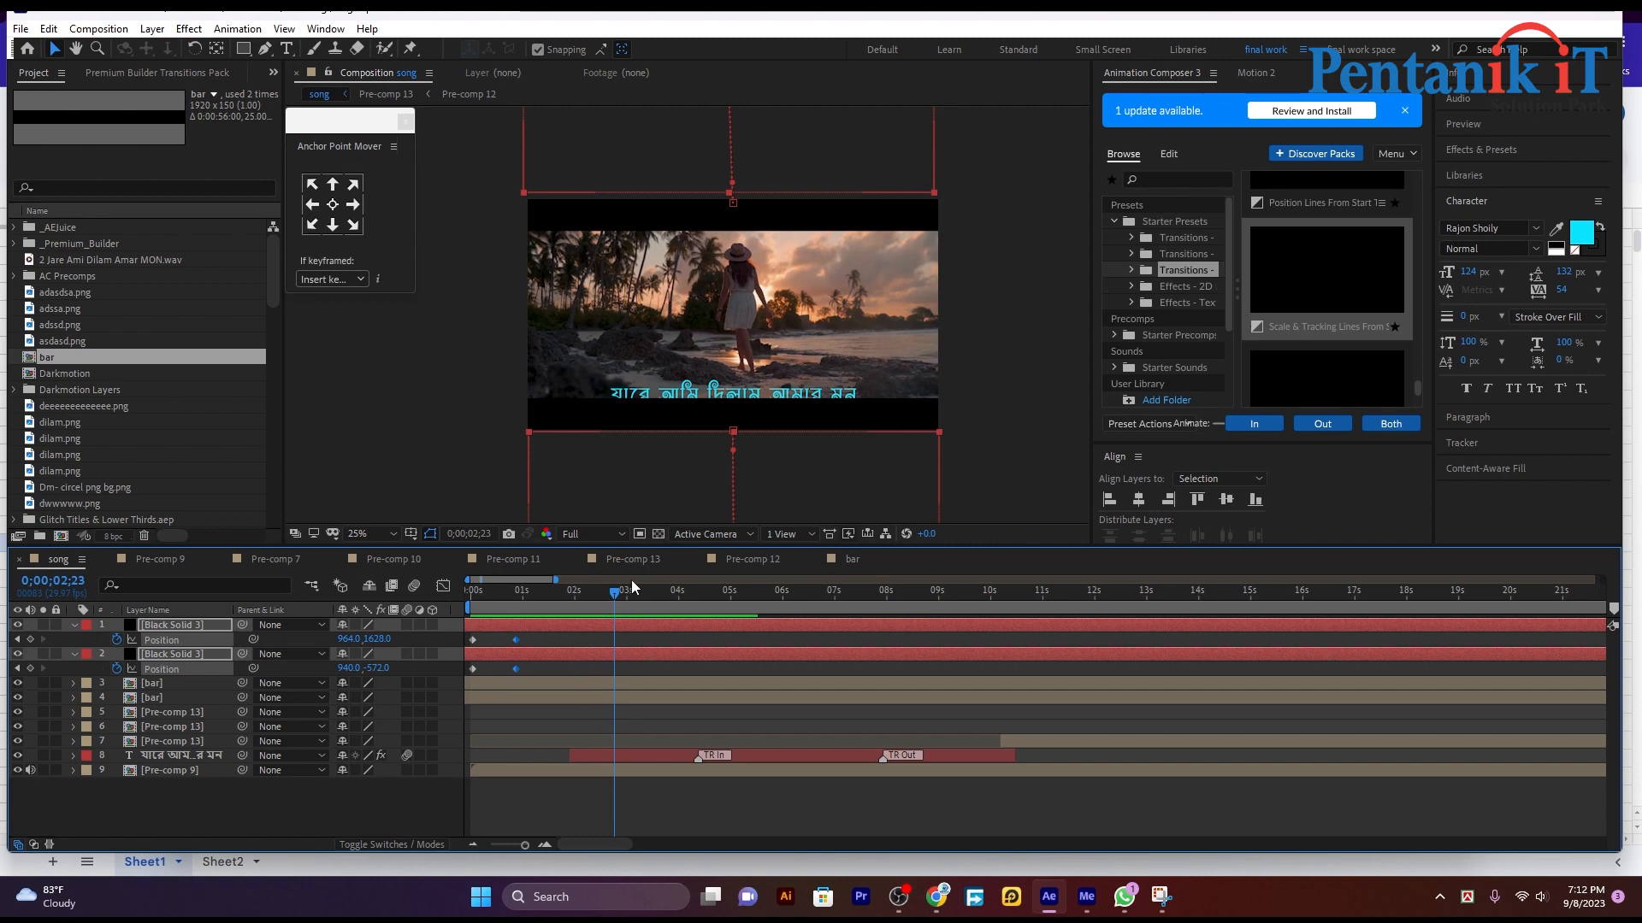
drag(620, 596, 443, 614)
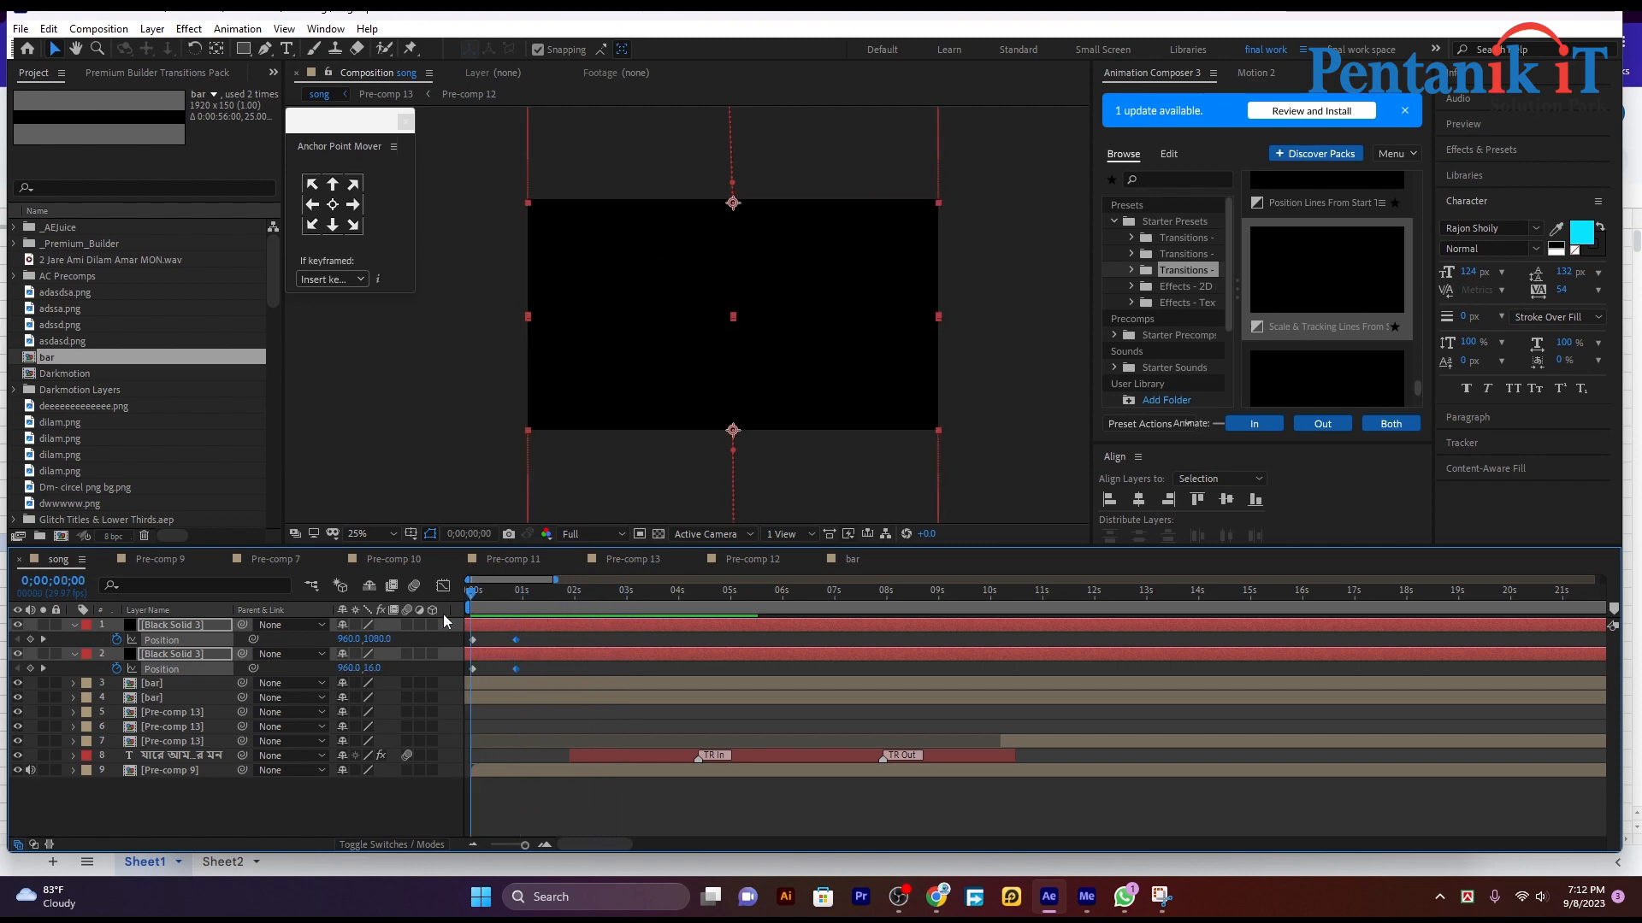
key(space)
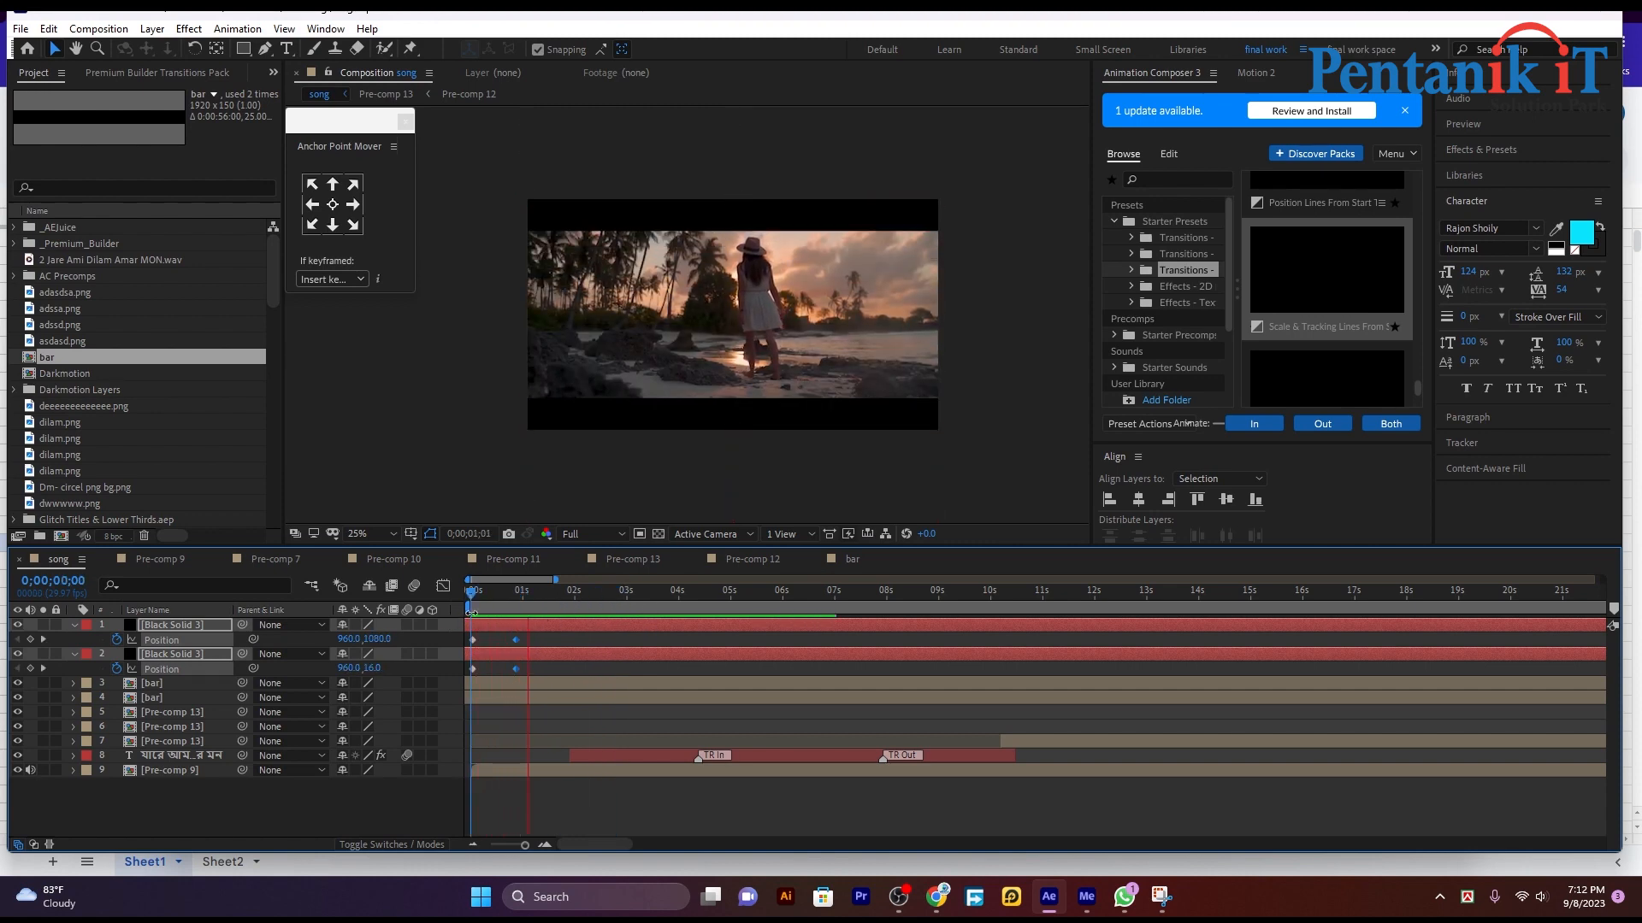
key(space)
drag(546, 595, 511, 605)
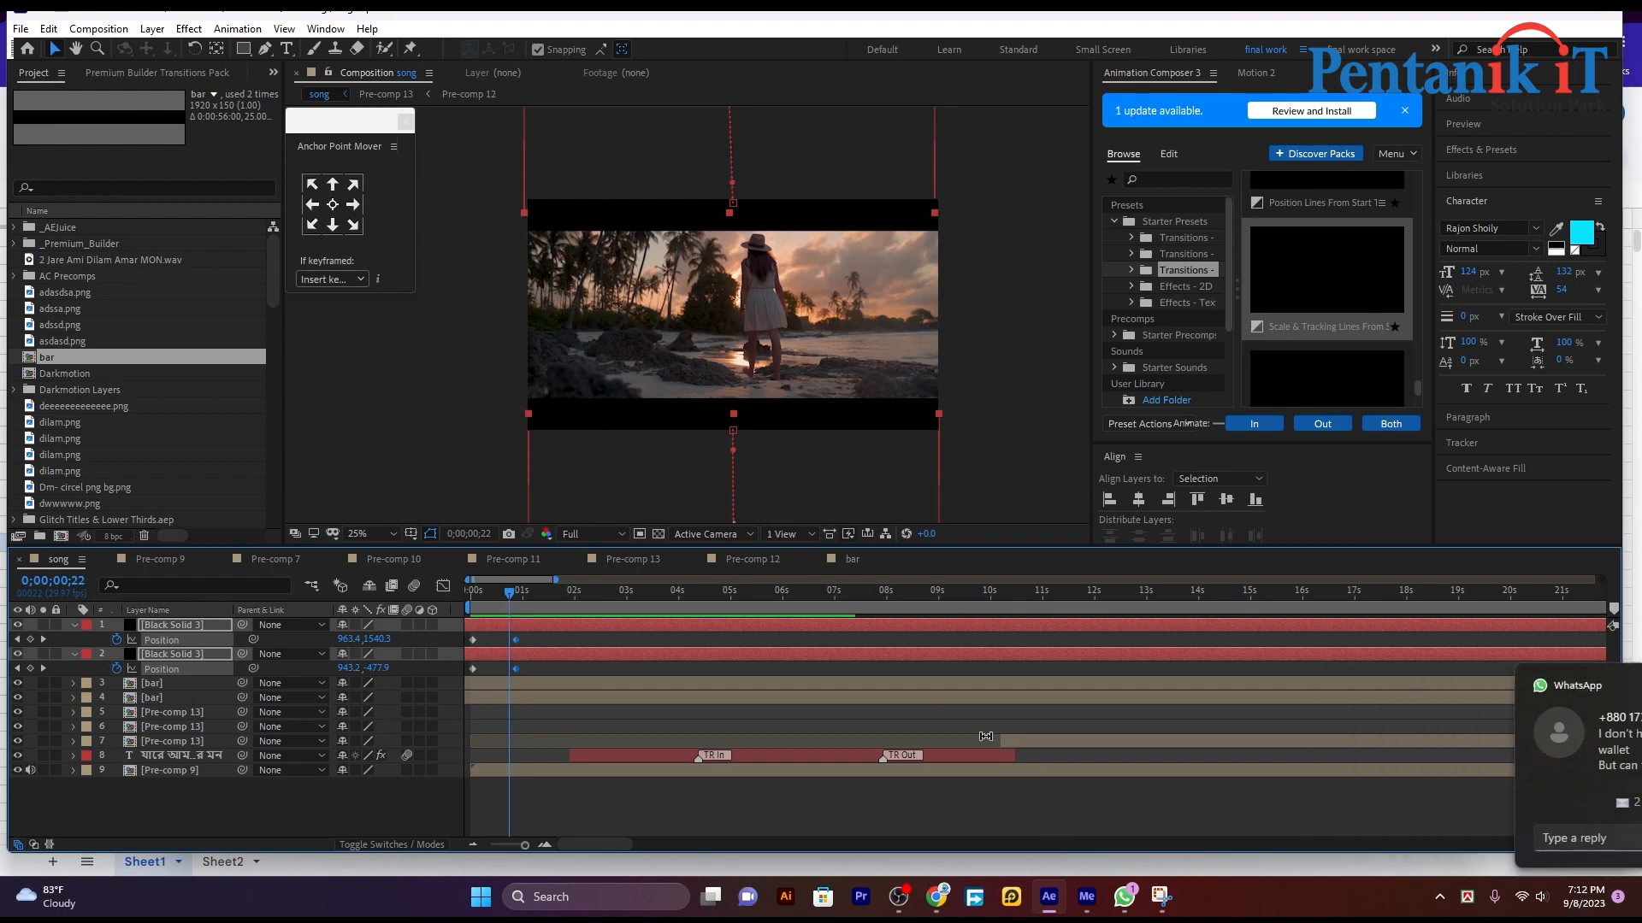
click(1034, 335)
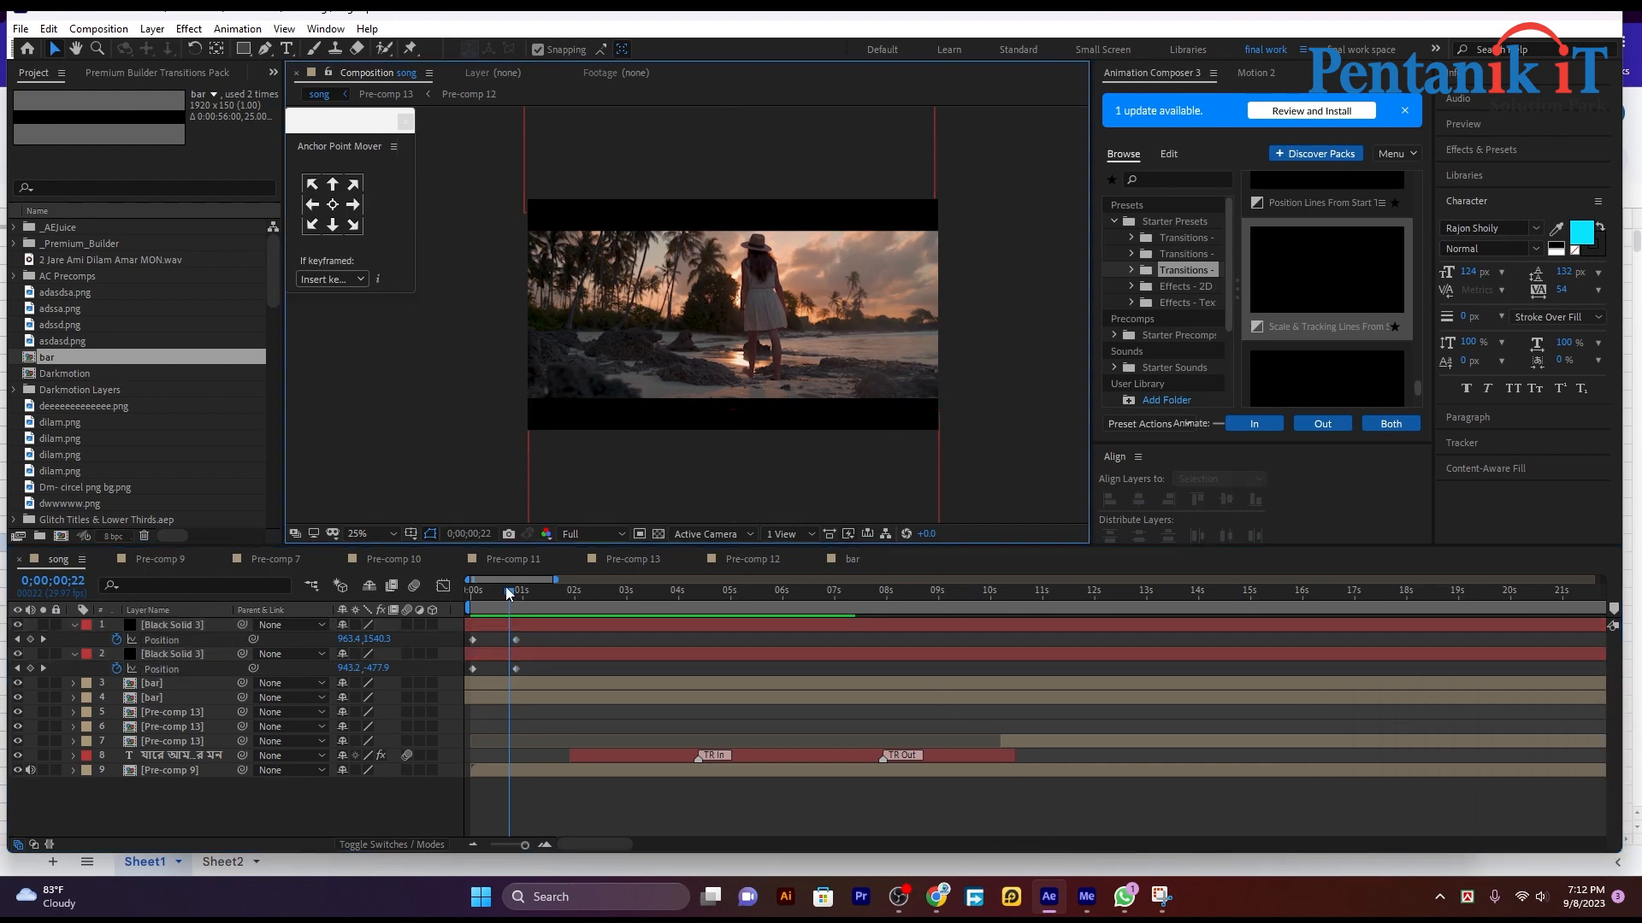
drag(505, 586, 449, 598)
key(space)
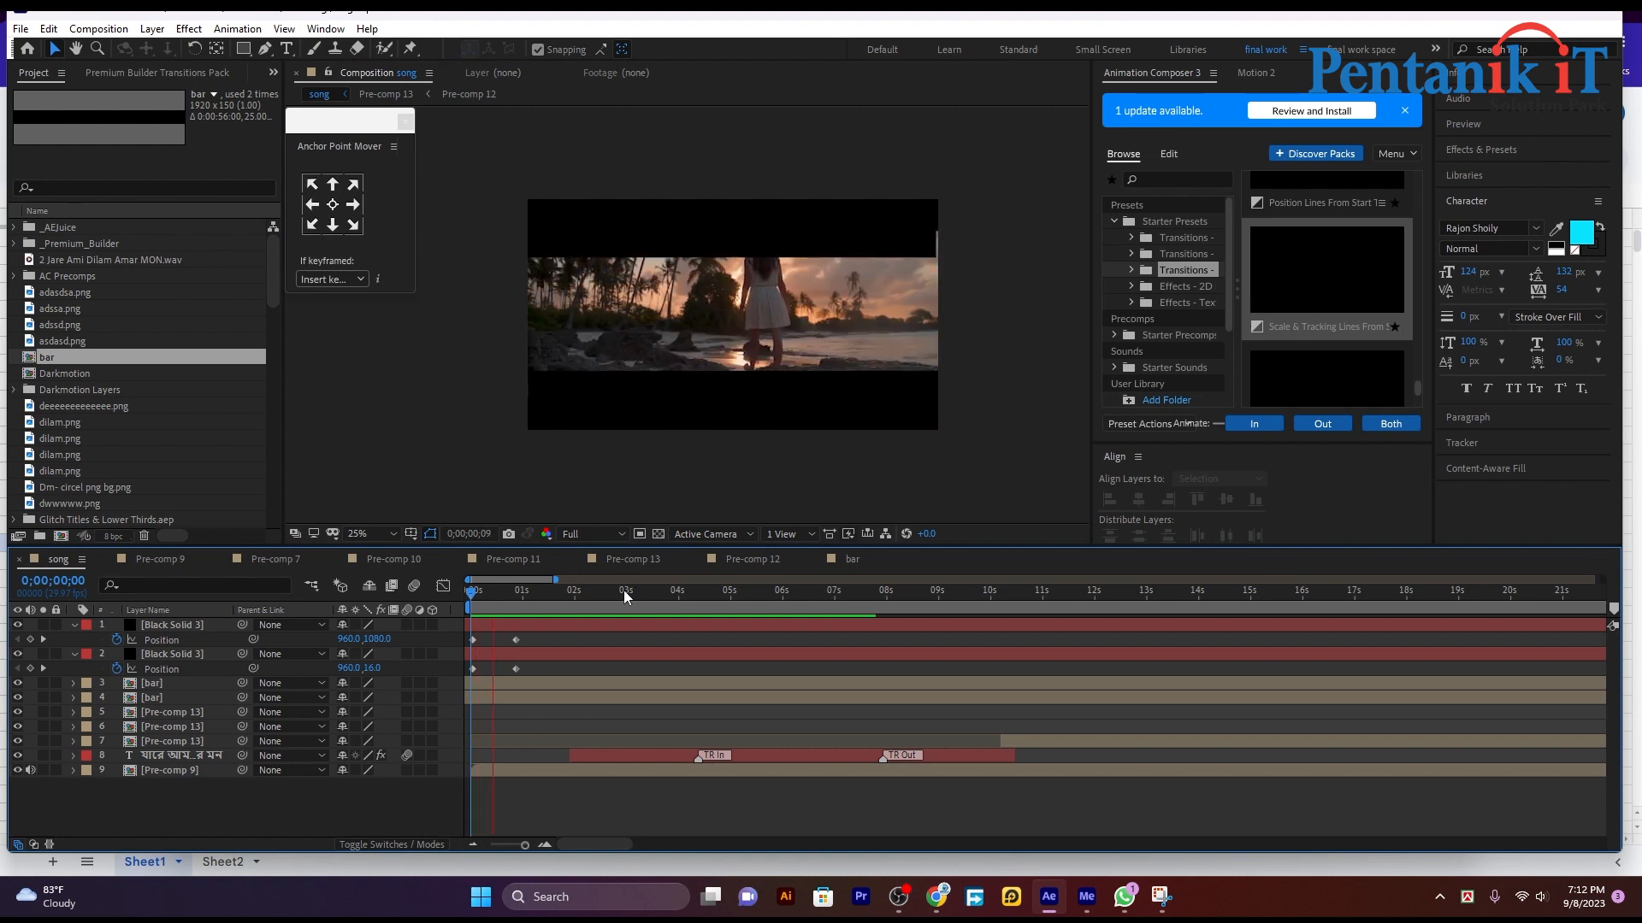
click(515, 591)
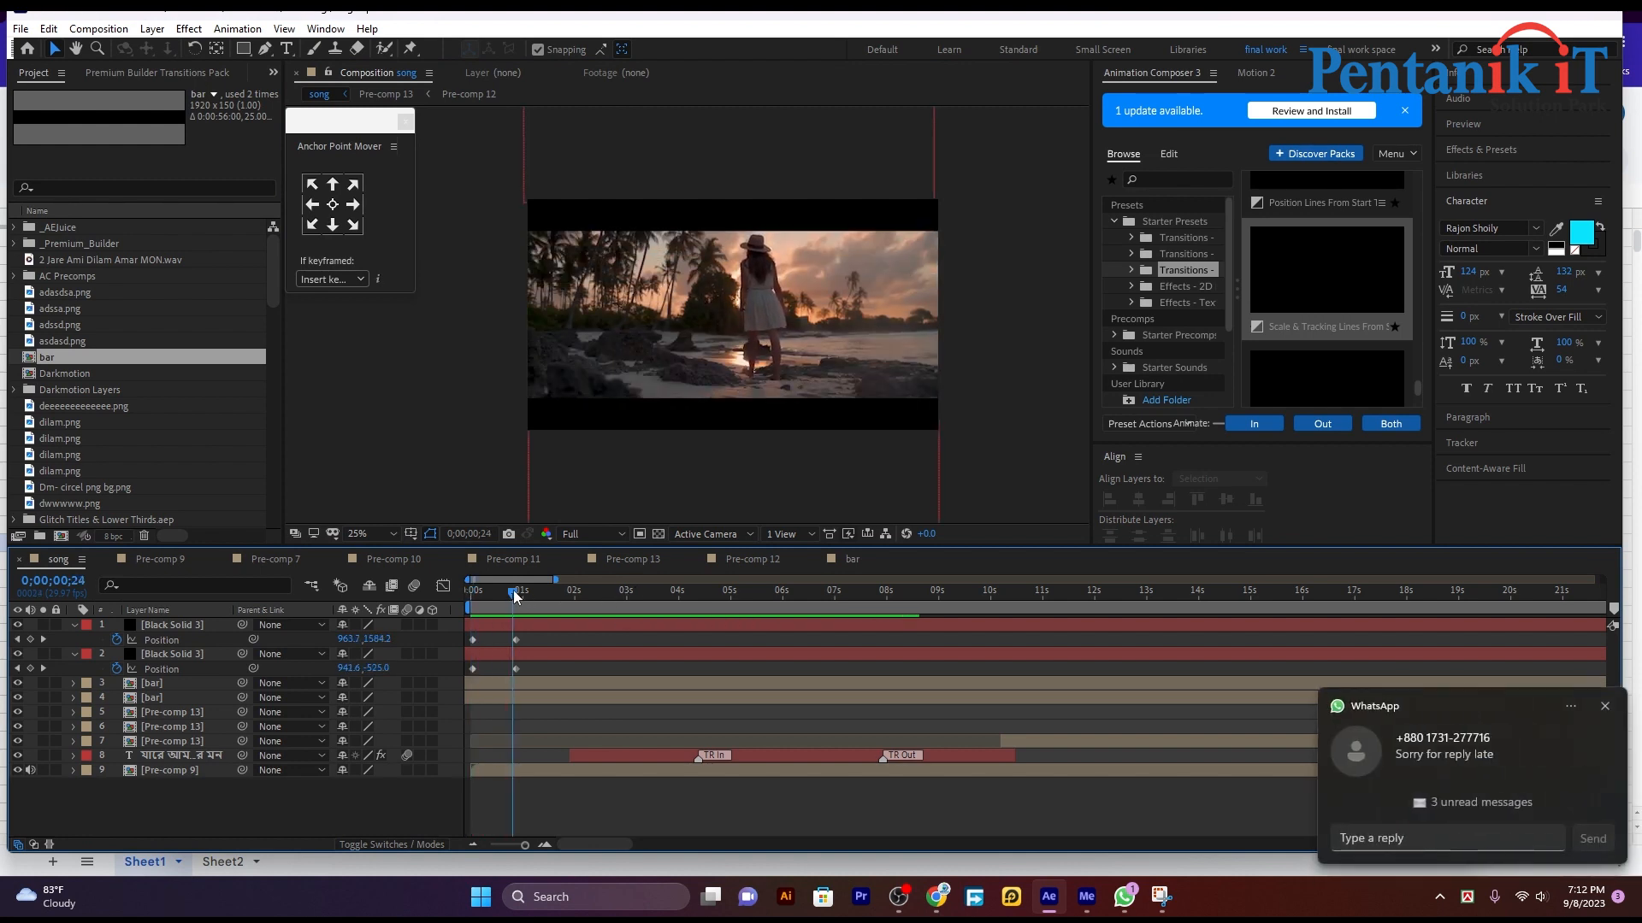
drag(516, 595, 548, 596)
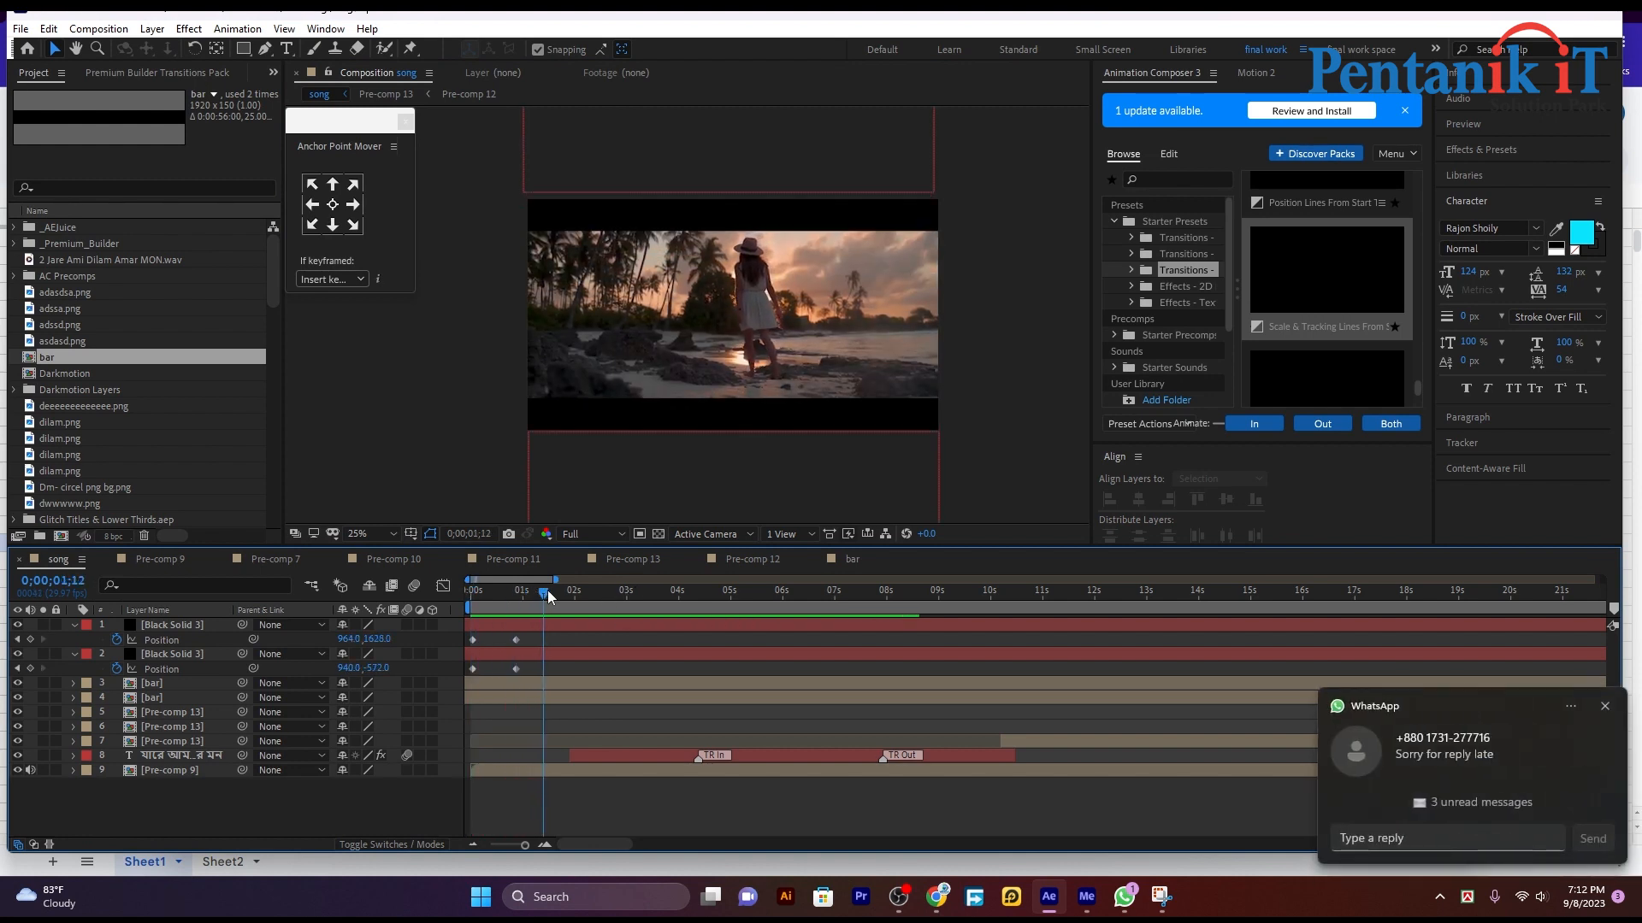
click(1603, 708)
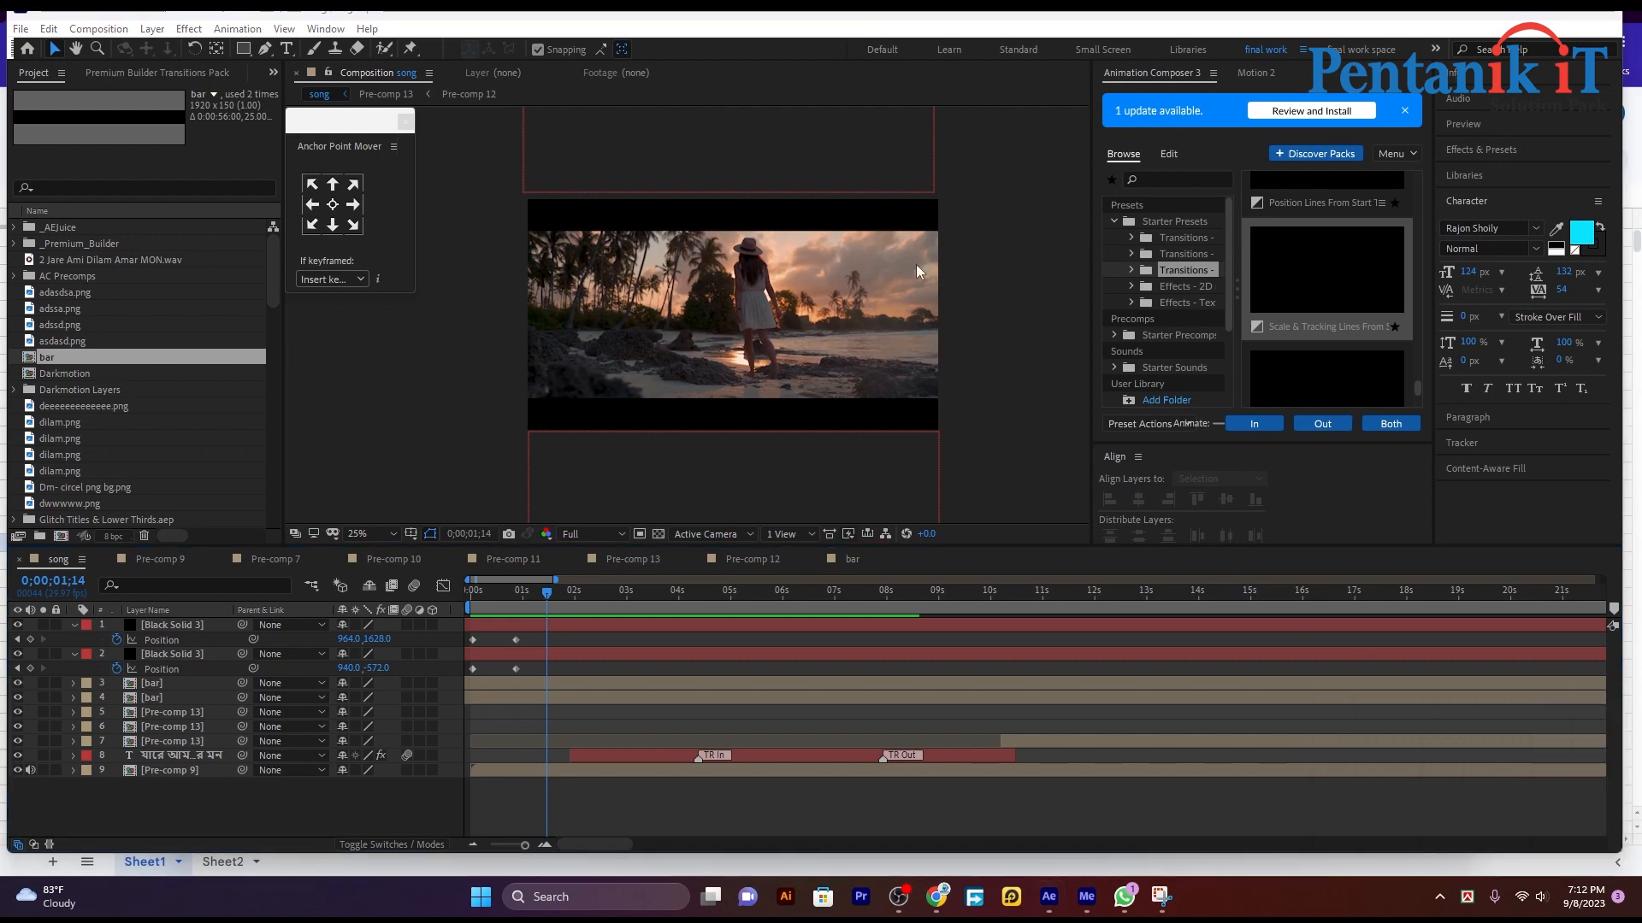